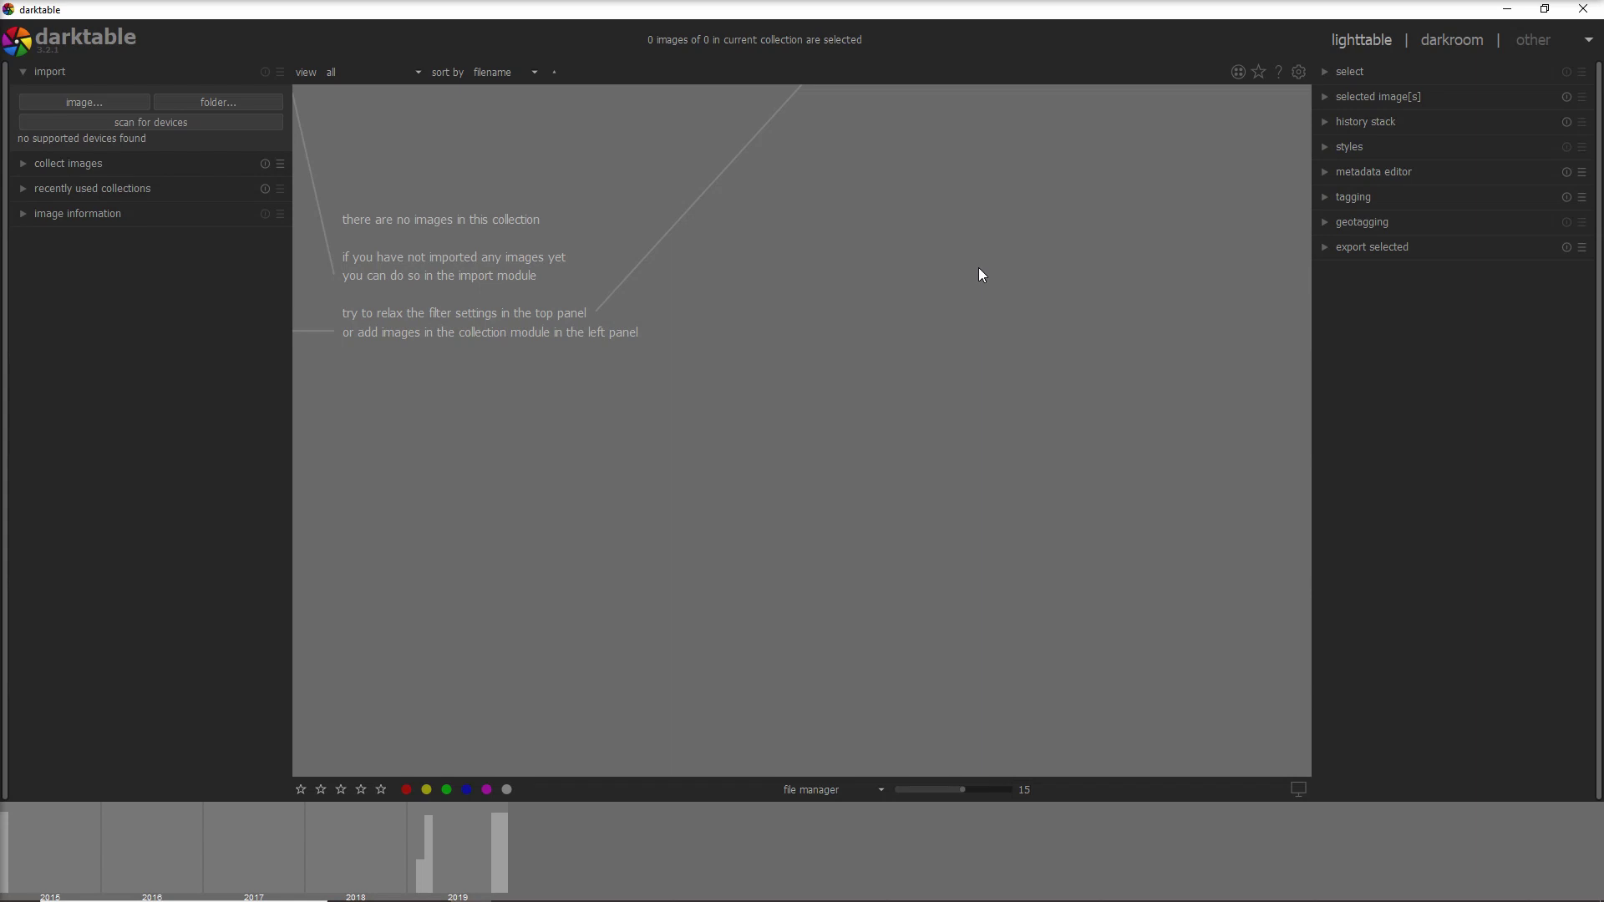
Check the workshop folder in File Explorer, then import the folder "2019_03_15 Private with DSLR" into darktable.
key(alt+Tab)
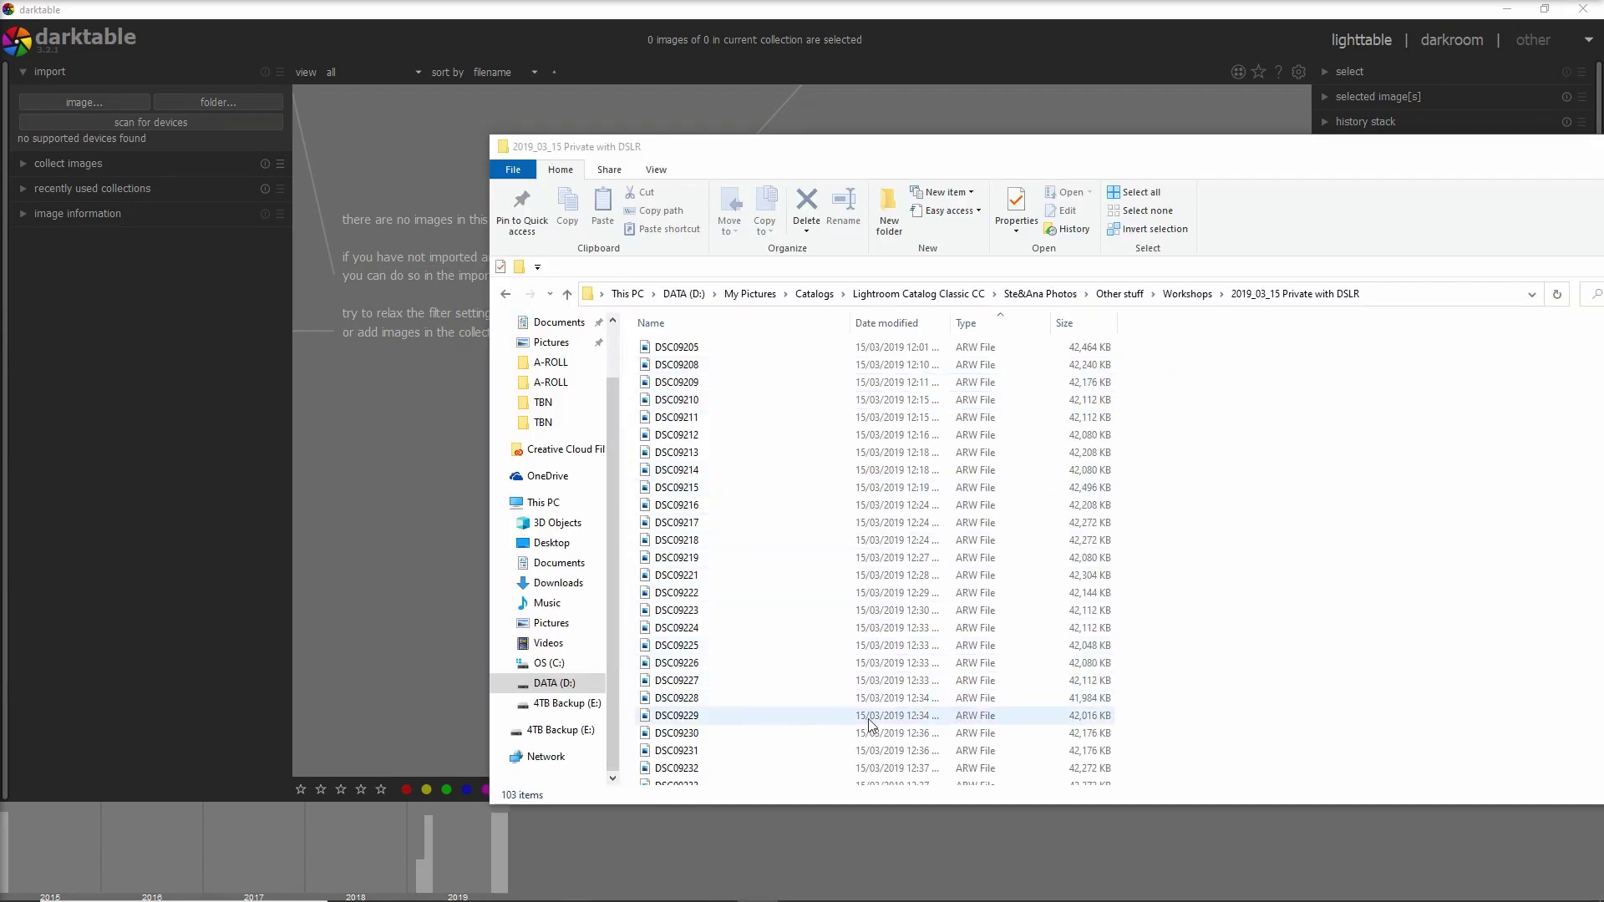
drag(970, 148, 1603, 282)
key(alt+Tab)
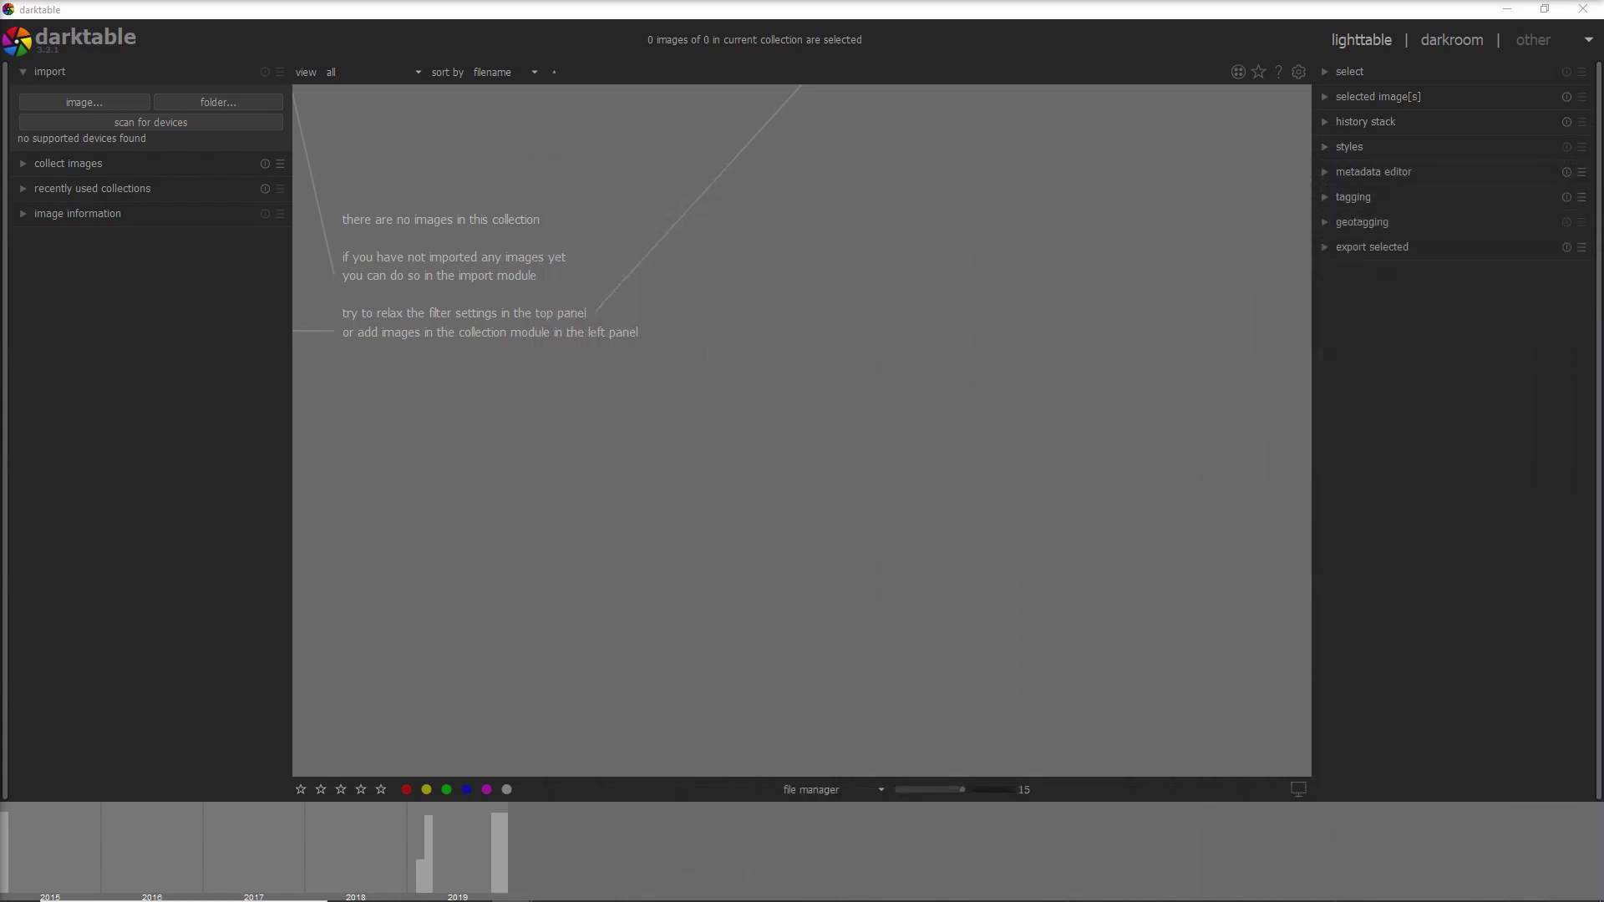
click(184, 101)
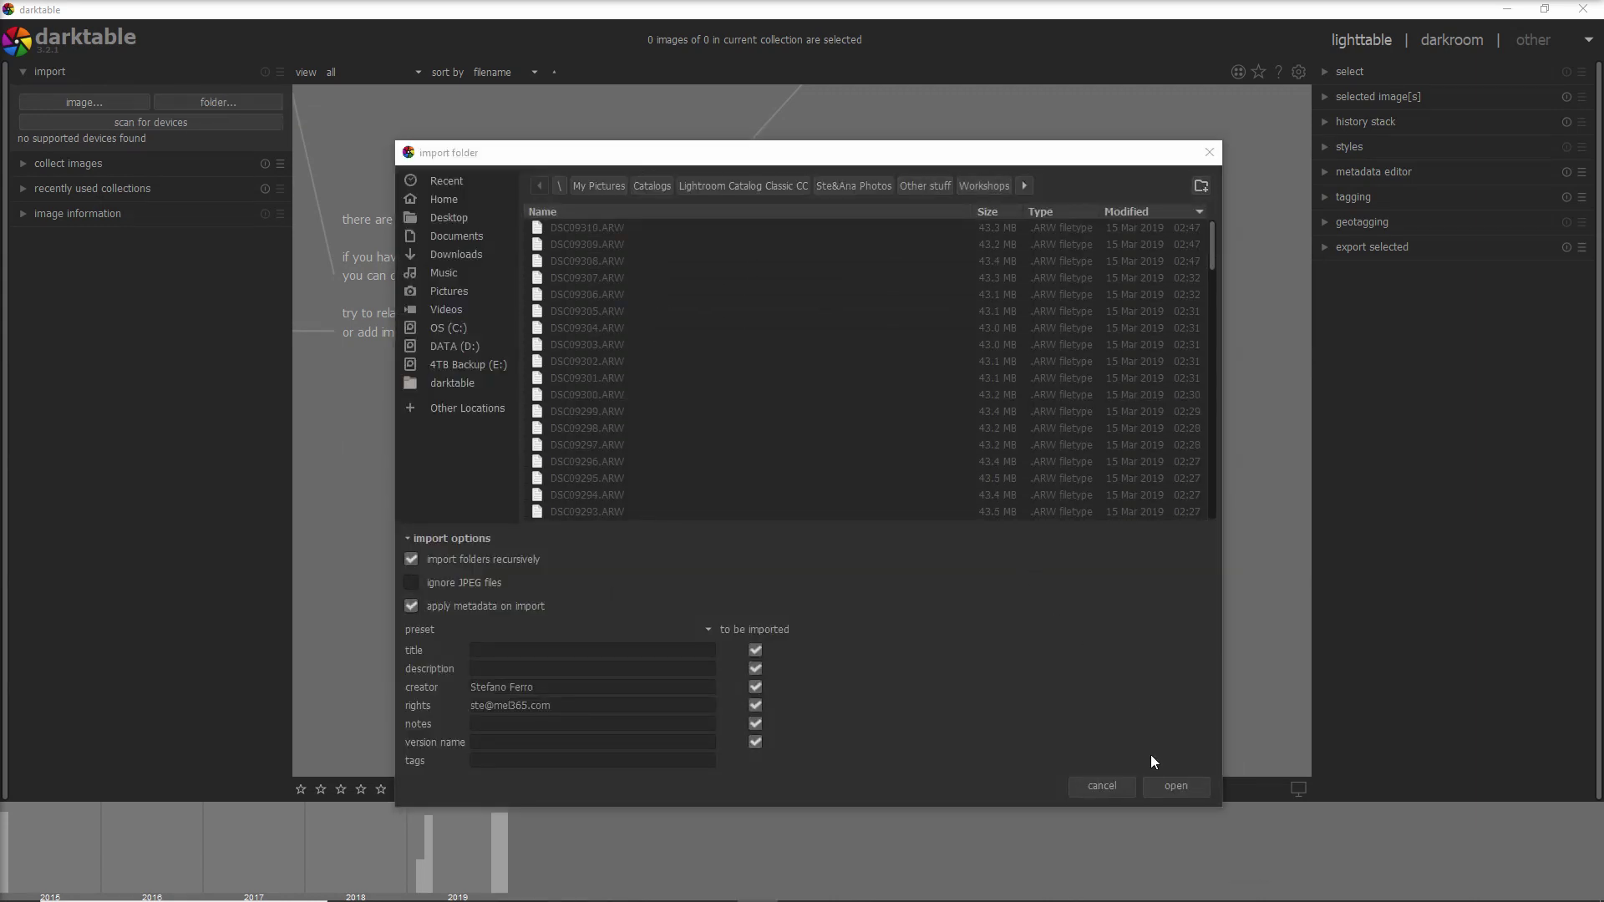
click(1169, 790)
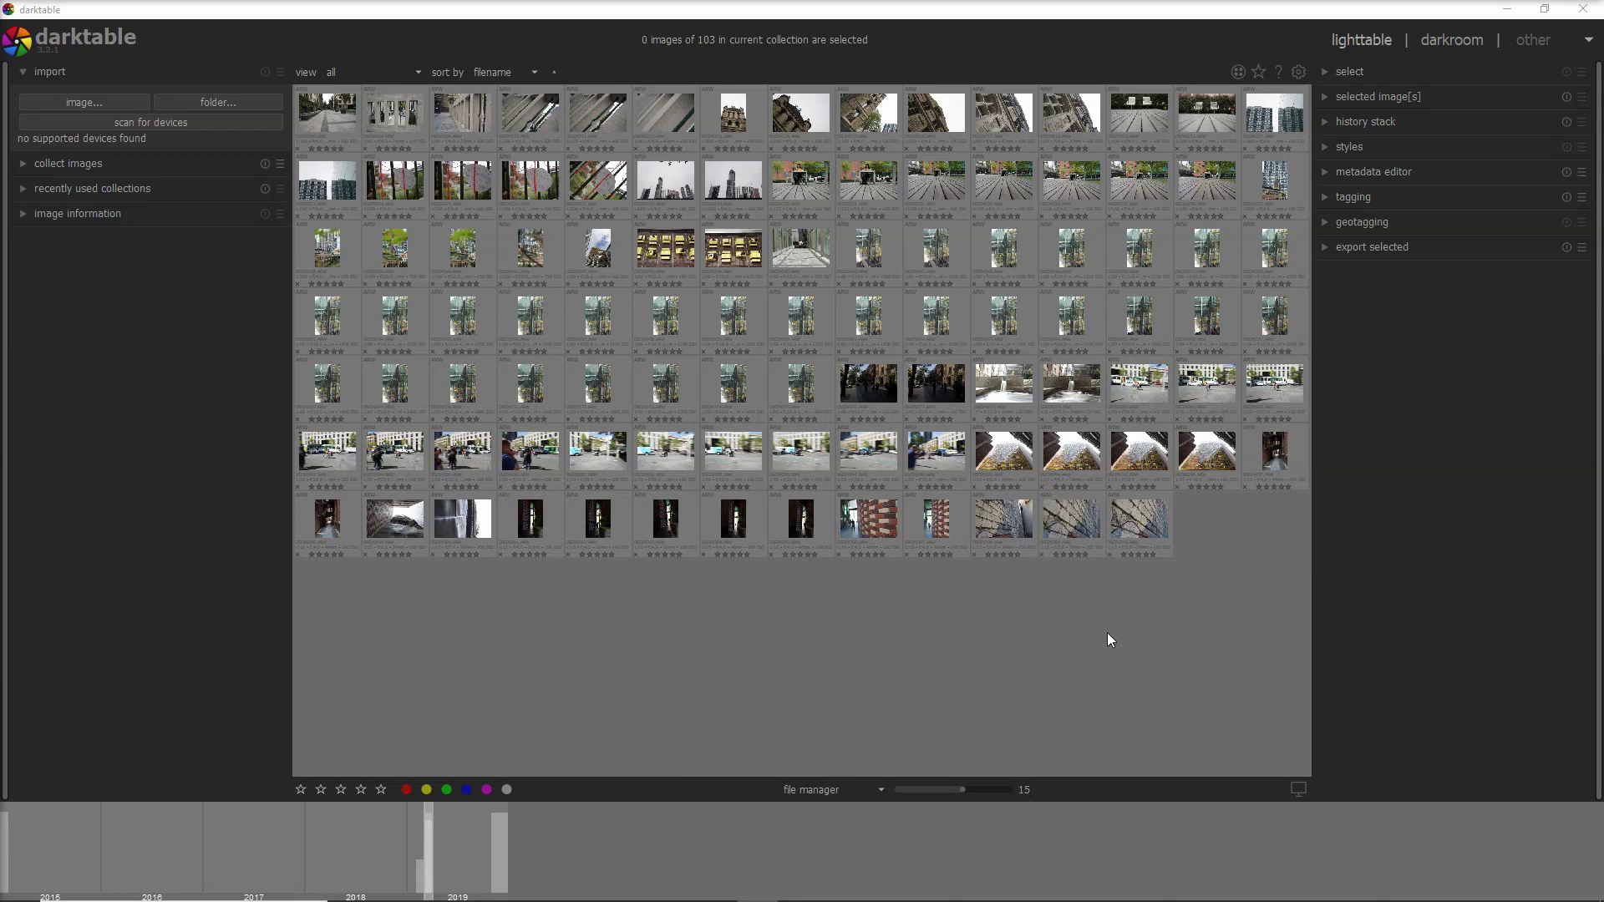
Open the first photo, DSC09205.ARW, in full preview with focus detection and mark it as rejected.
key(alt+Tab)
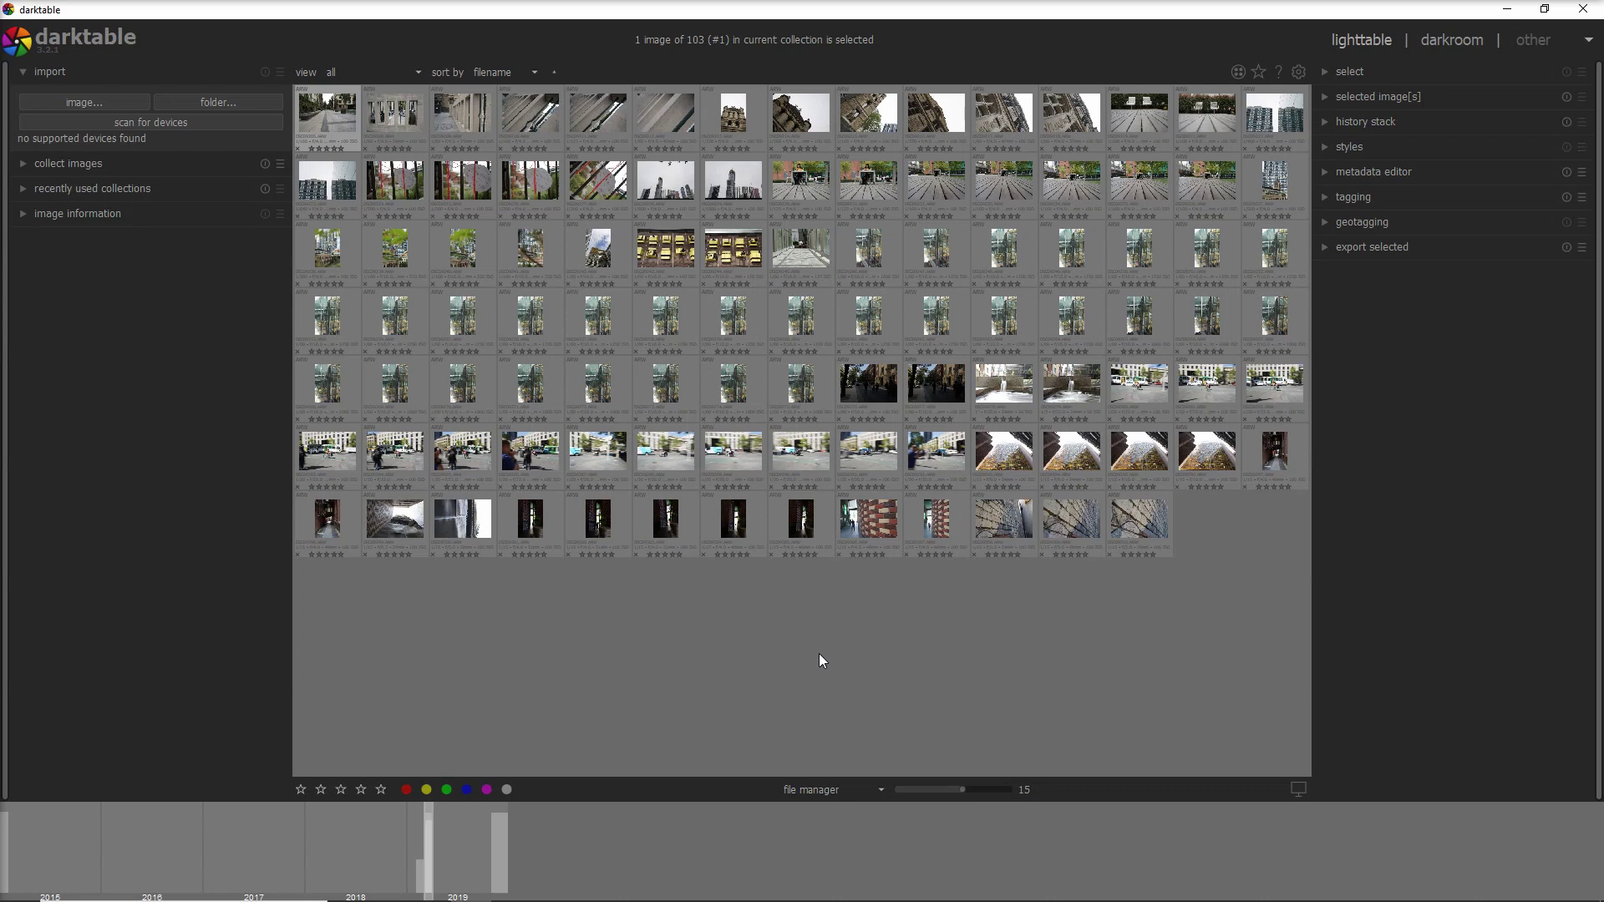
key(ctrl+alt+w)
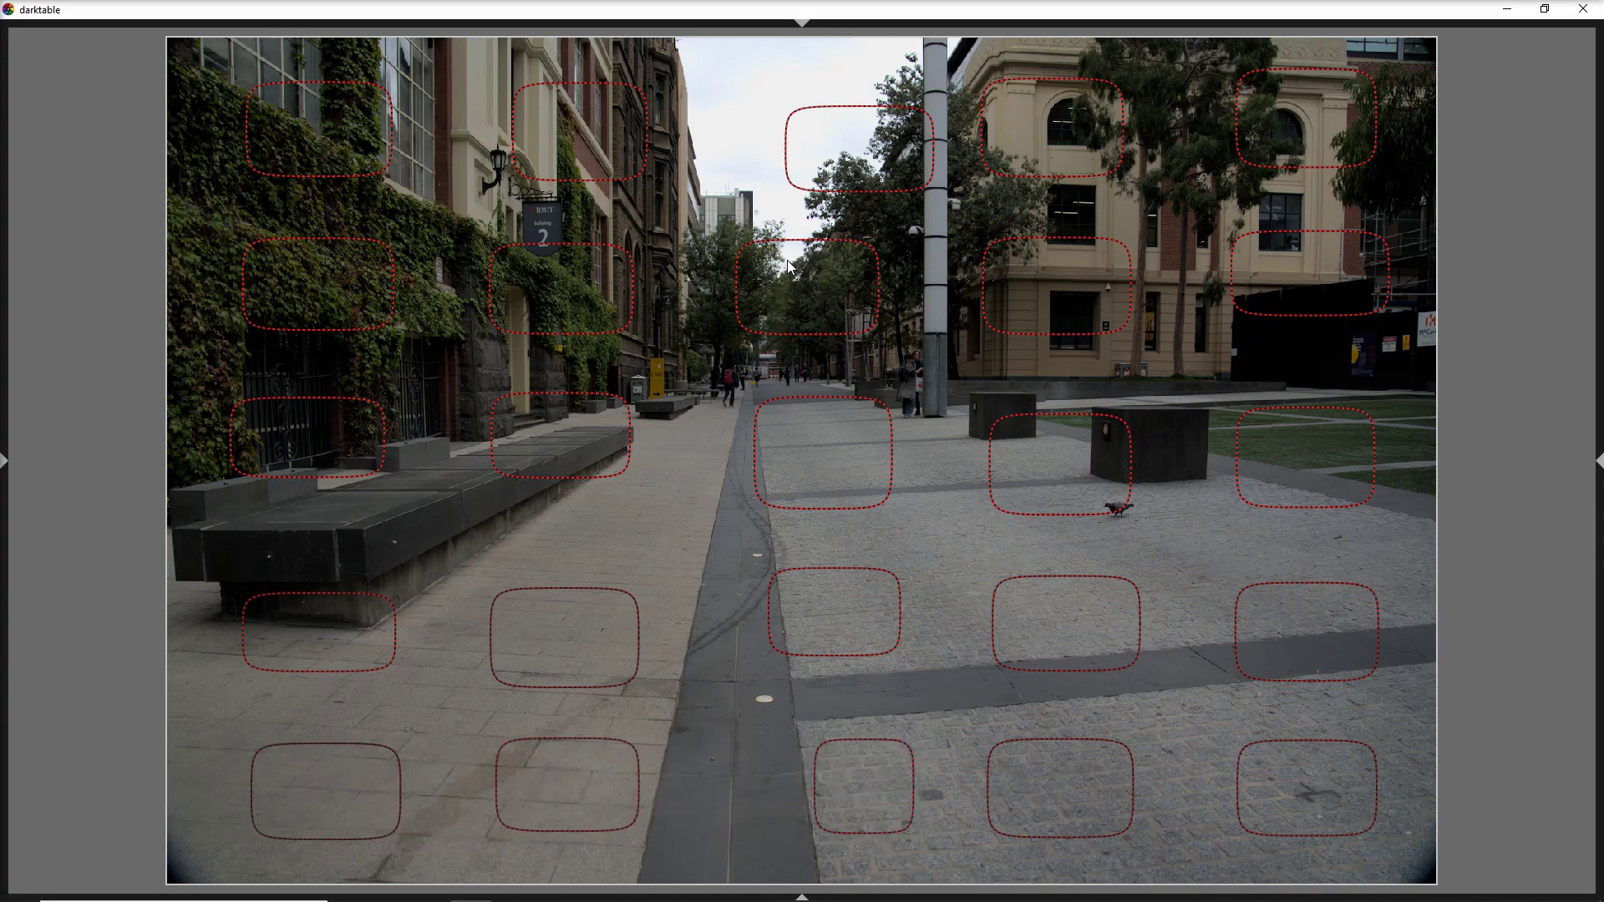
key(r)
Browse the remaining photos in full preview to check their focus areas, then return to the thumbnail grid.
scroll(759, 223, down, 4)
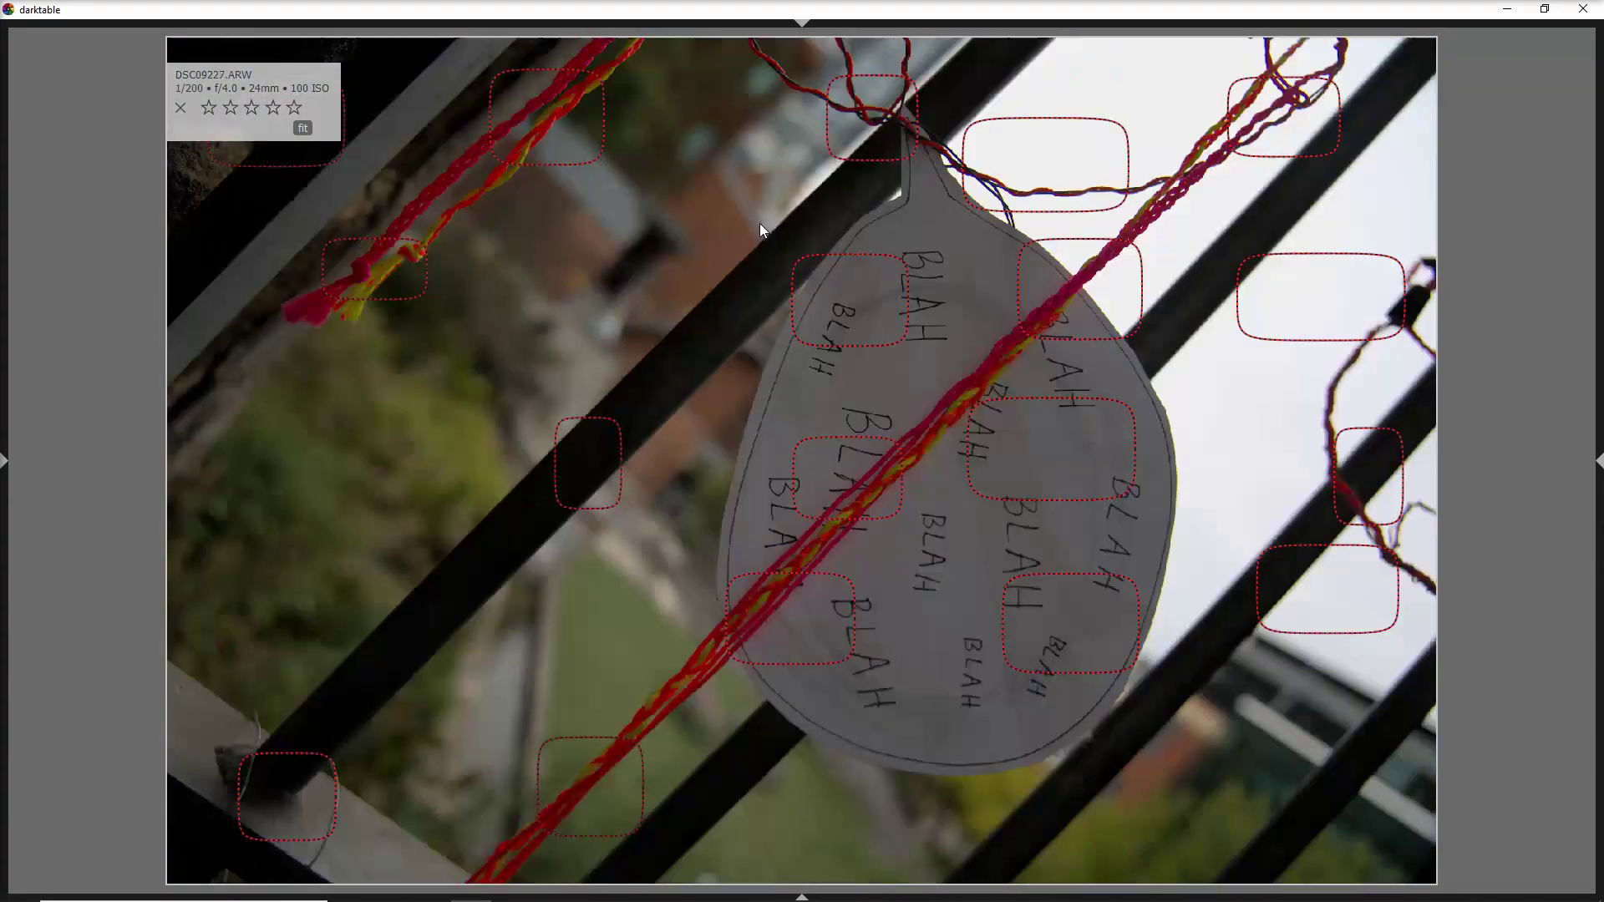
scroll(759, 223, down, 4)
scroll(759, 223, down, 4)
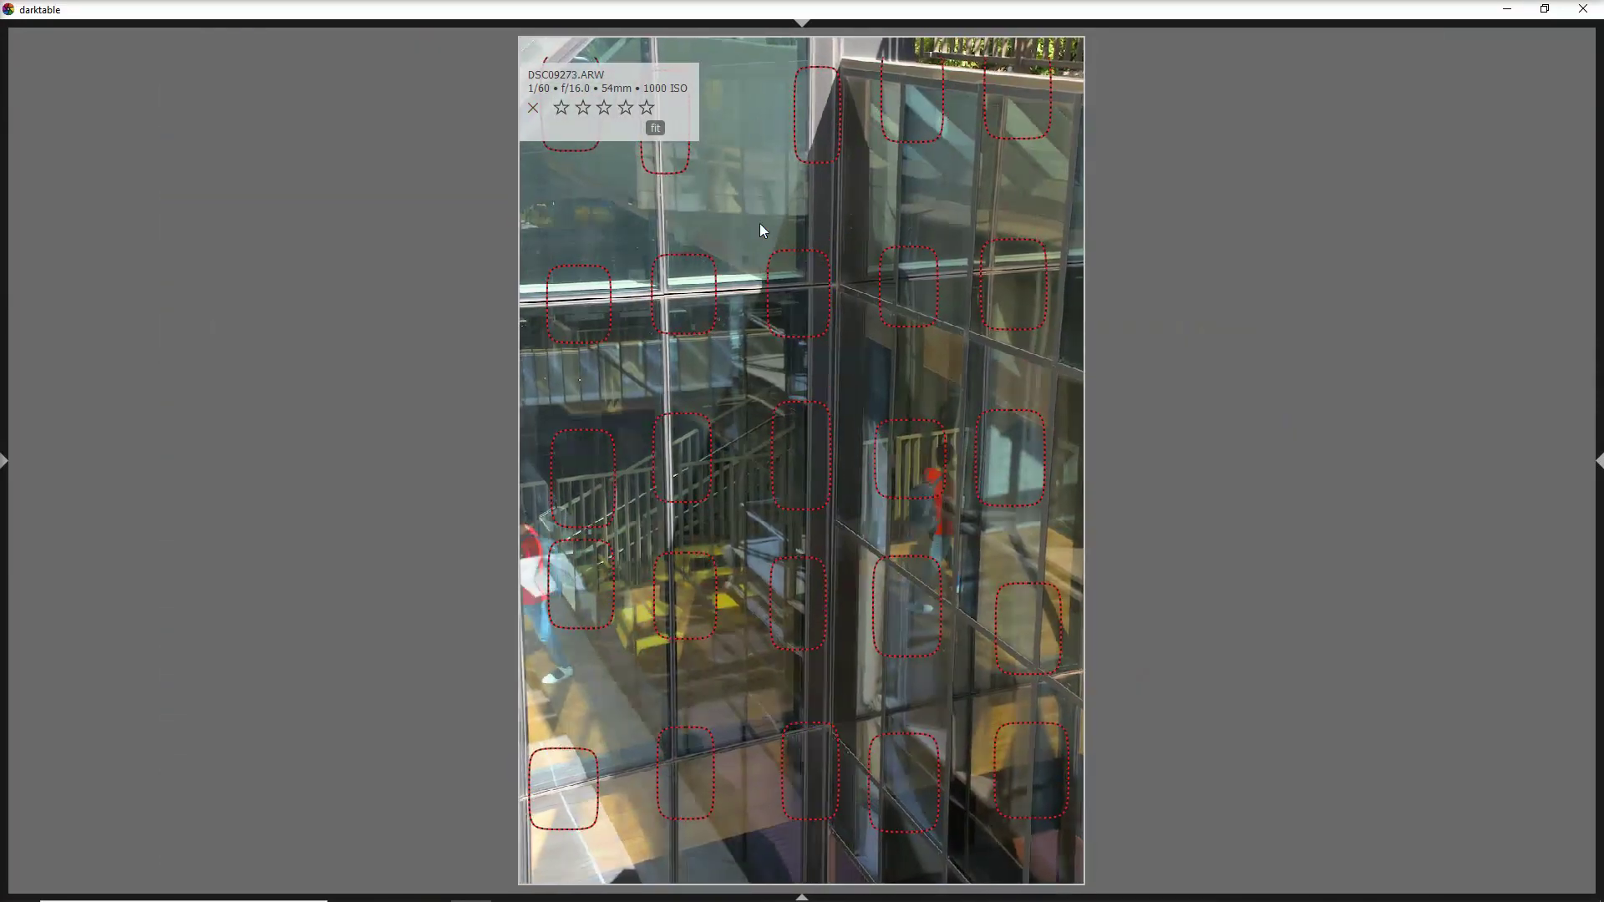
scroll(759, 223, down, 4)
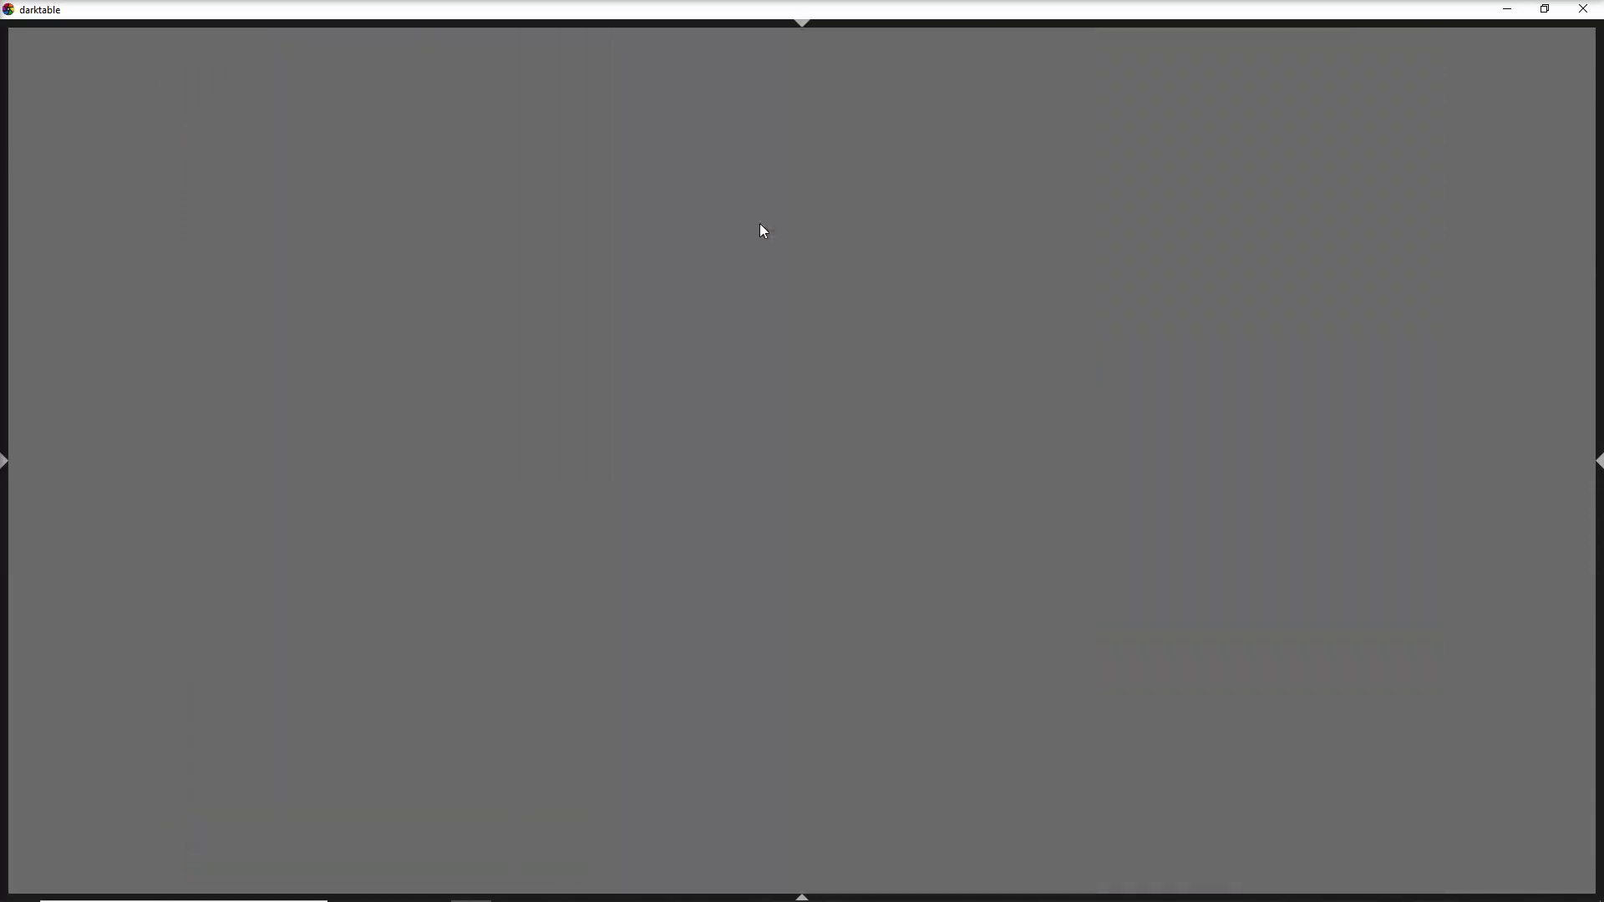
scroll(763, 230, down, 2)
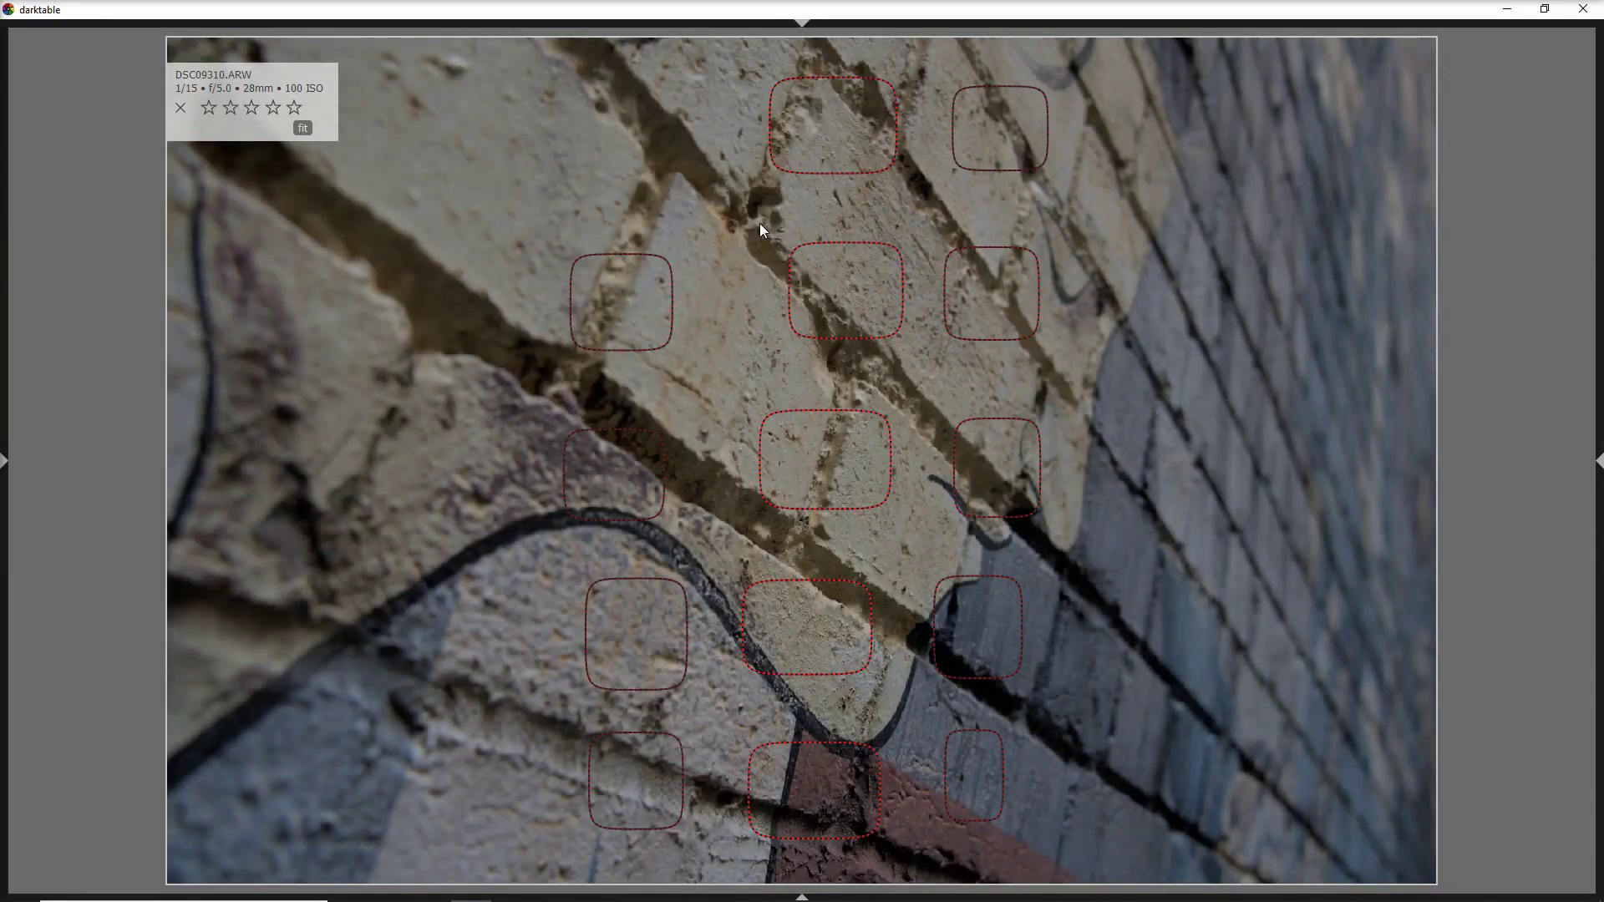
key(Escape)
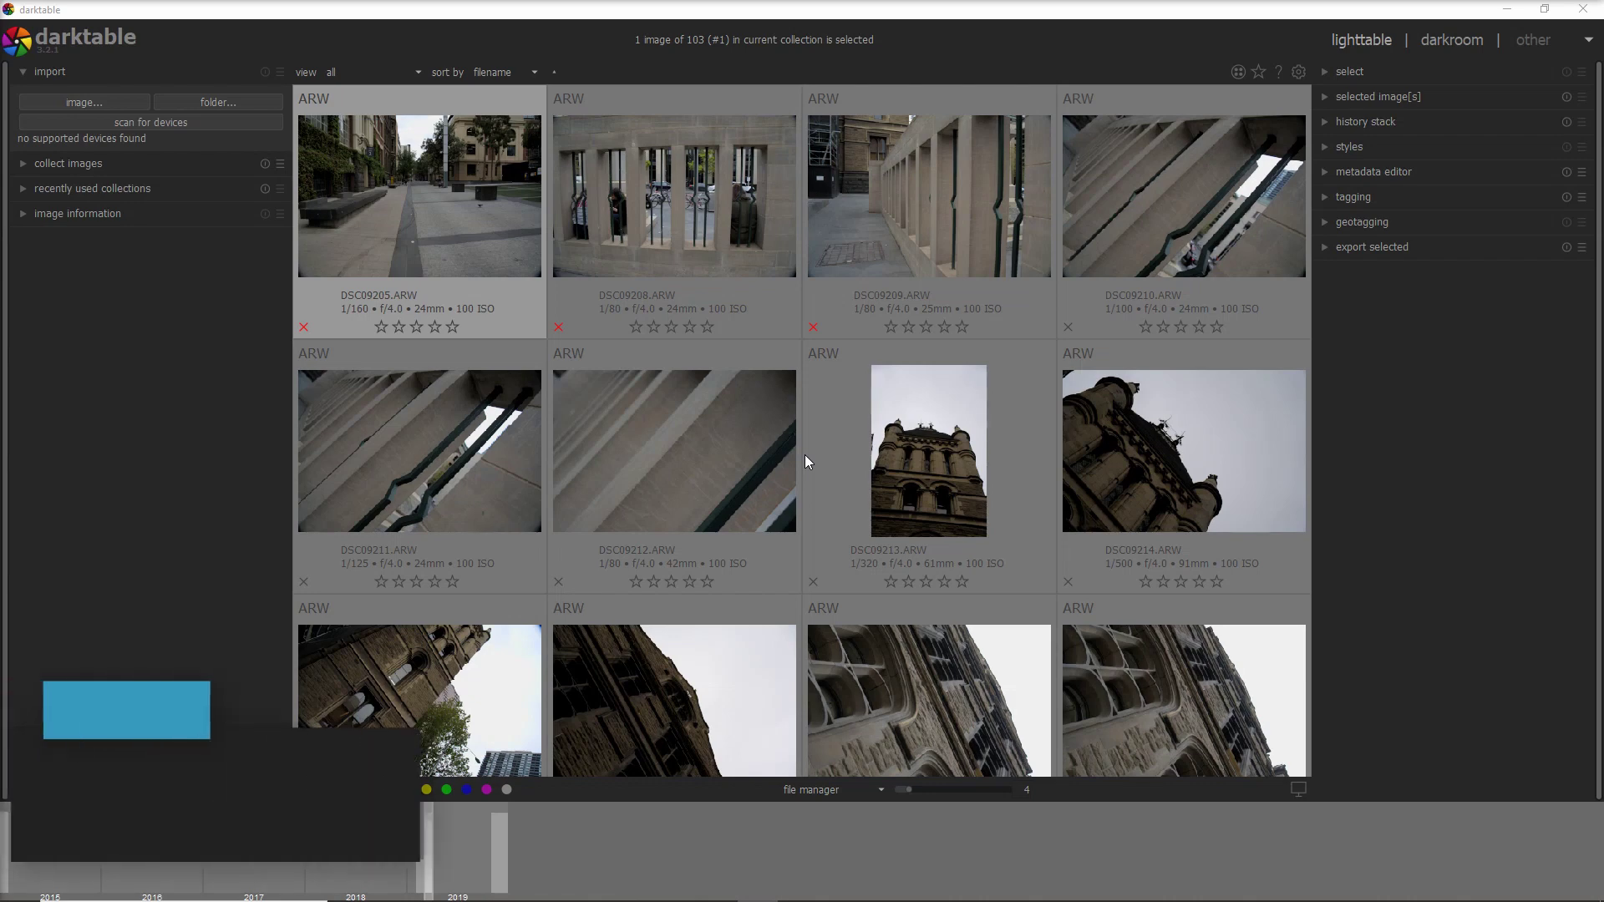
Filter the collection to show all photos except rejected ones.
click(566, 324)
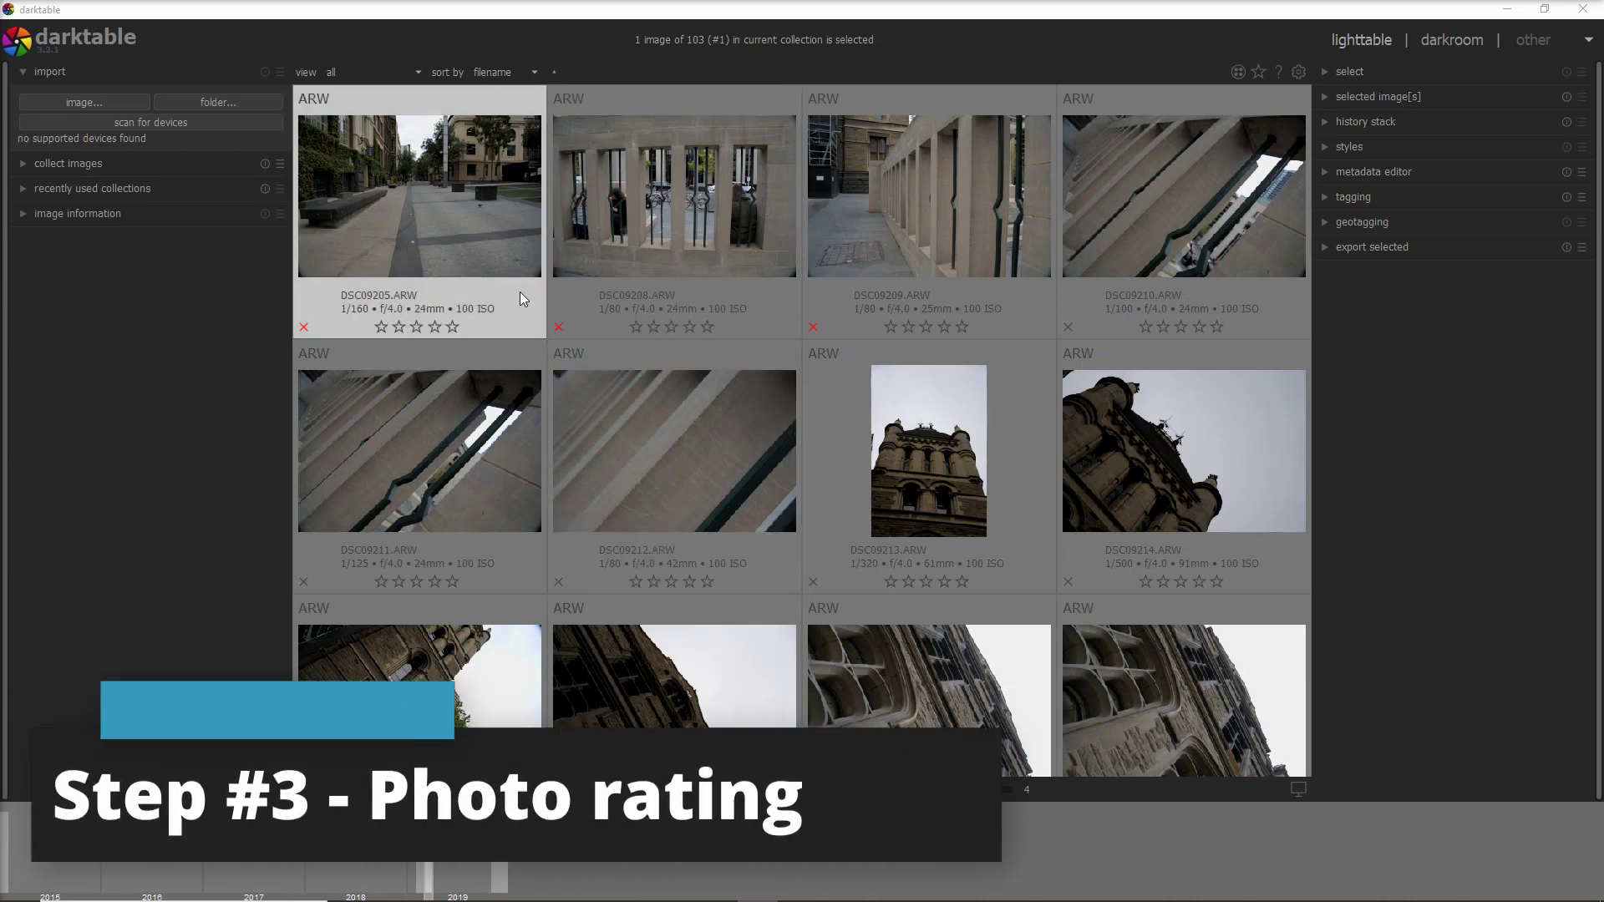
click(416, 72)
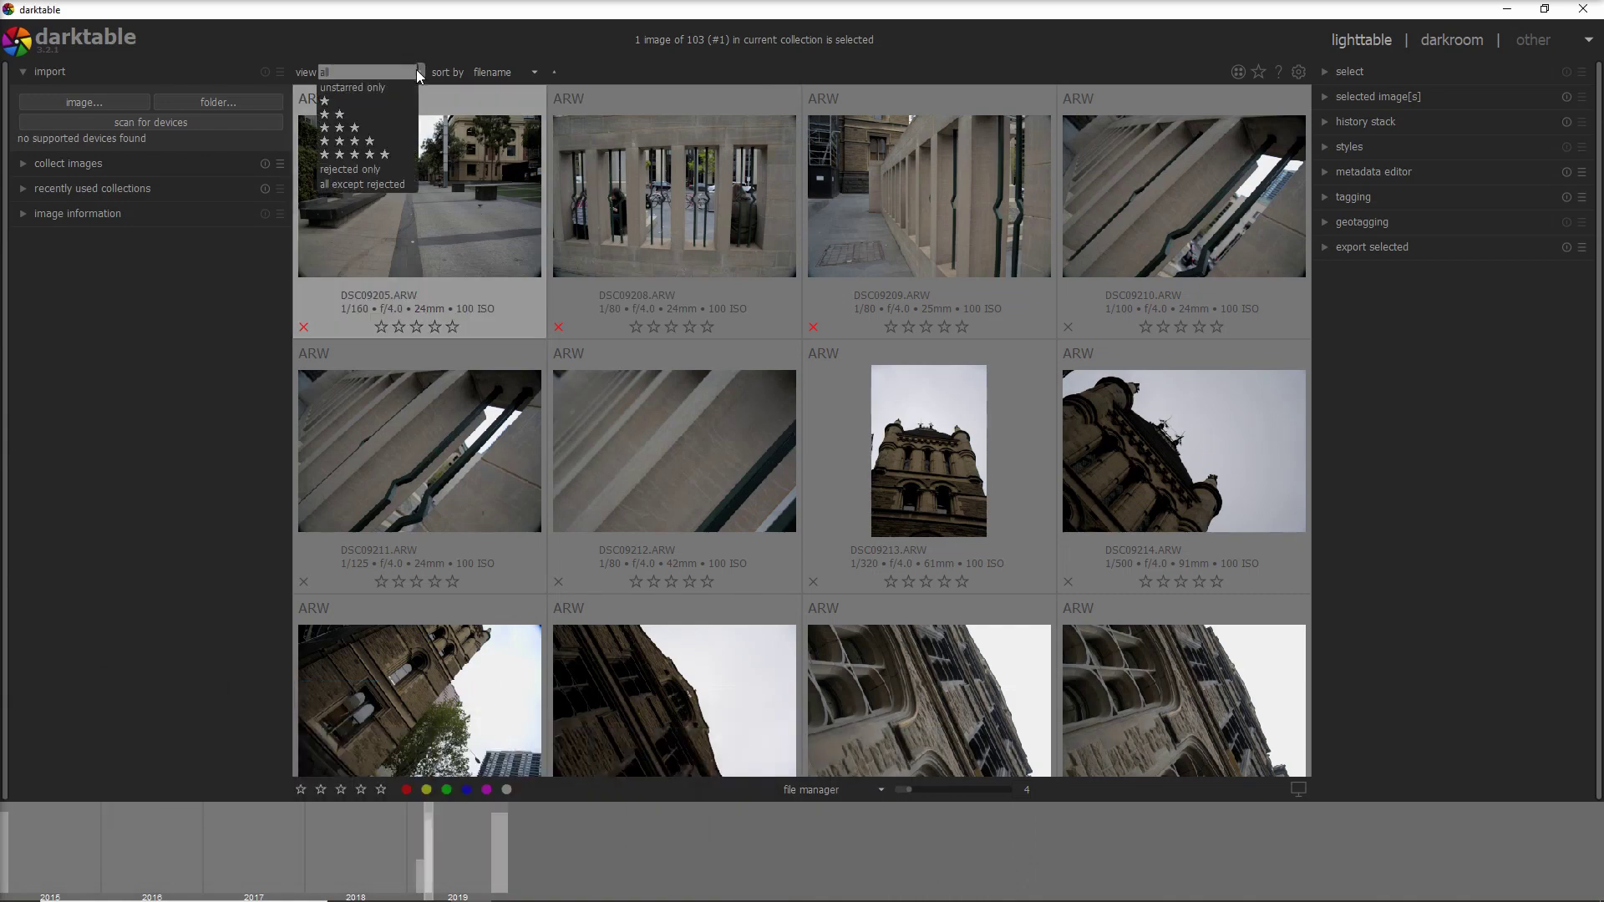
click(398, 184)
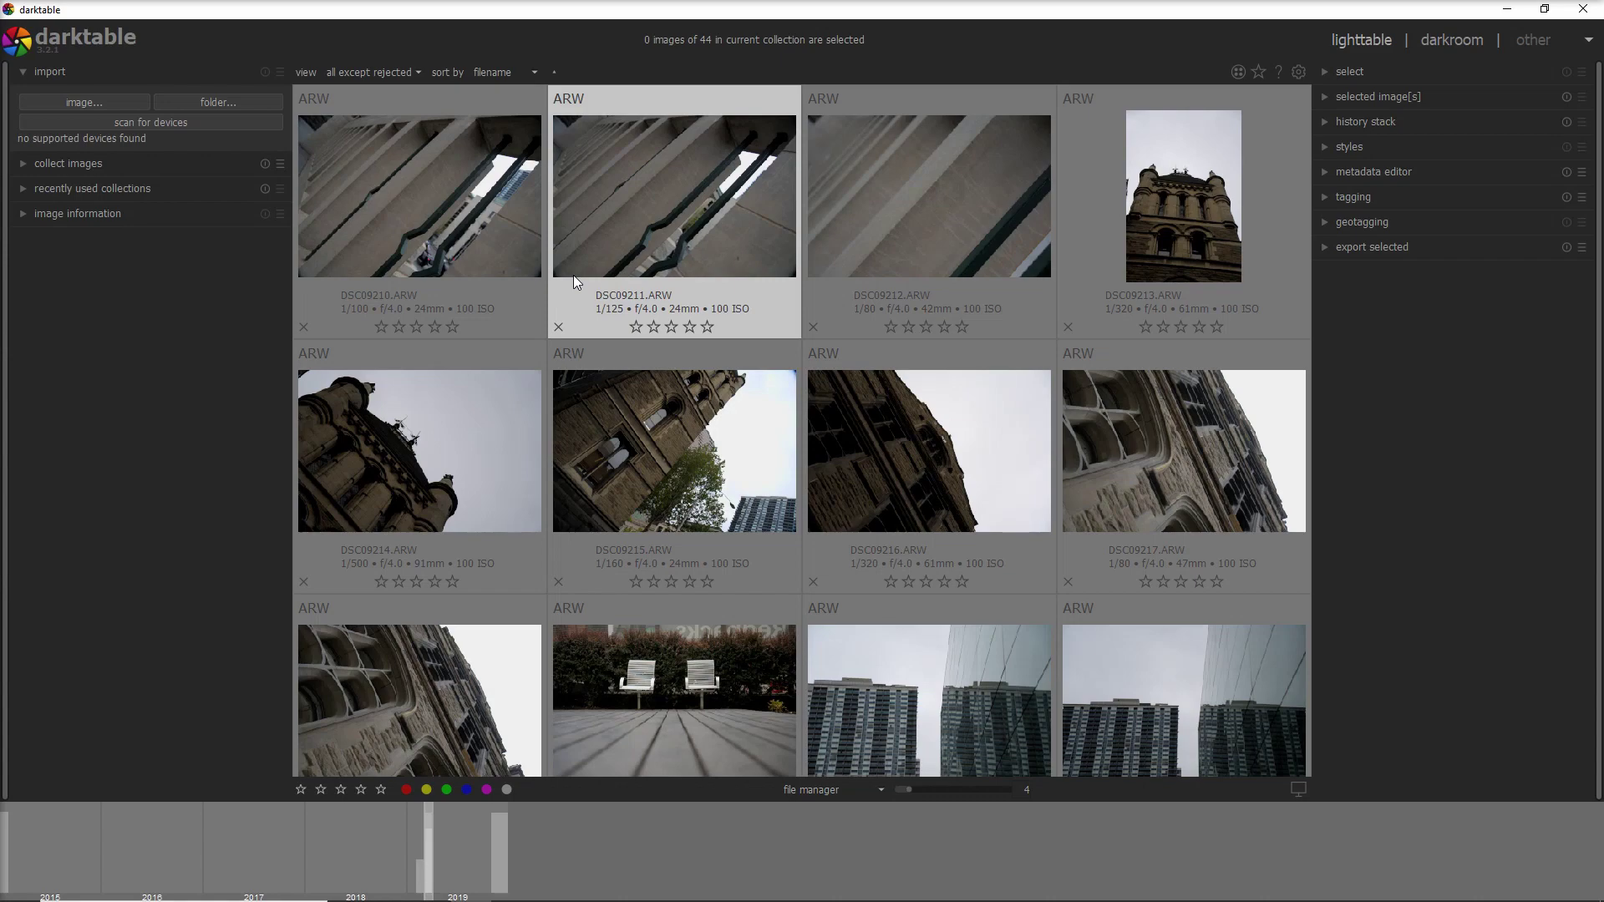
Give the best photos, such as DSC09218, a one-star rating and filter the collection to one star or higher.
scroll(568, 274, down, 6)
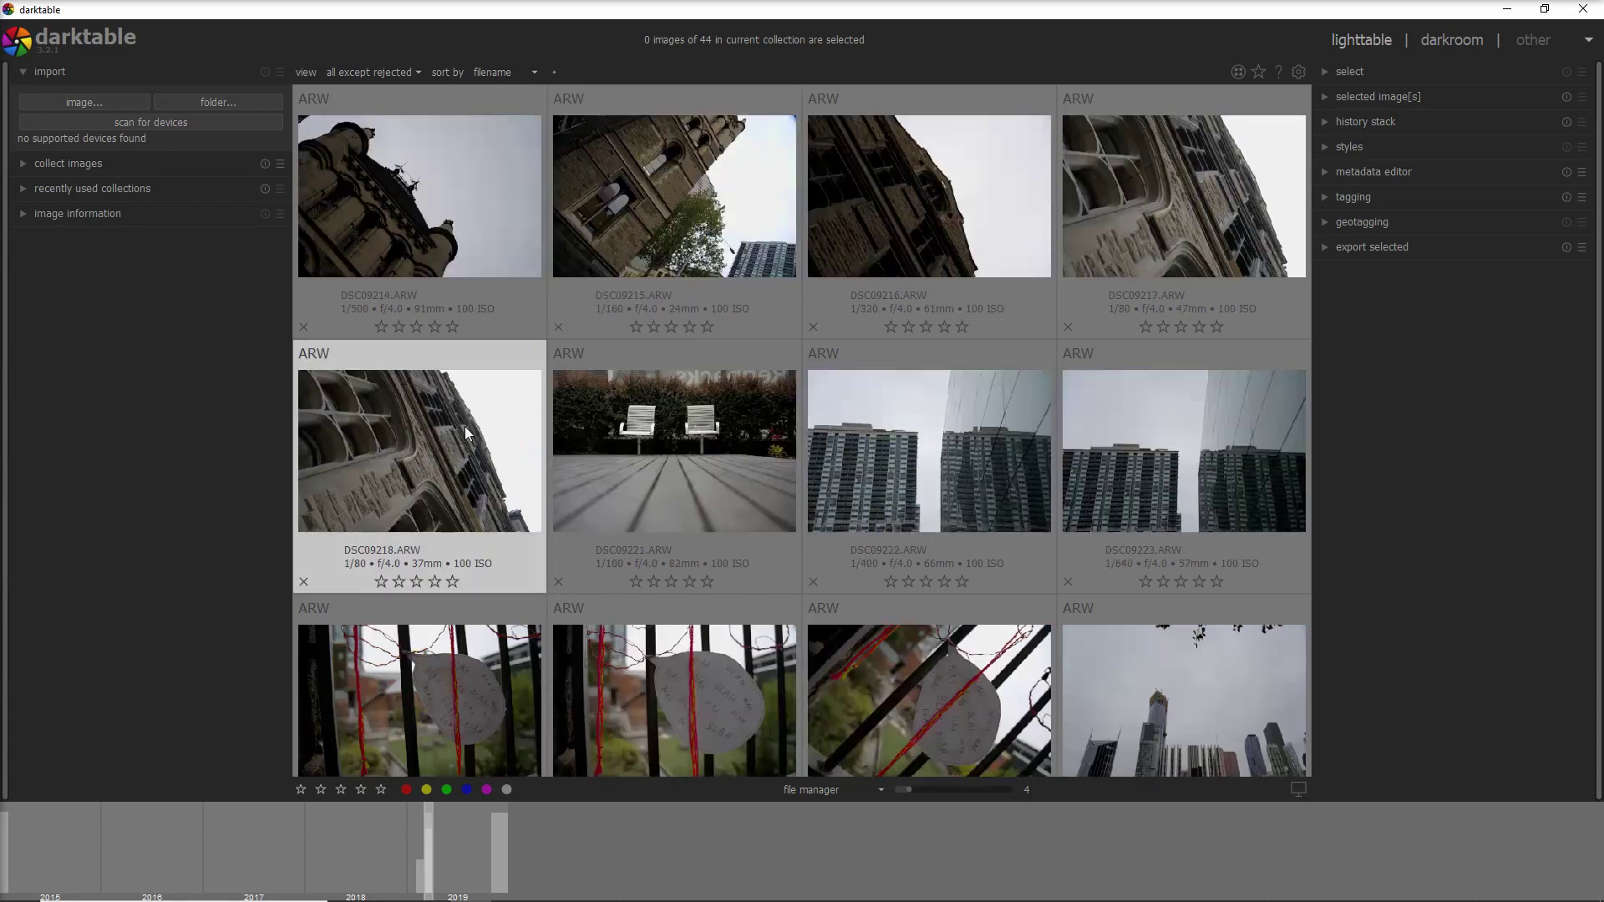
click(668, 543)
scroll(838, 514, down, 4)
scroll(638, 328, up, 3)
scroll(805, 468, up, 1)
scroll(815, 449, down, 1)
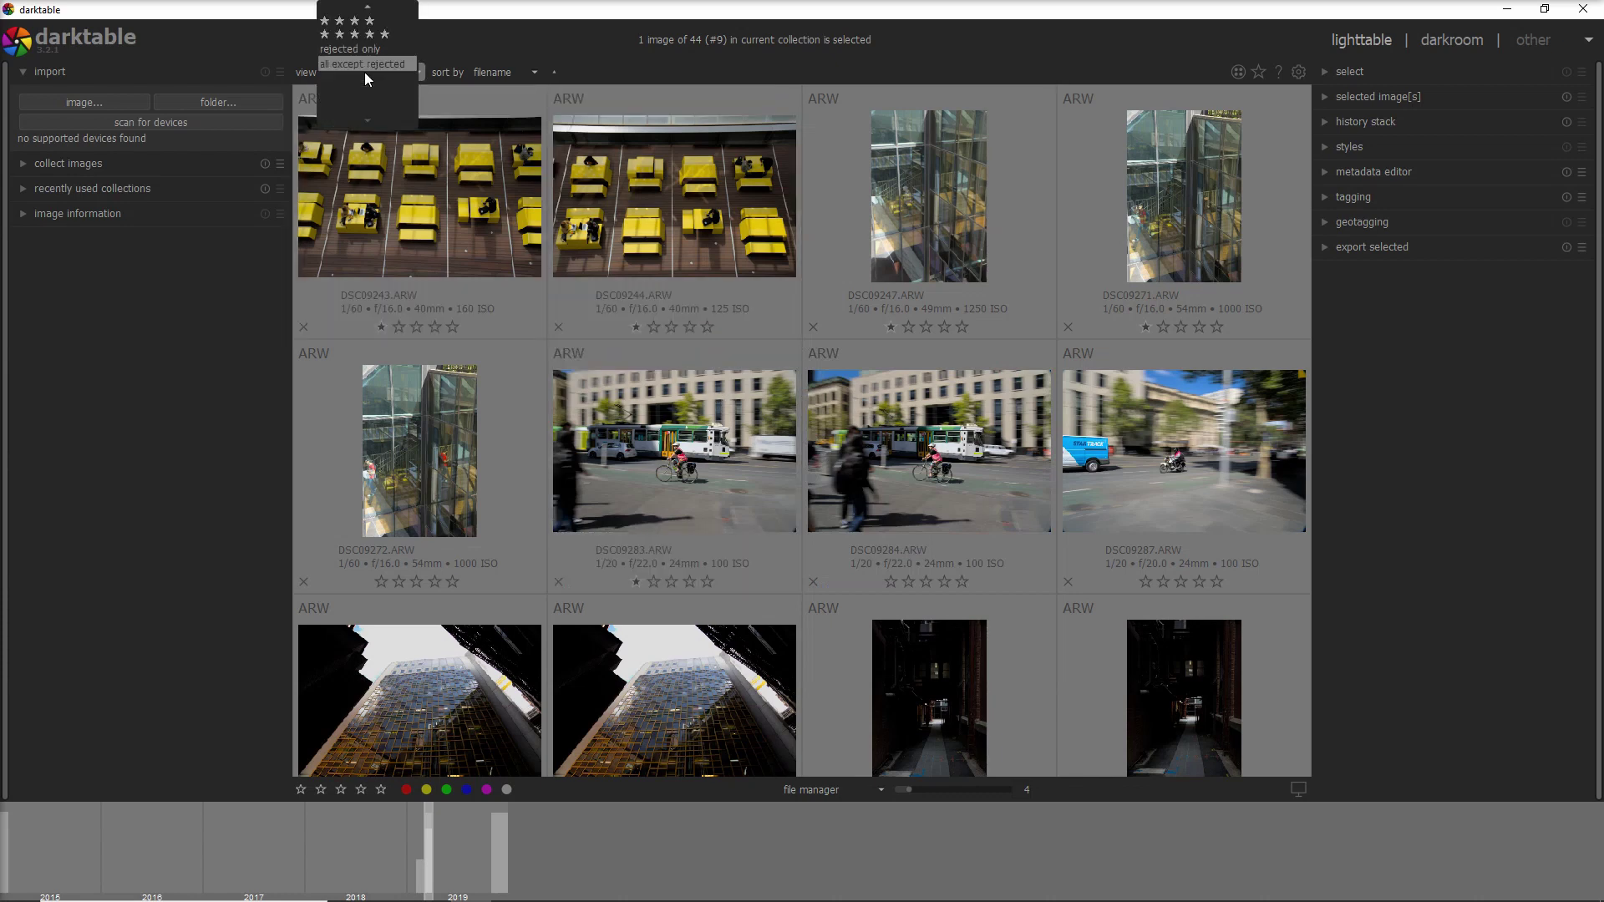
scroll(358, 70, up, 6)
click(359, 71)
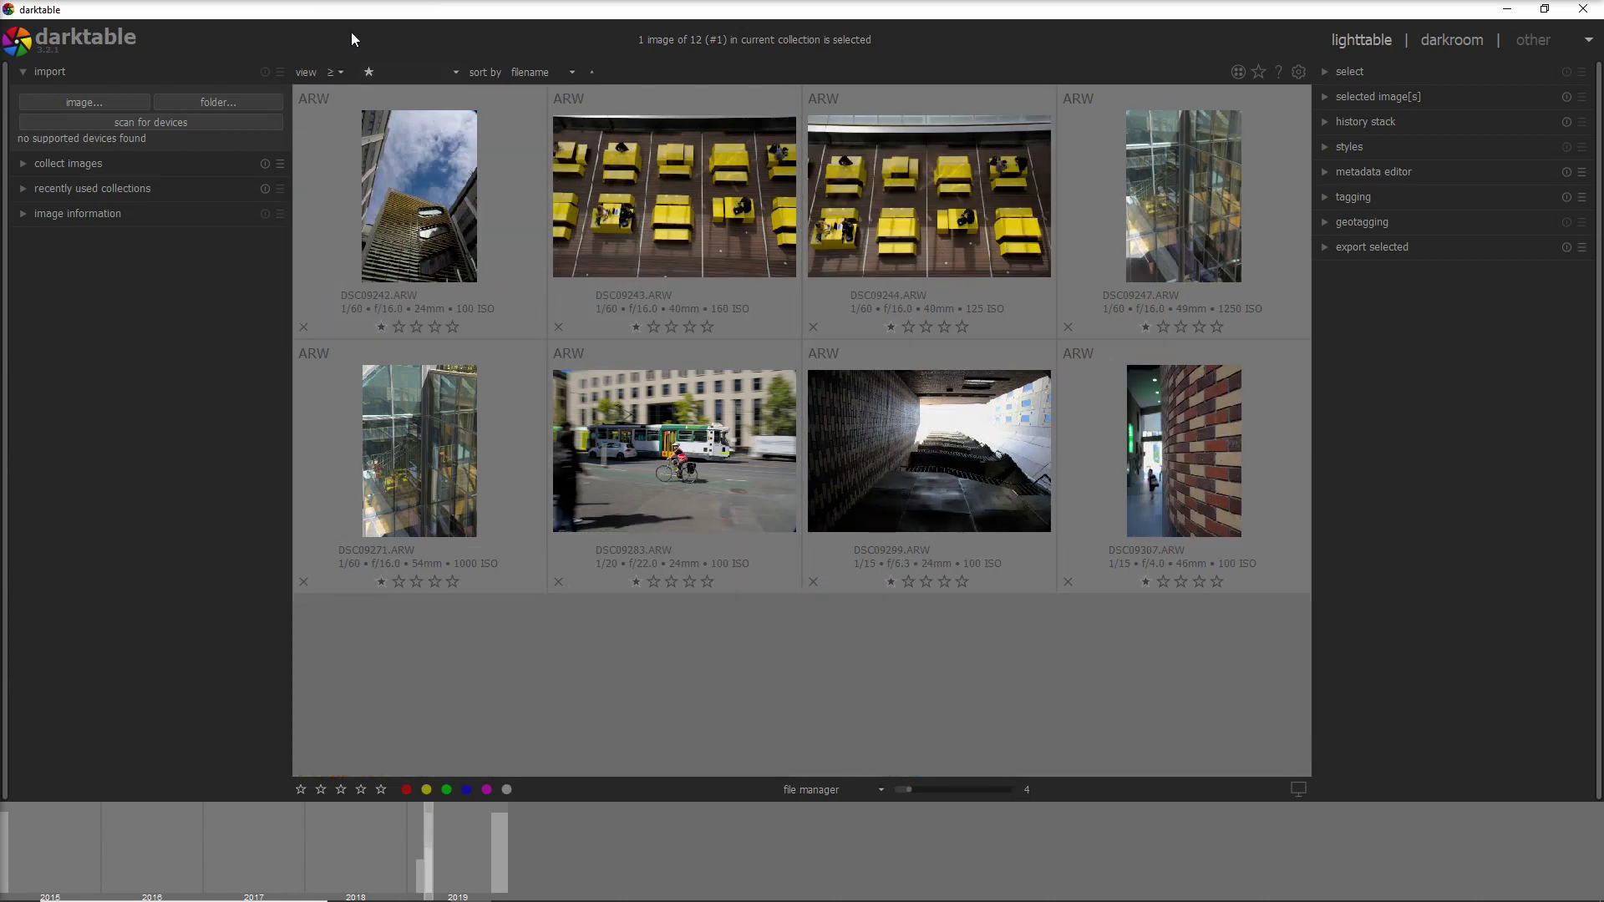
Rate DSC09237, DSC09243, DSC09271 and DSC09307 with two stars and filter the collection to two stars or higher.
scroll(664, 307, up, 1)
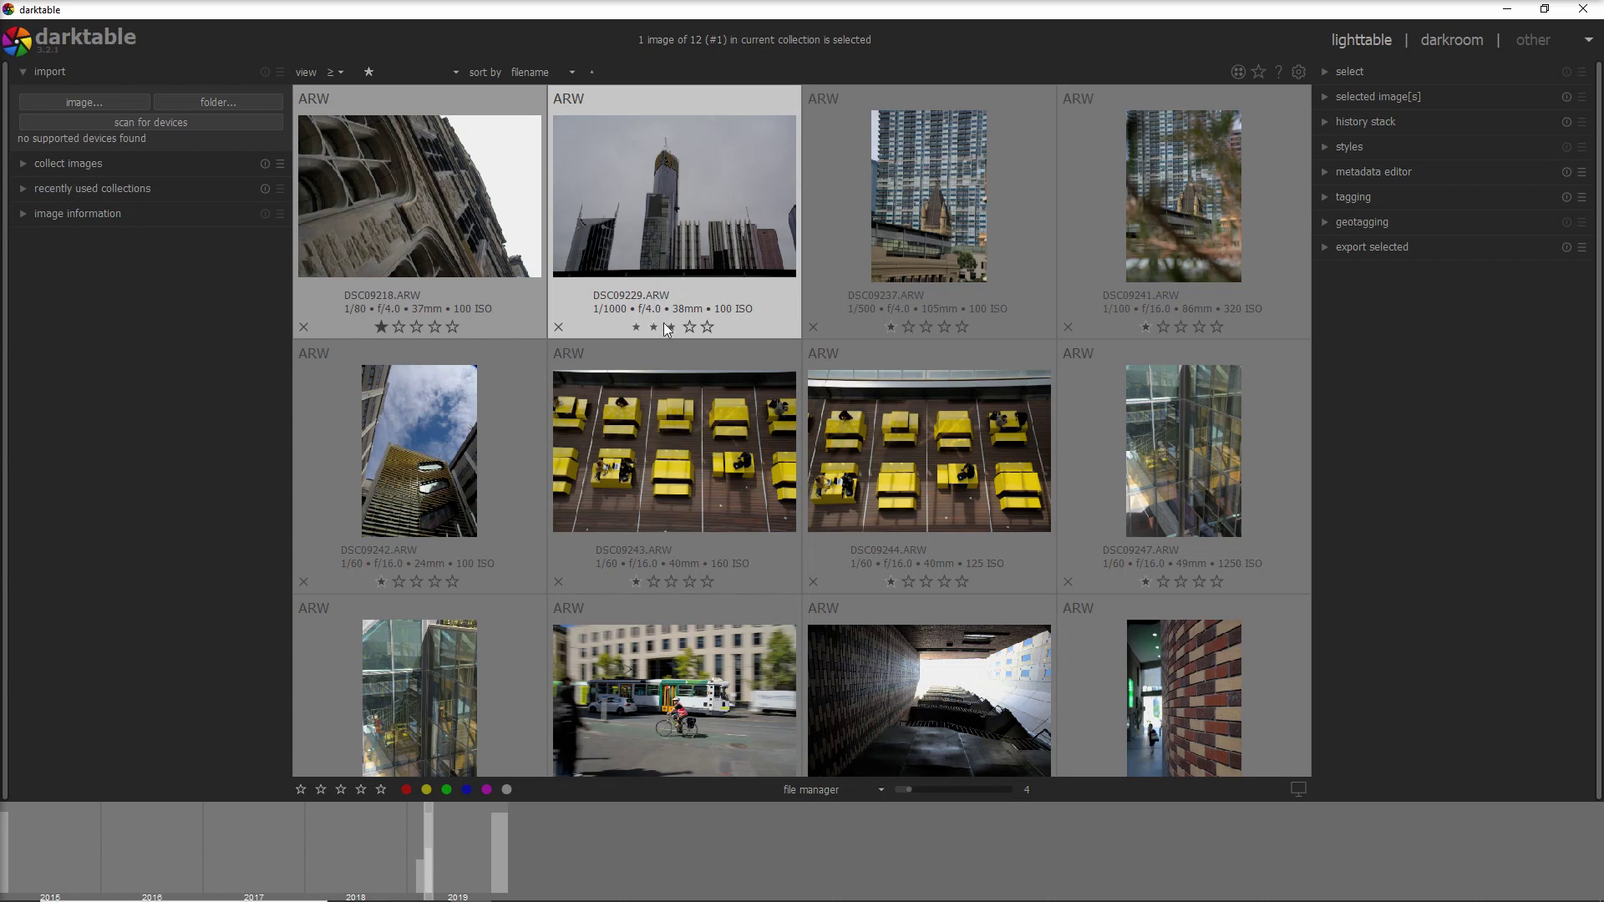
click(908, 329)
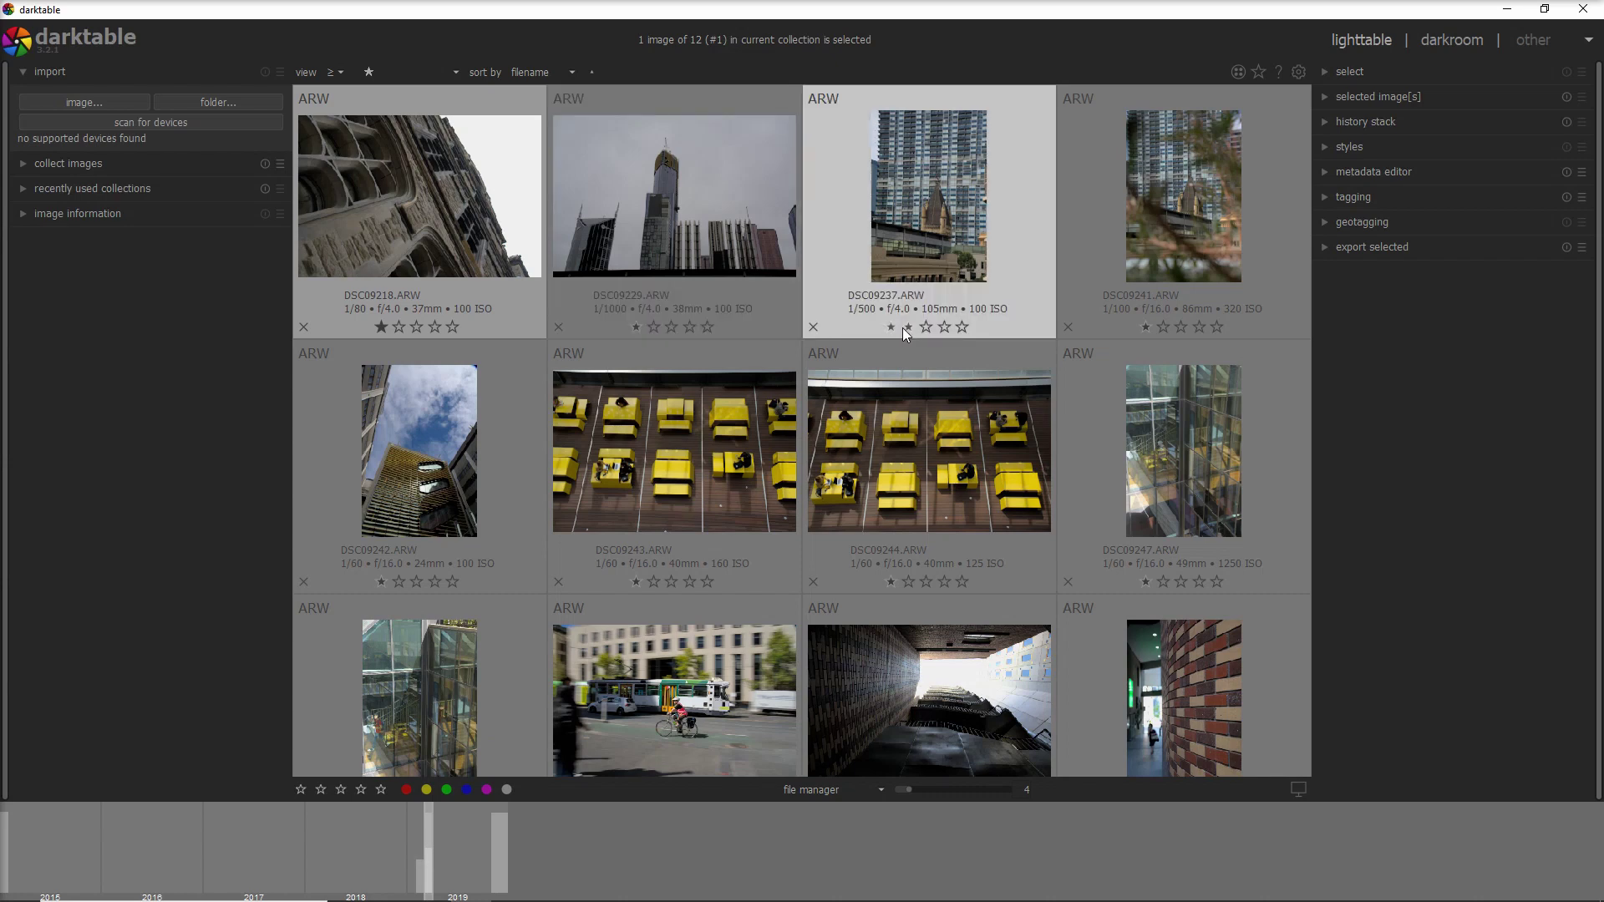
click(652, 581)
scroll(652, 582, down, 1)
click(400, 583)
click(1163, 582)
click(383, 72)
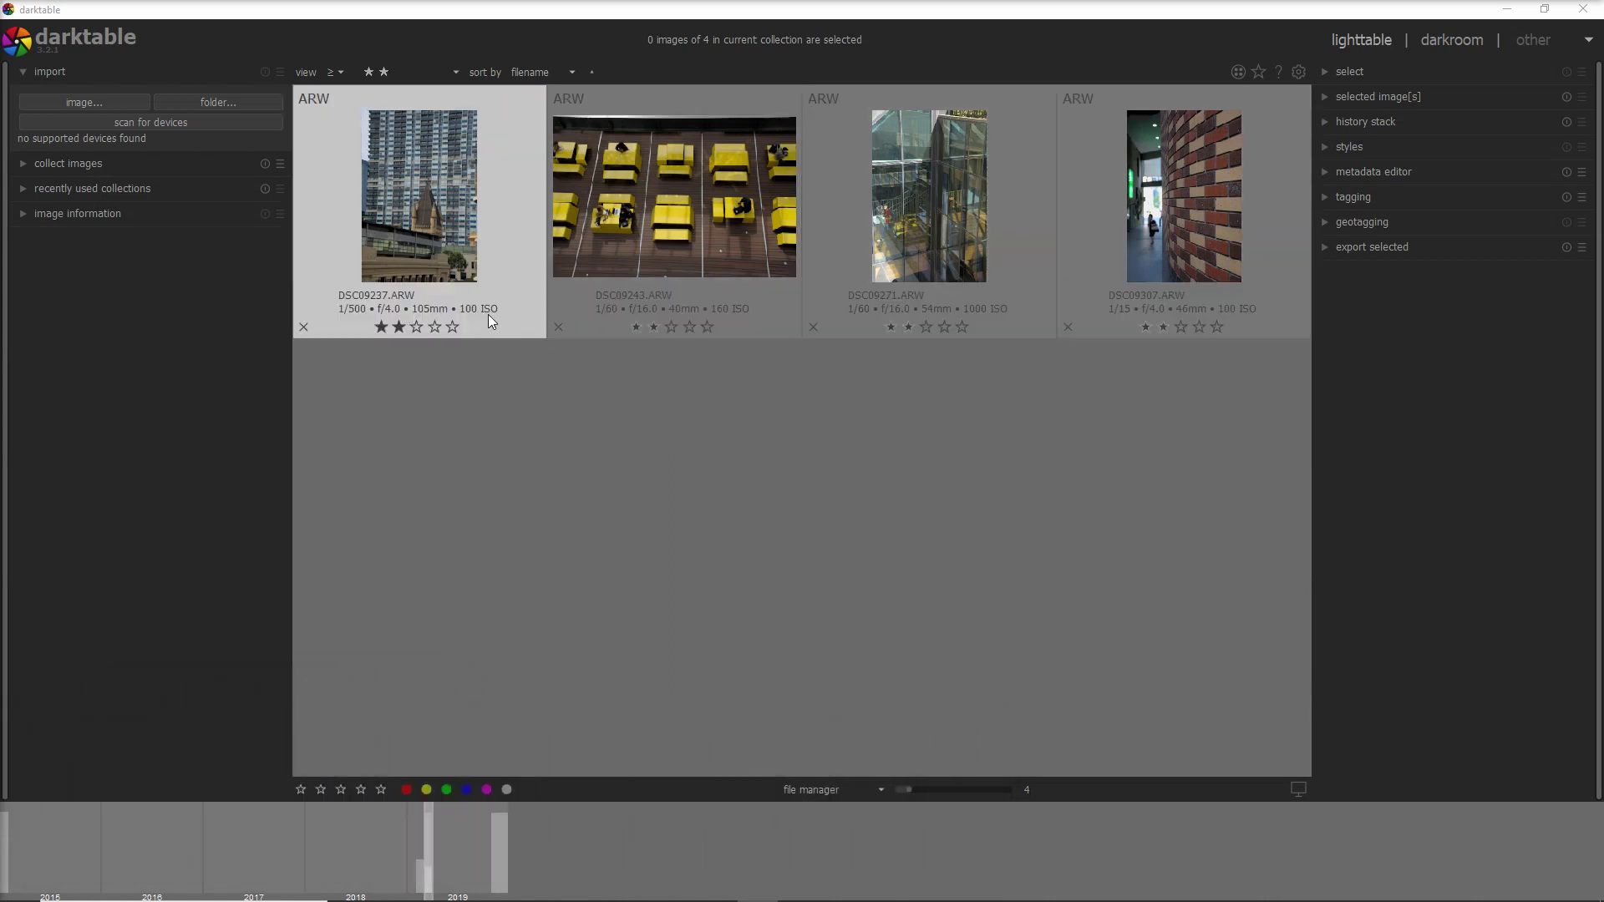
Switch the rating filter back to all except rejected.
click(457, 73)
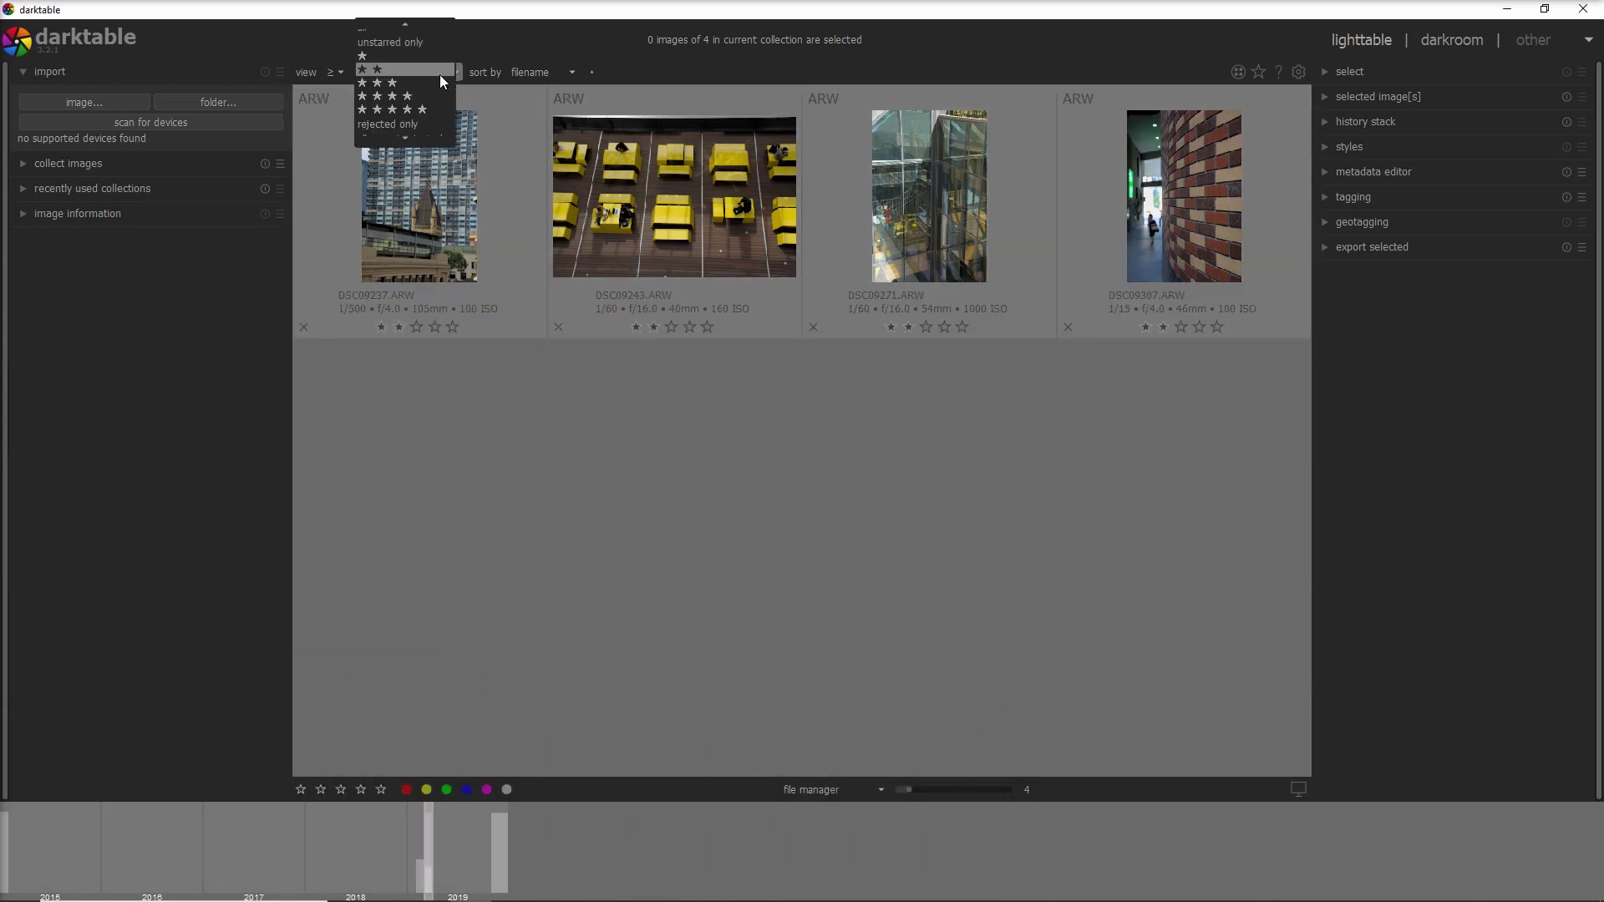
scroll(436, 75, down, 1)
click(434, 140)
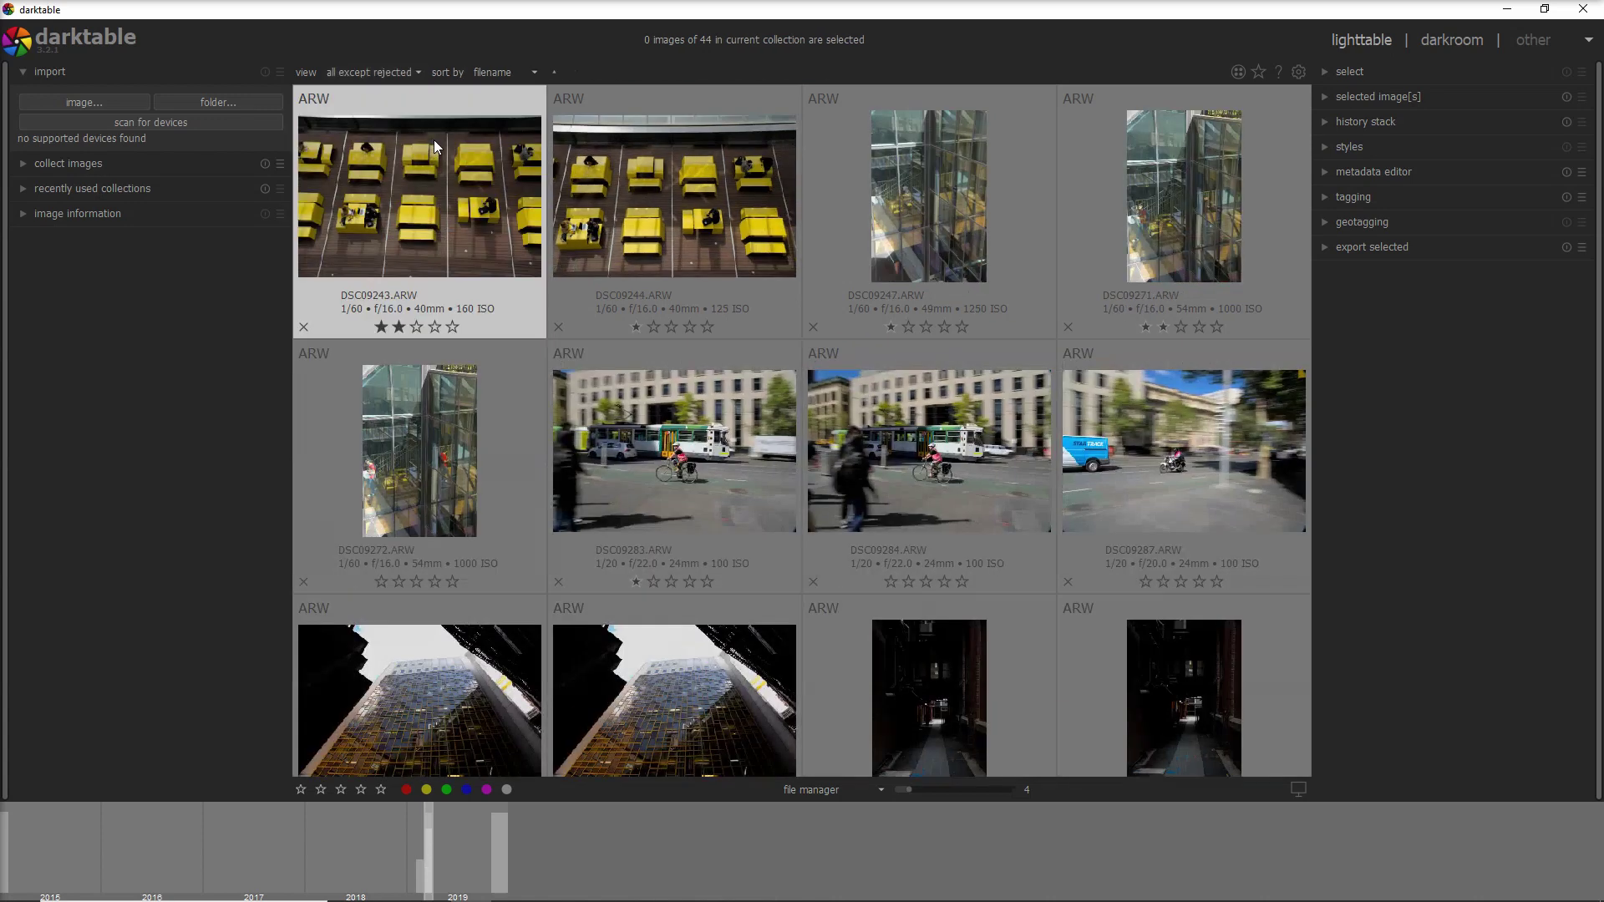
Select all photos in the filtered collection and attach the existing top-level Melbourne tag, found by entering "Melb".
click(1326, 197)
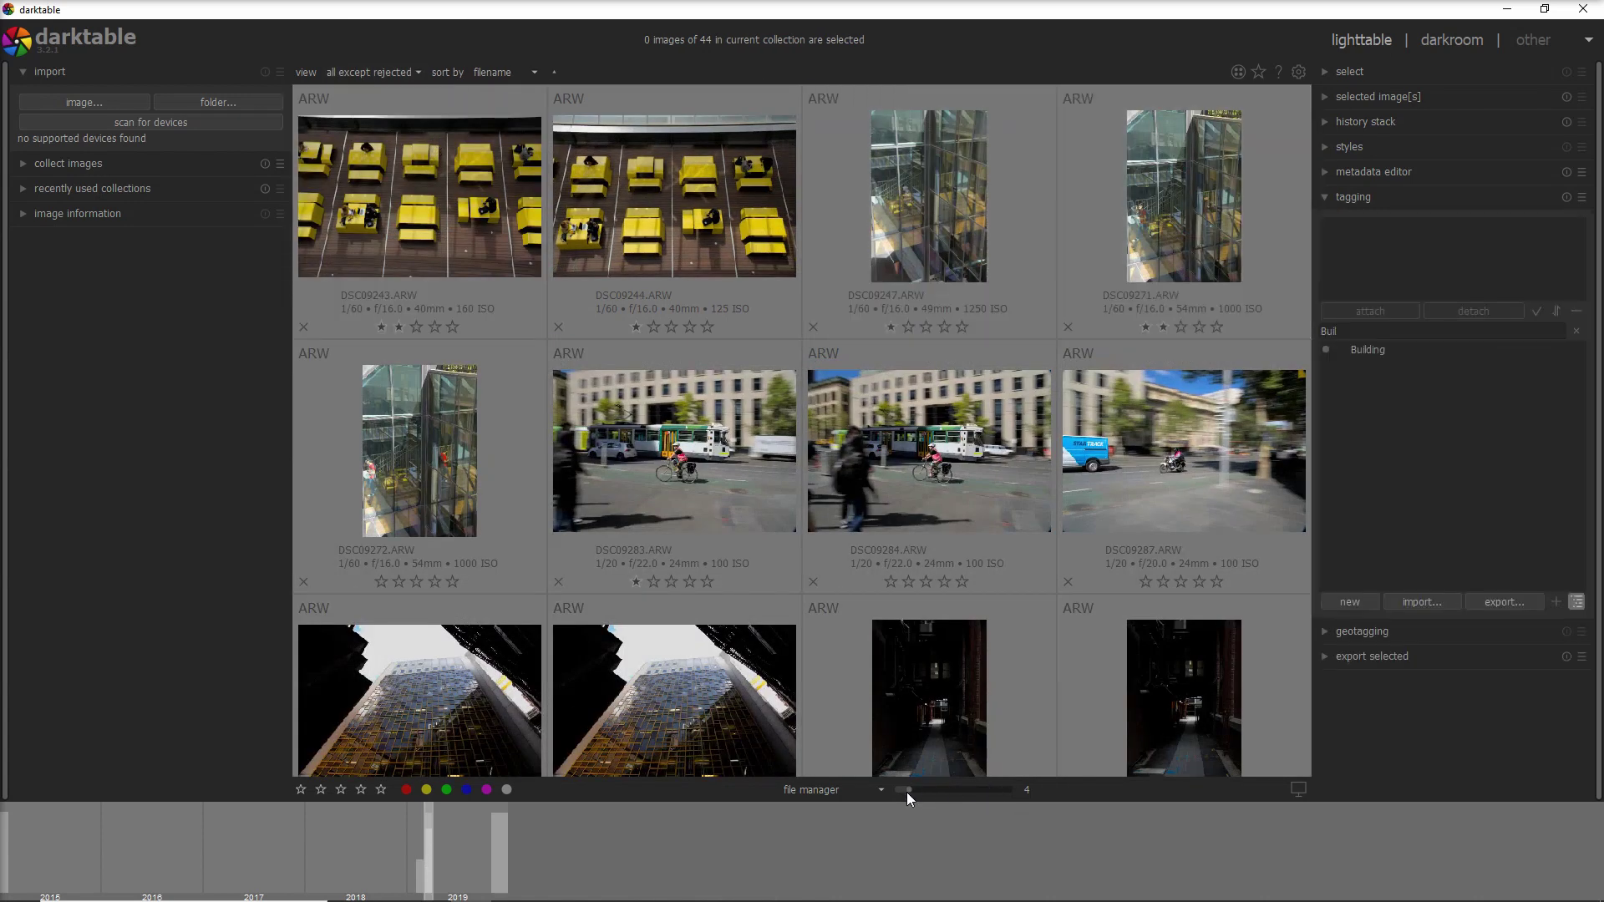
scroll(908, 794, up, 2)
click(376, 165)
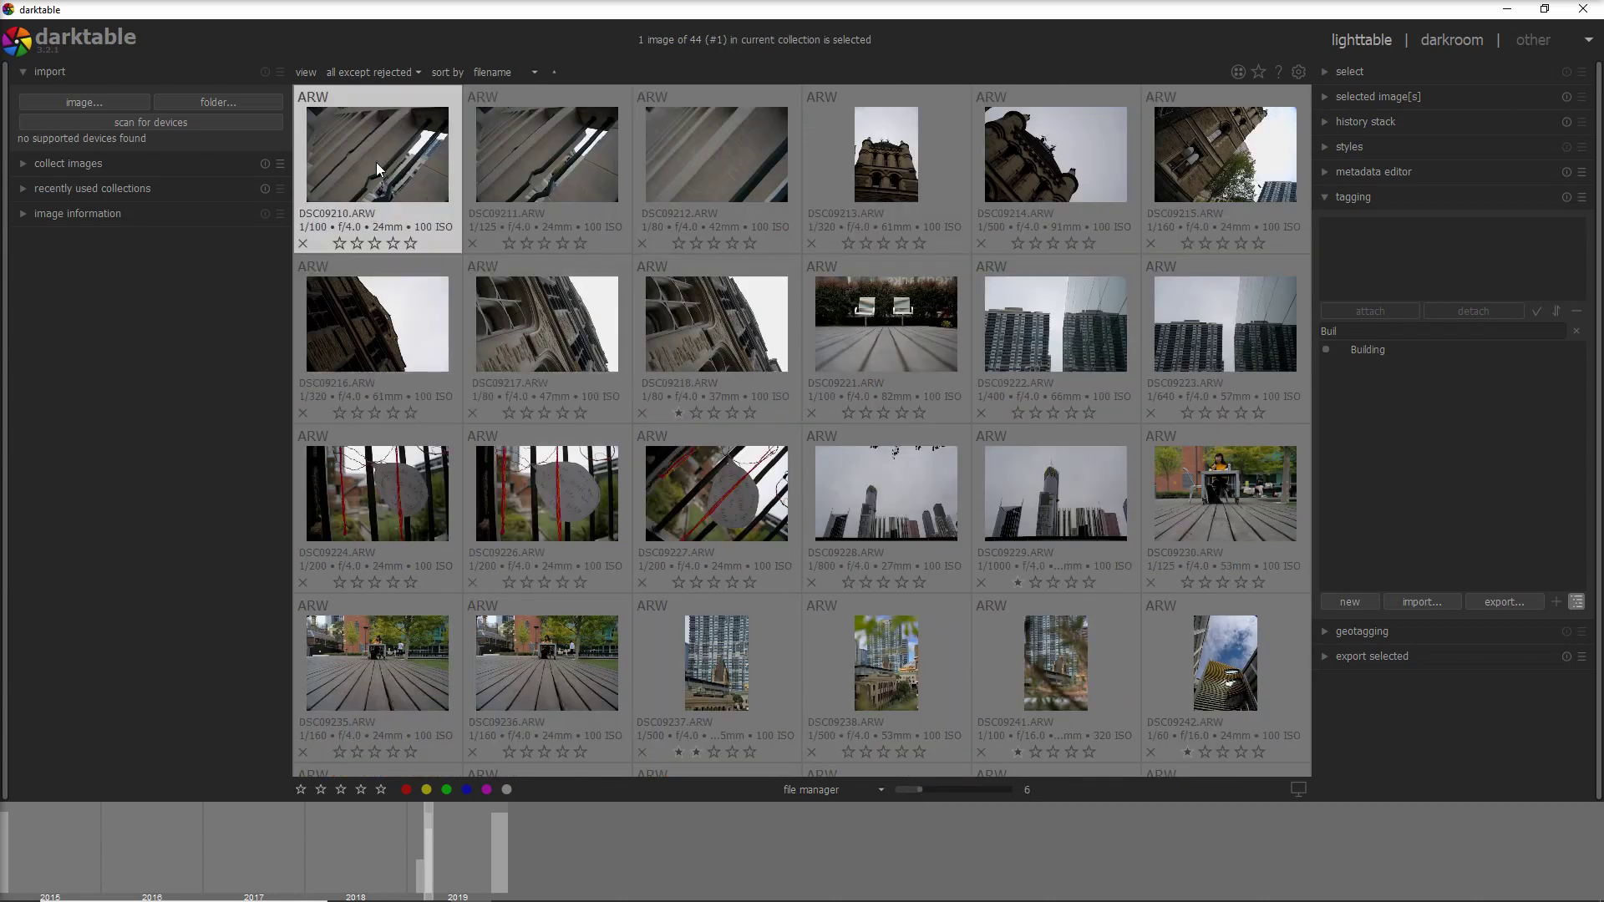
key(ctrl+a)
double_click(1353, 330)
text(Mel)
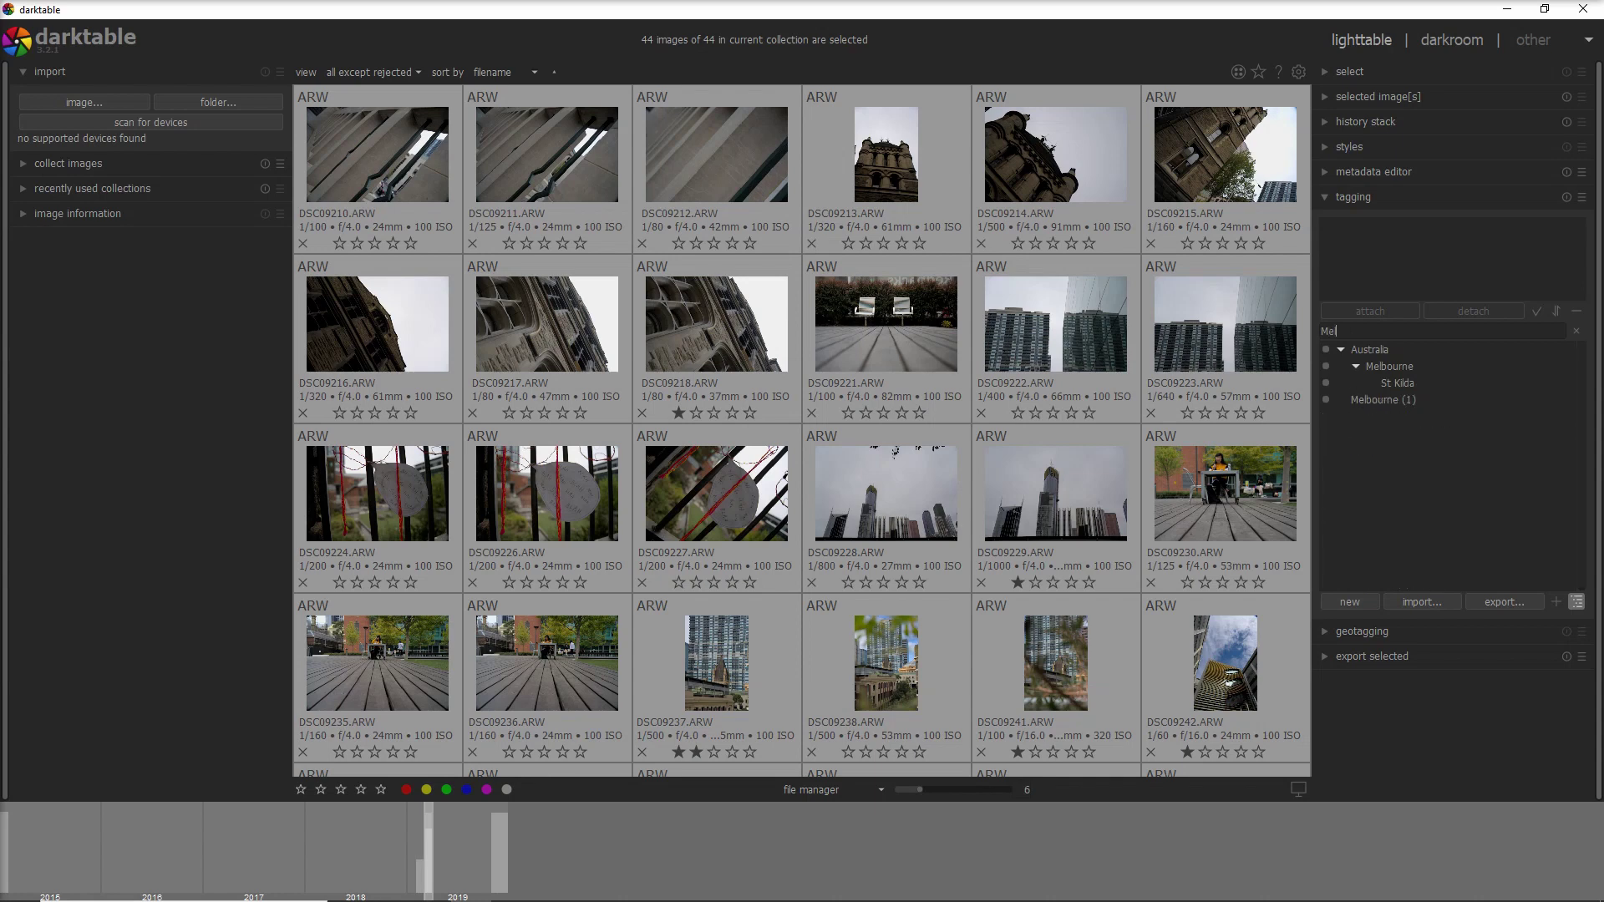
text(b)
double_click(1387, 400)
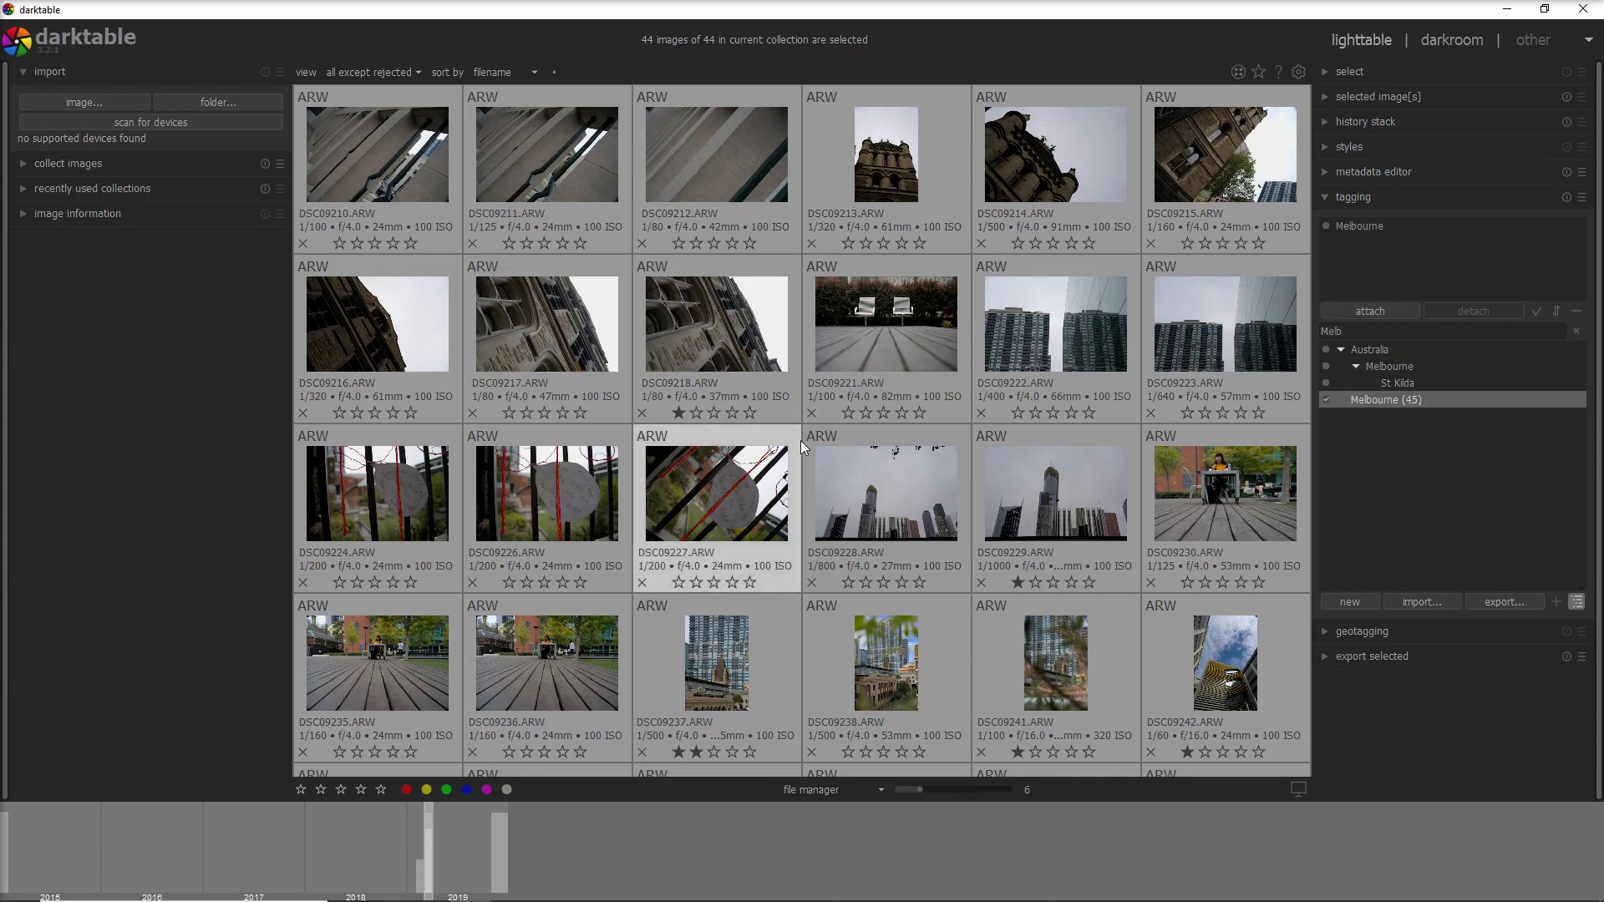
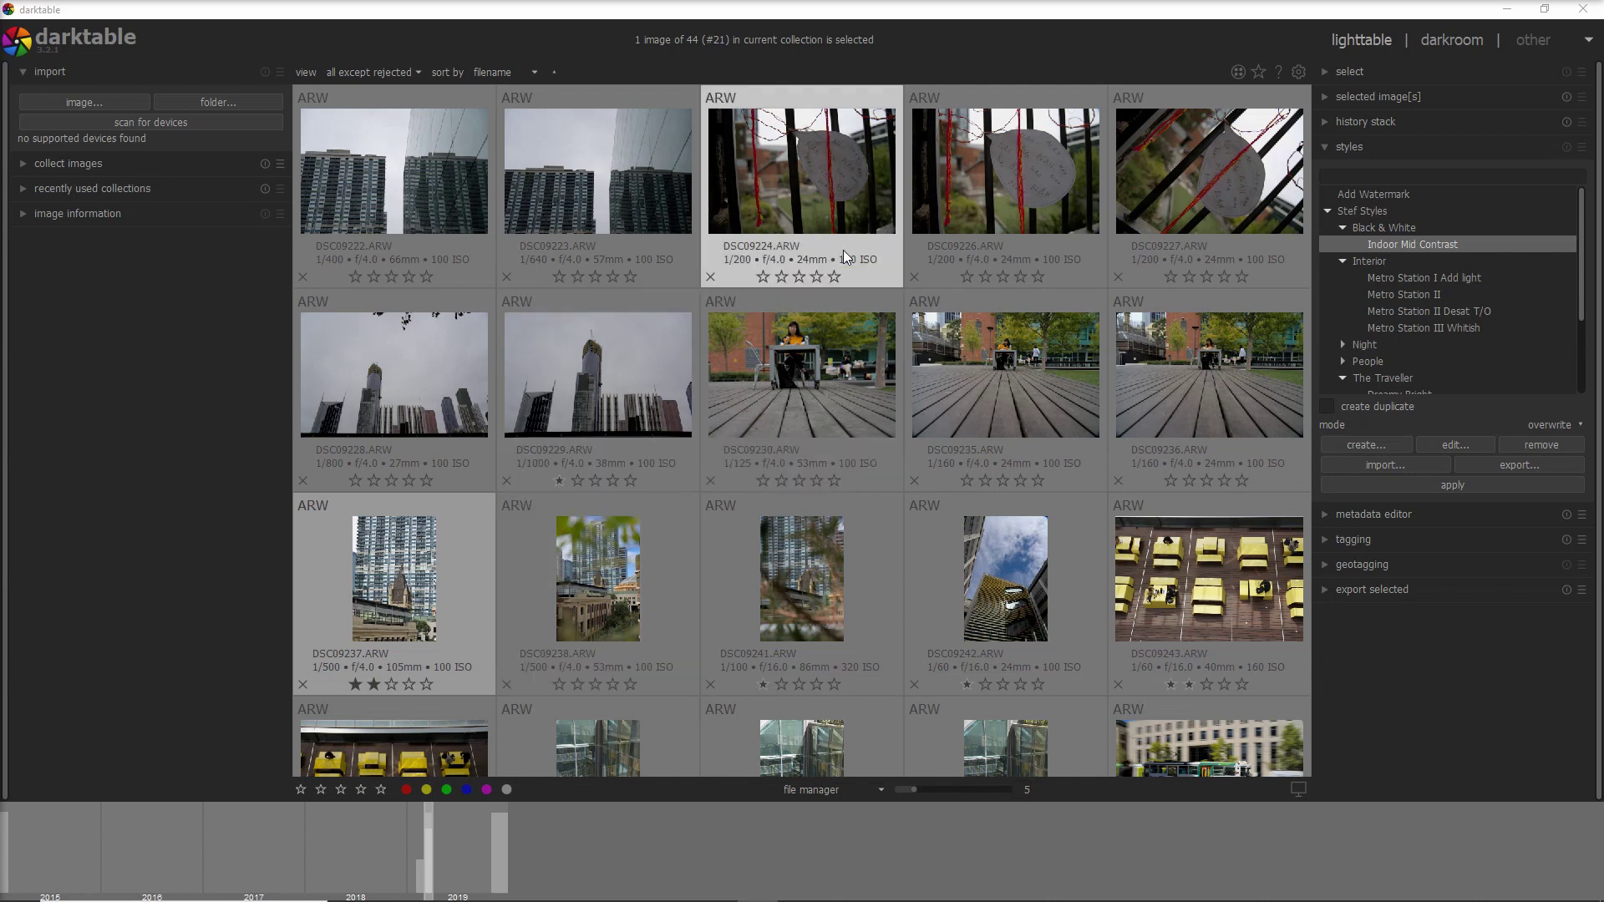
Restrict the collection to photos rated two stars or higher.
click(412, 72)
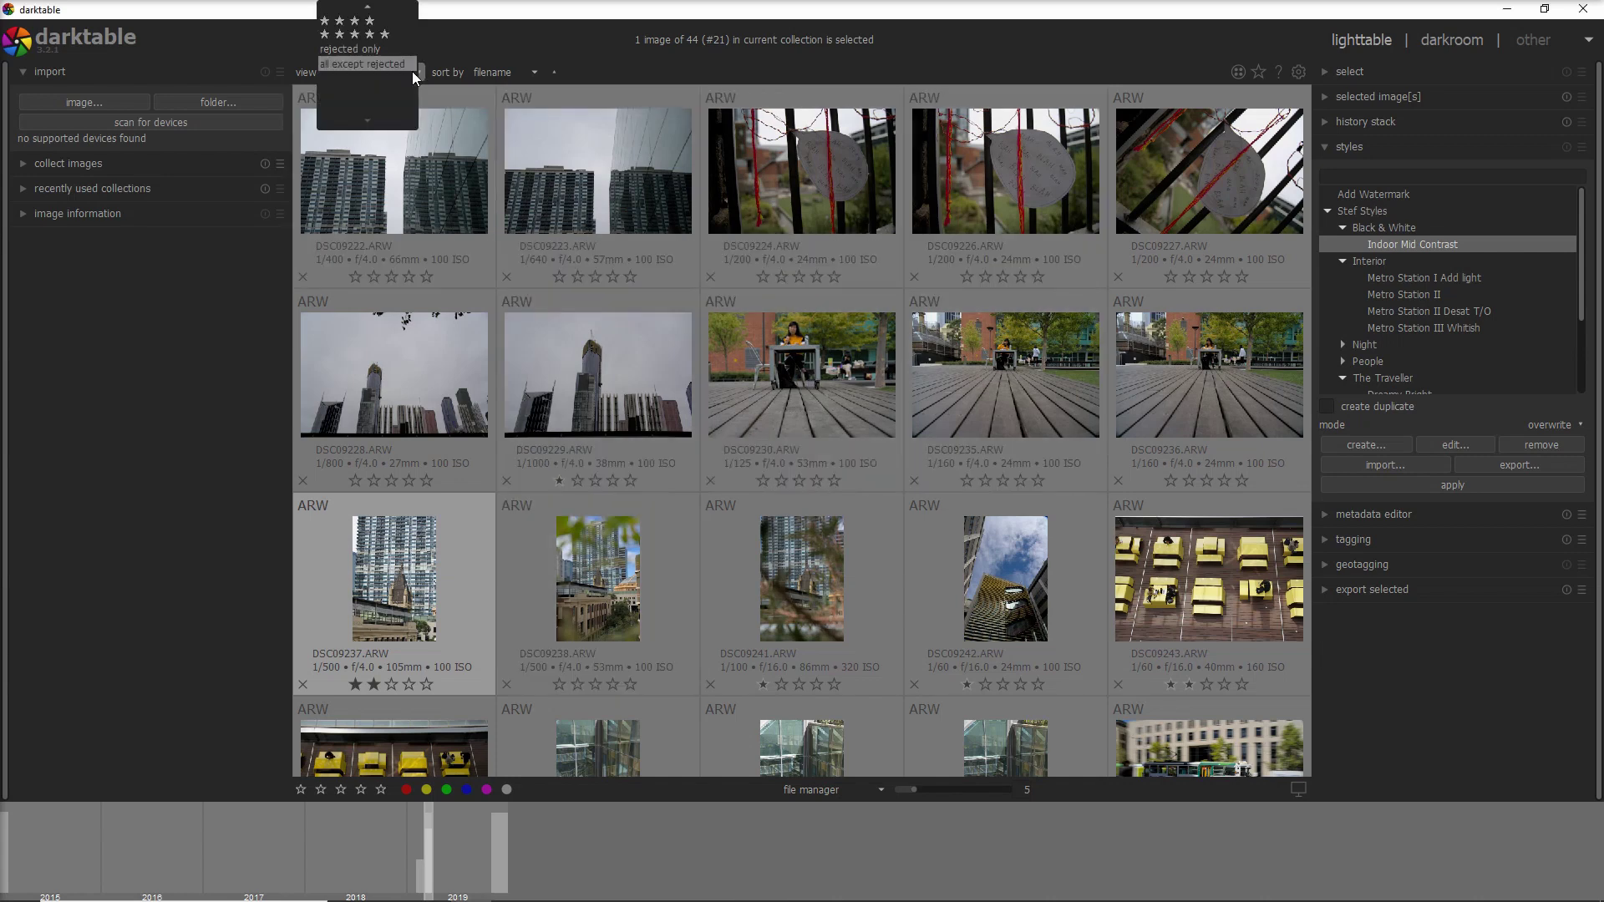
scroll(389, 63, up, 4)
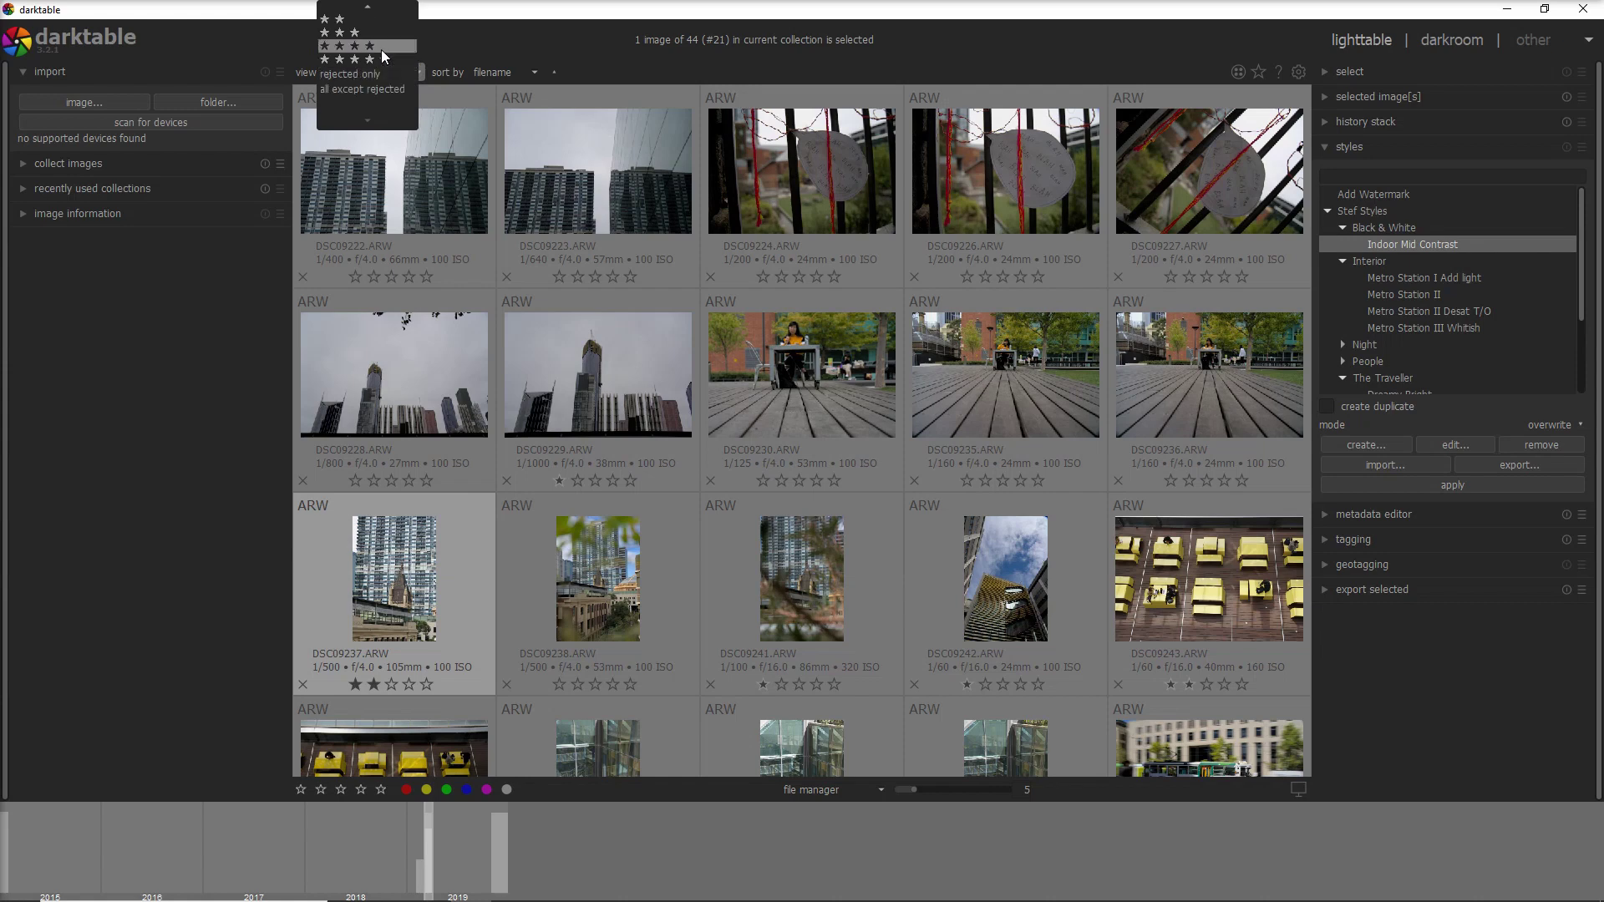
click(381, 48)
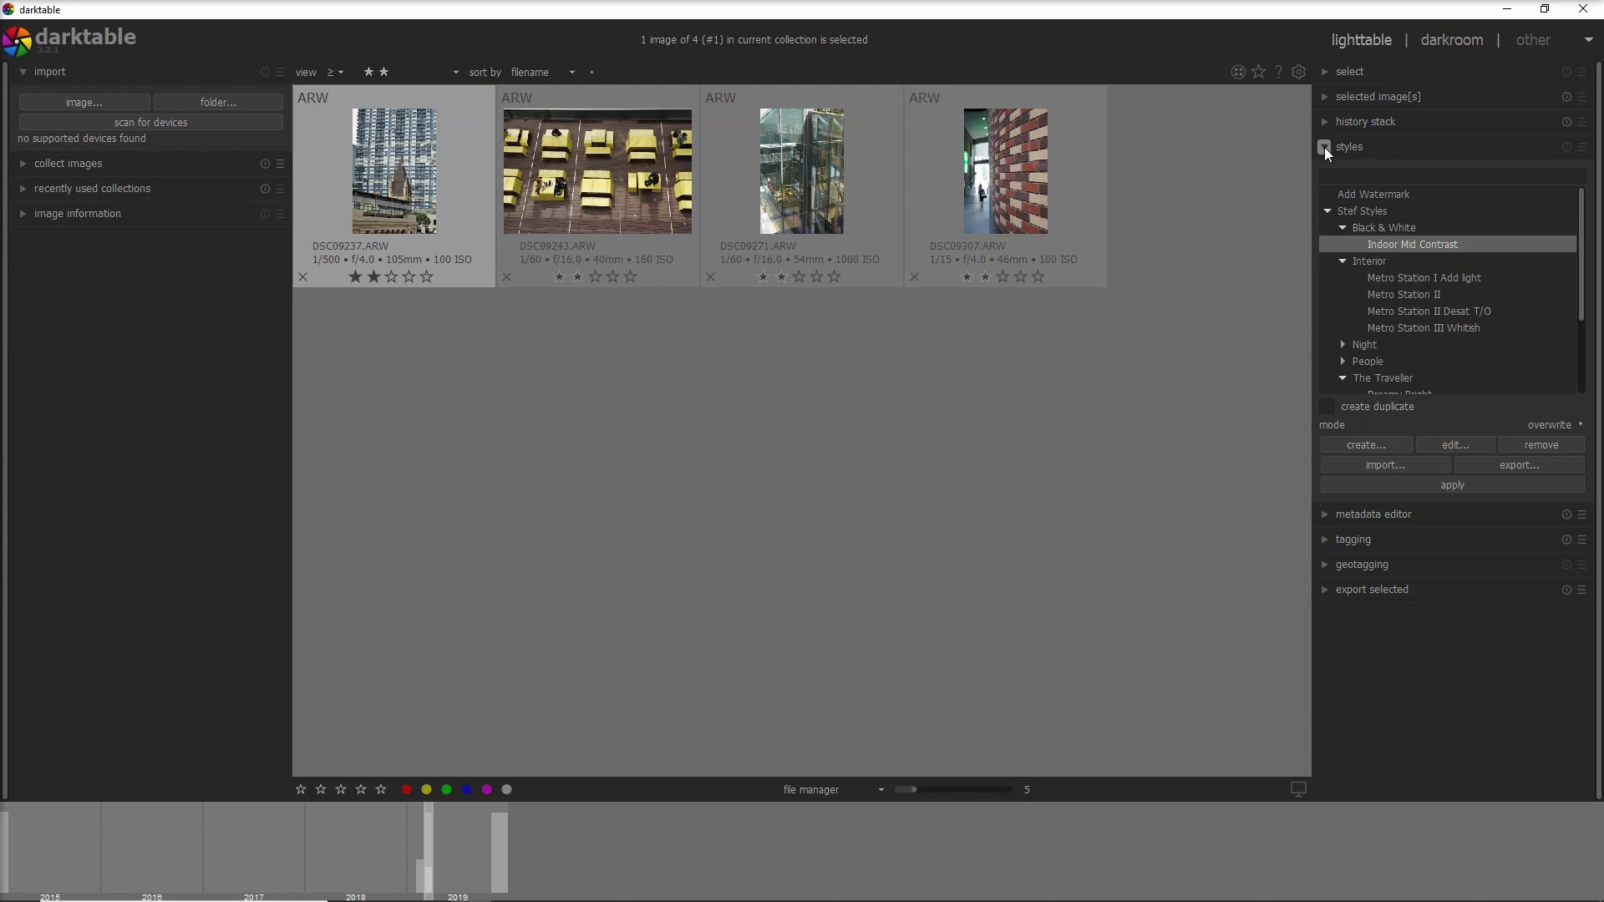
Collapse the Black & White, Interior and The Traveller groups in the list of styles.
click(1341, 226)
click(1345, 244)
click(1343, 298)
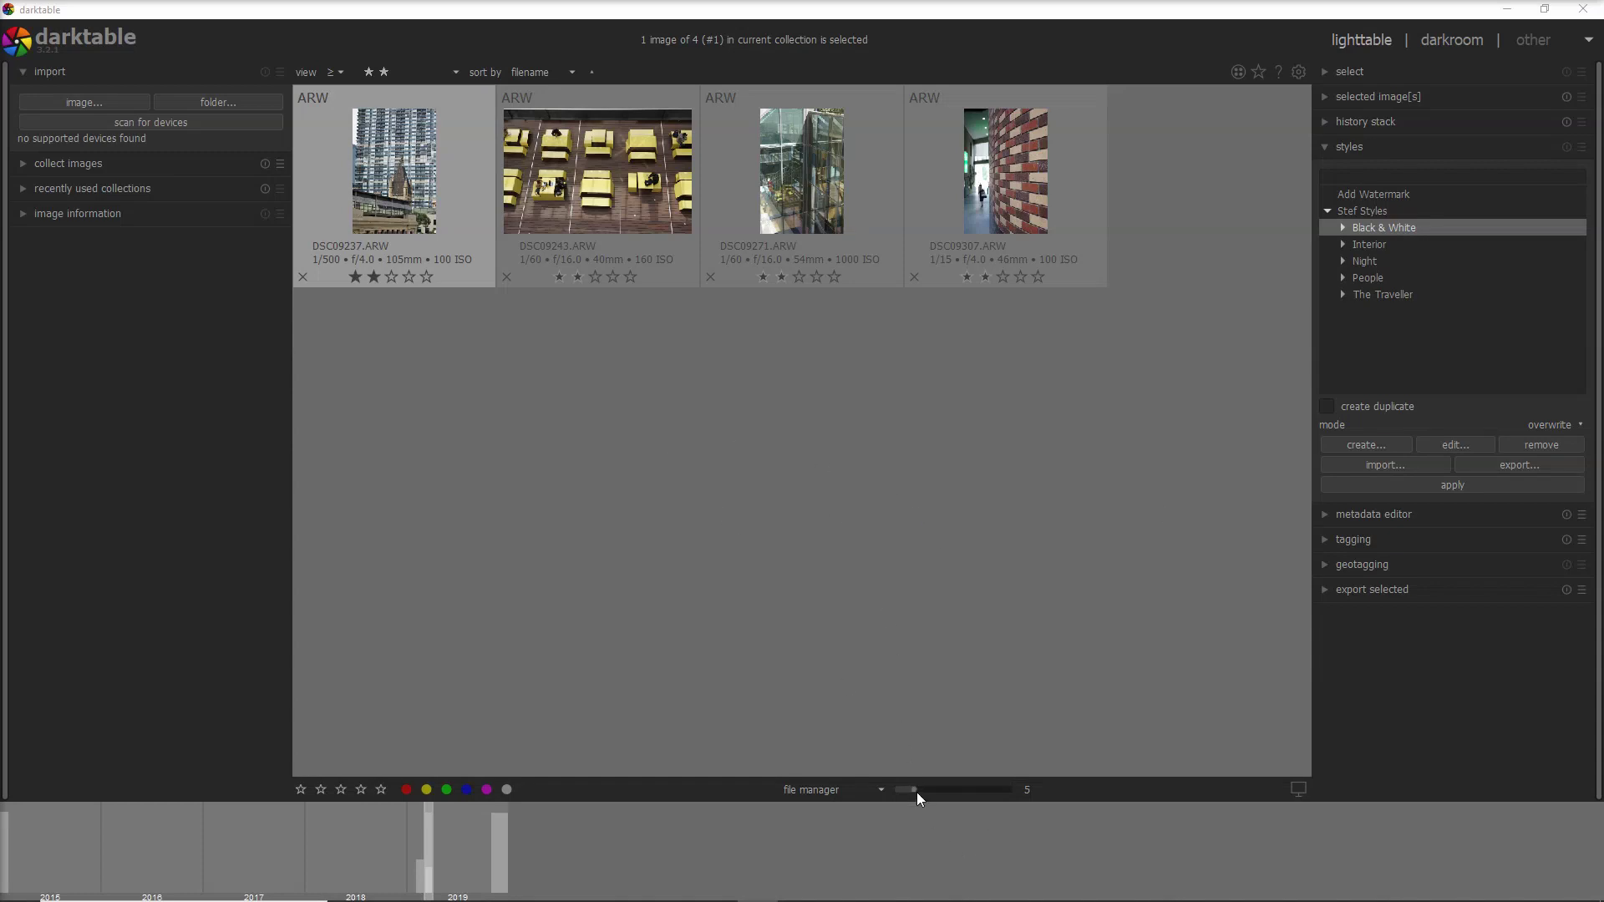
Enlarge the thumbnails to one photo per row and apply the Dreamy II style from The Traveller group to DSC09237.ARW.
drag(914, 791, 897, 790)
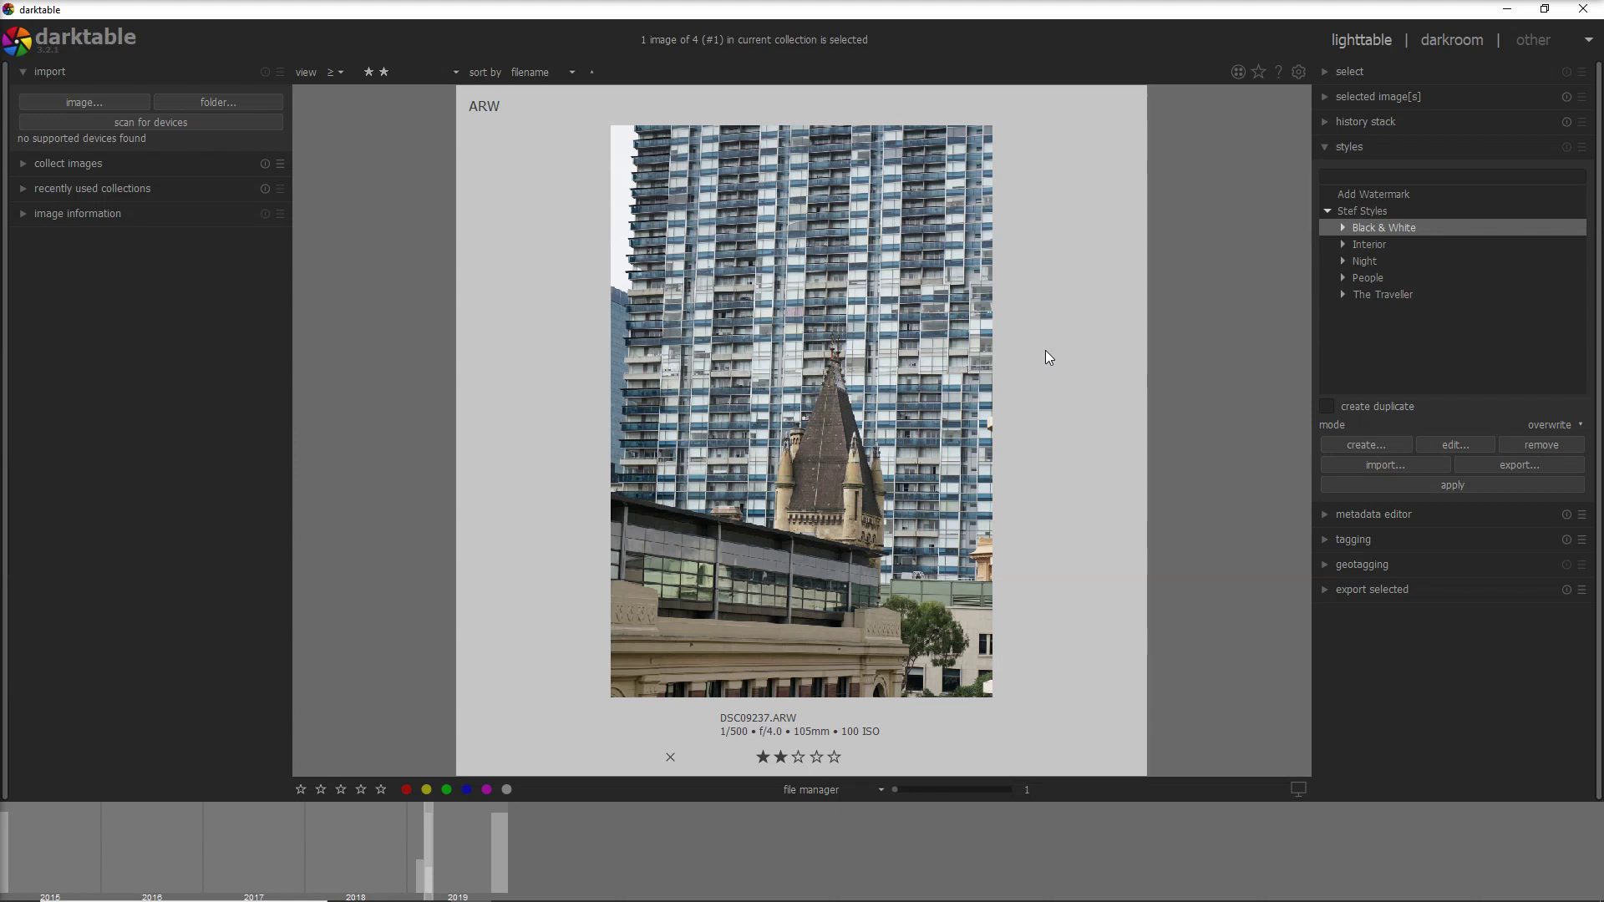
click(1342, 295)
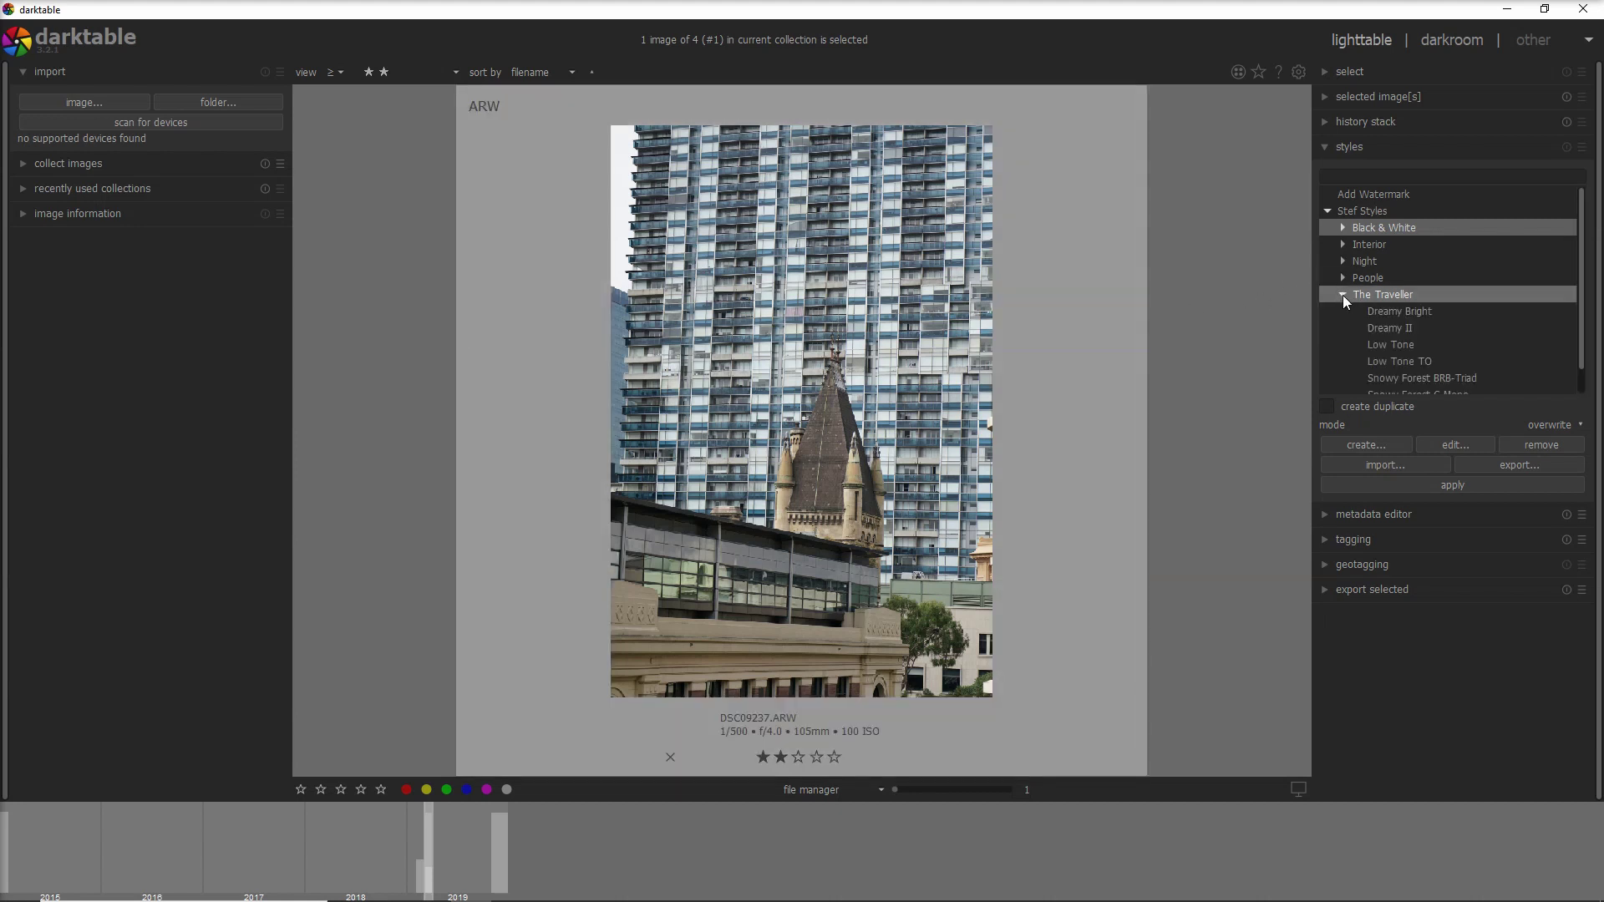
double_click(1402, 329)
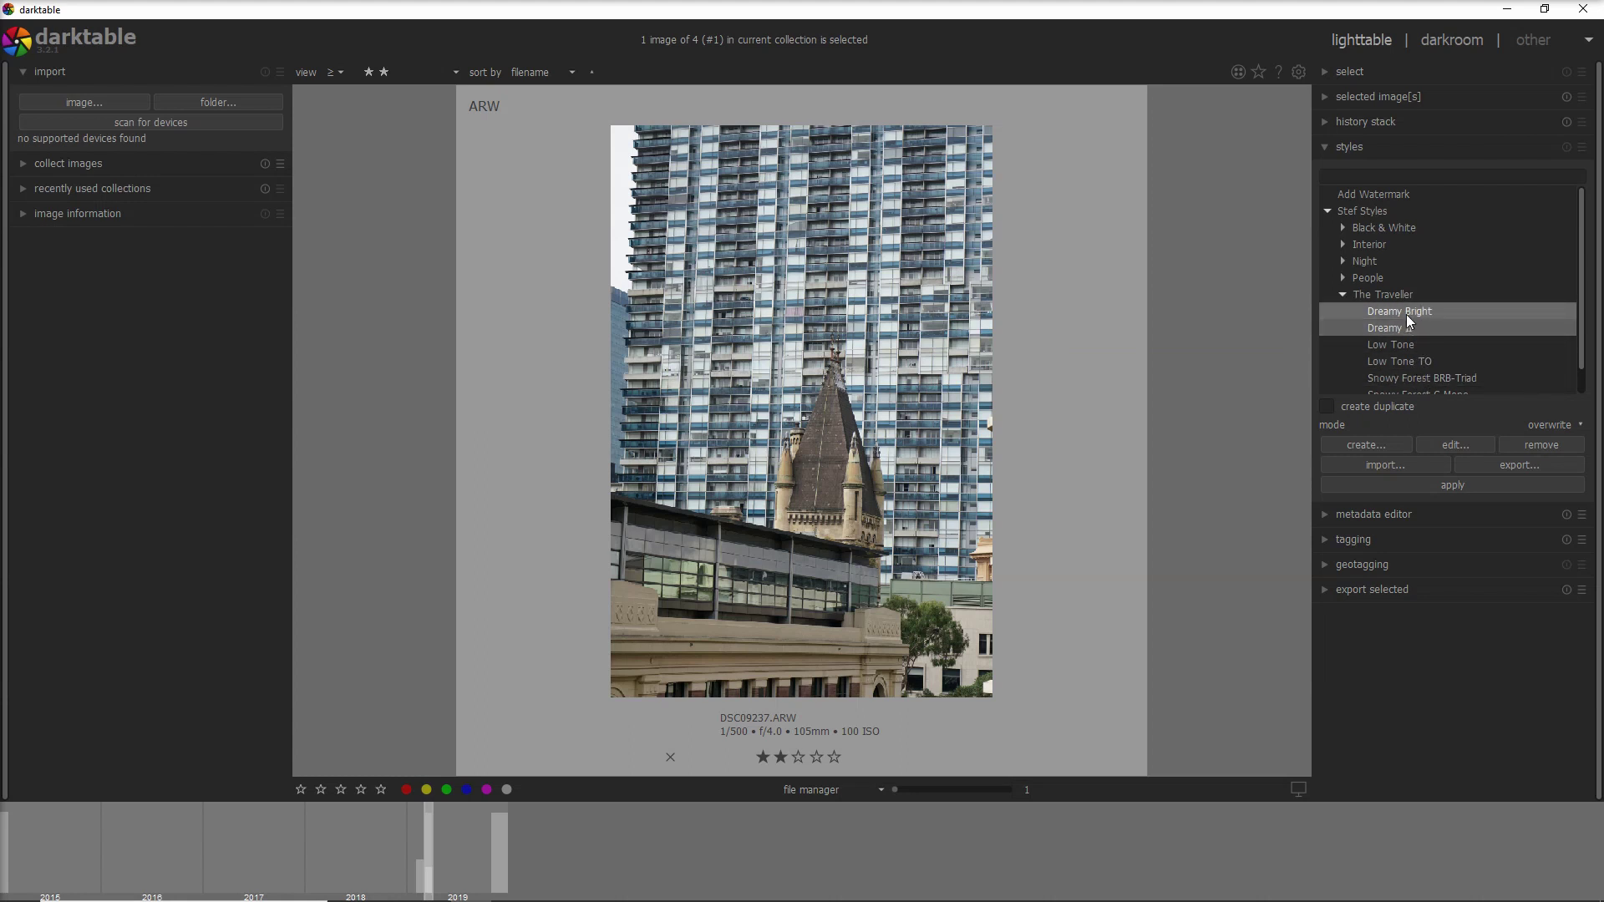
mouse_move(1406, 315)
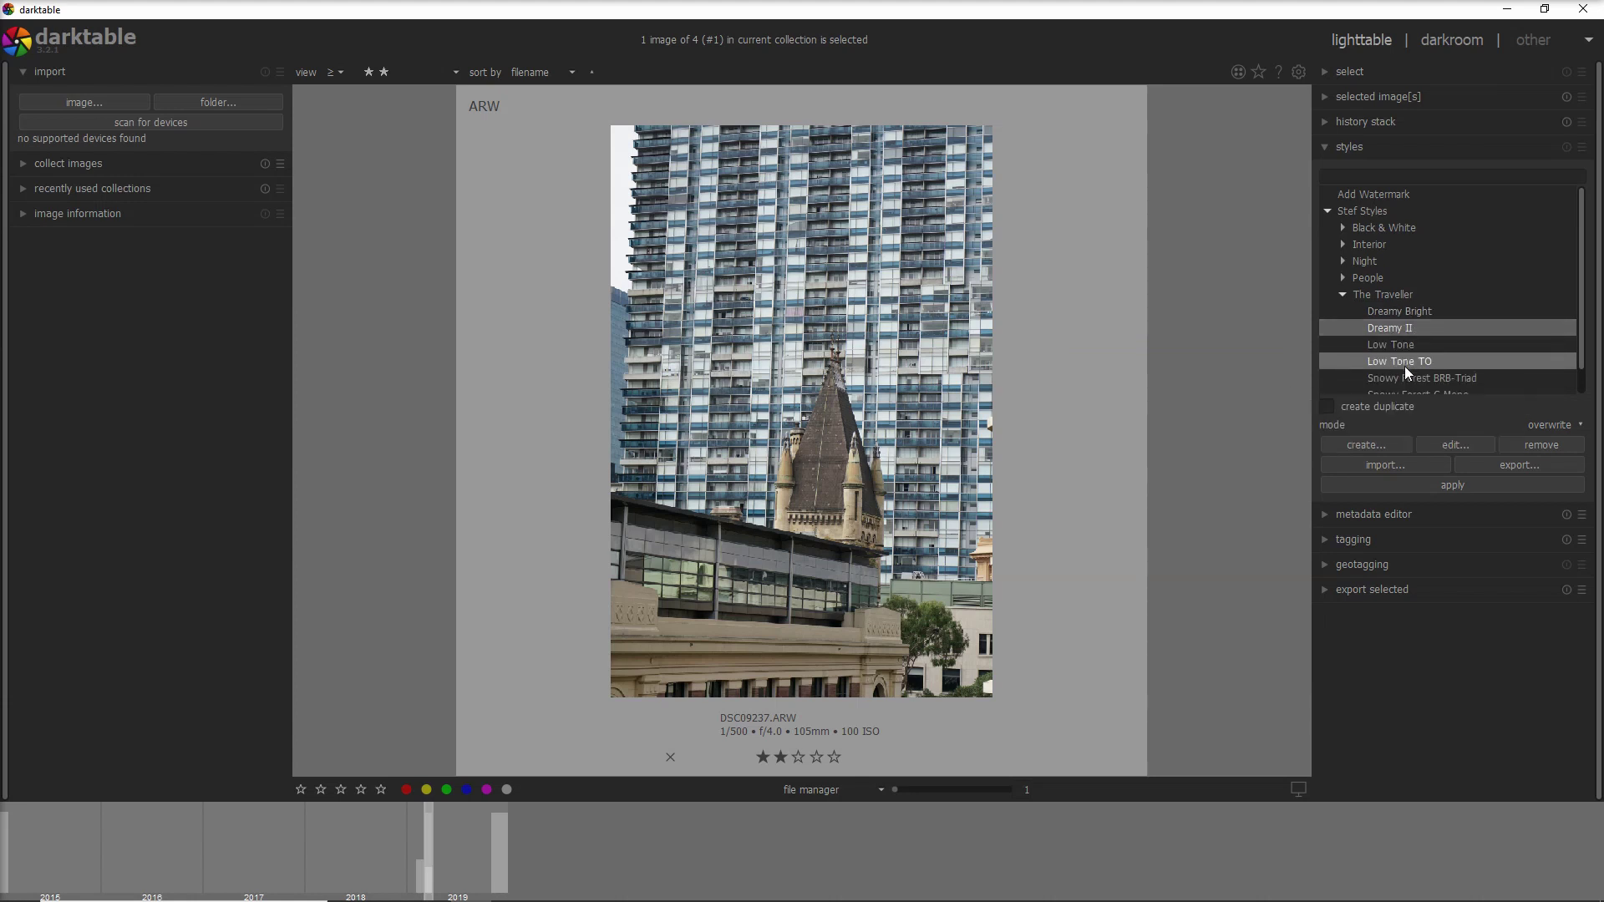
Apply the Metro Station II Desat T/O style from the Interior group to DSC09237.ARW.
mouse_move(1354, 346)
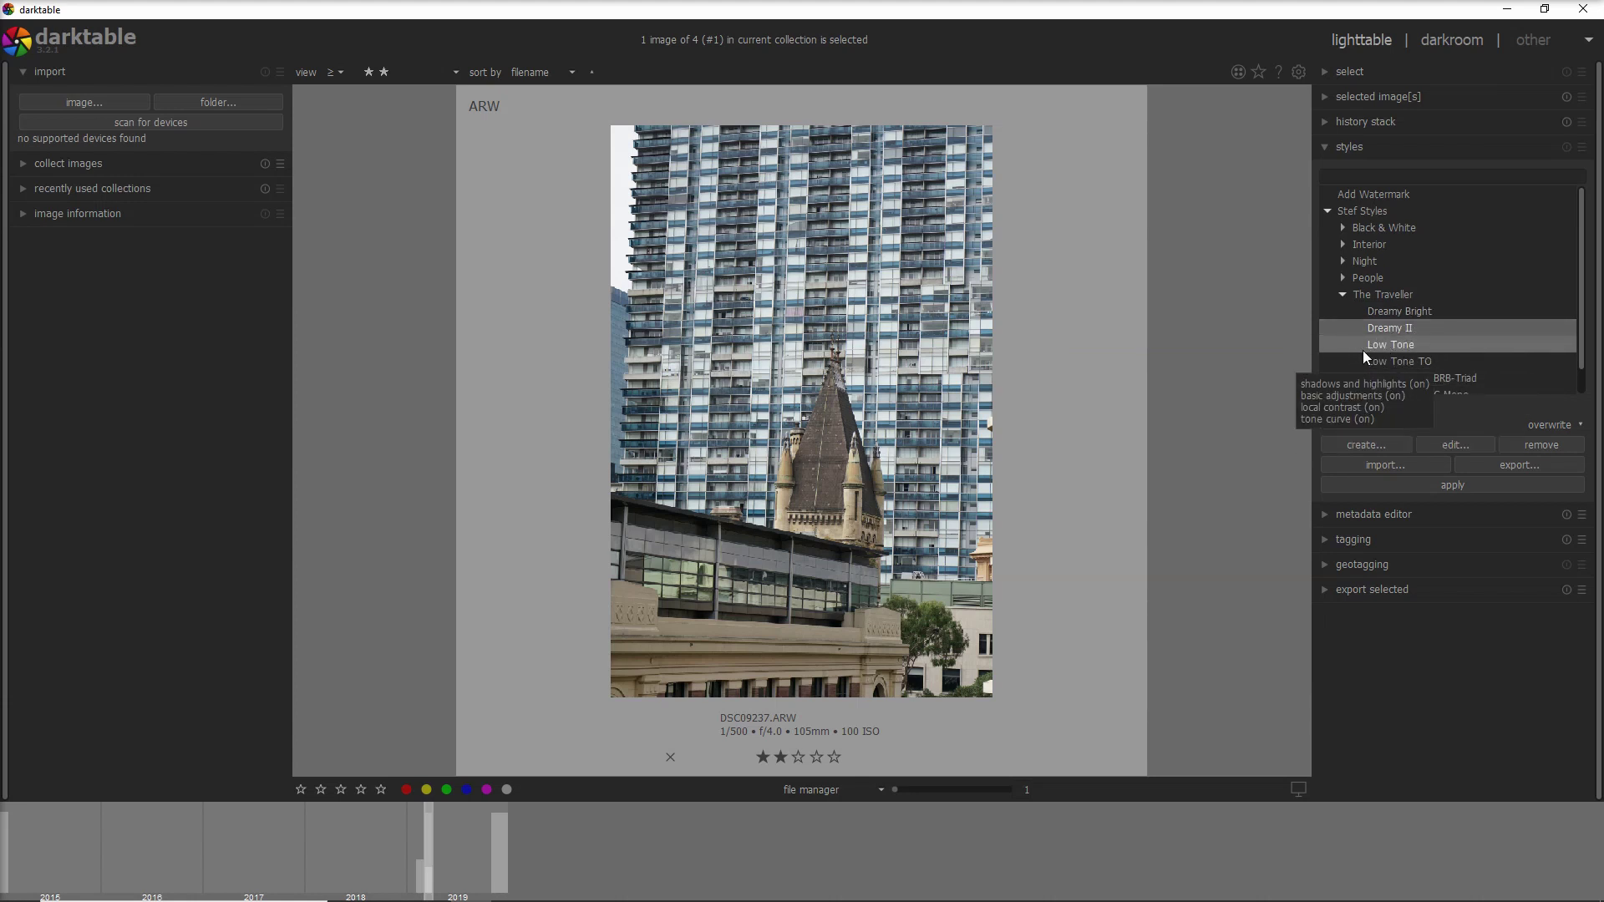
click(1342, 245)
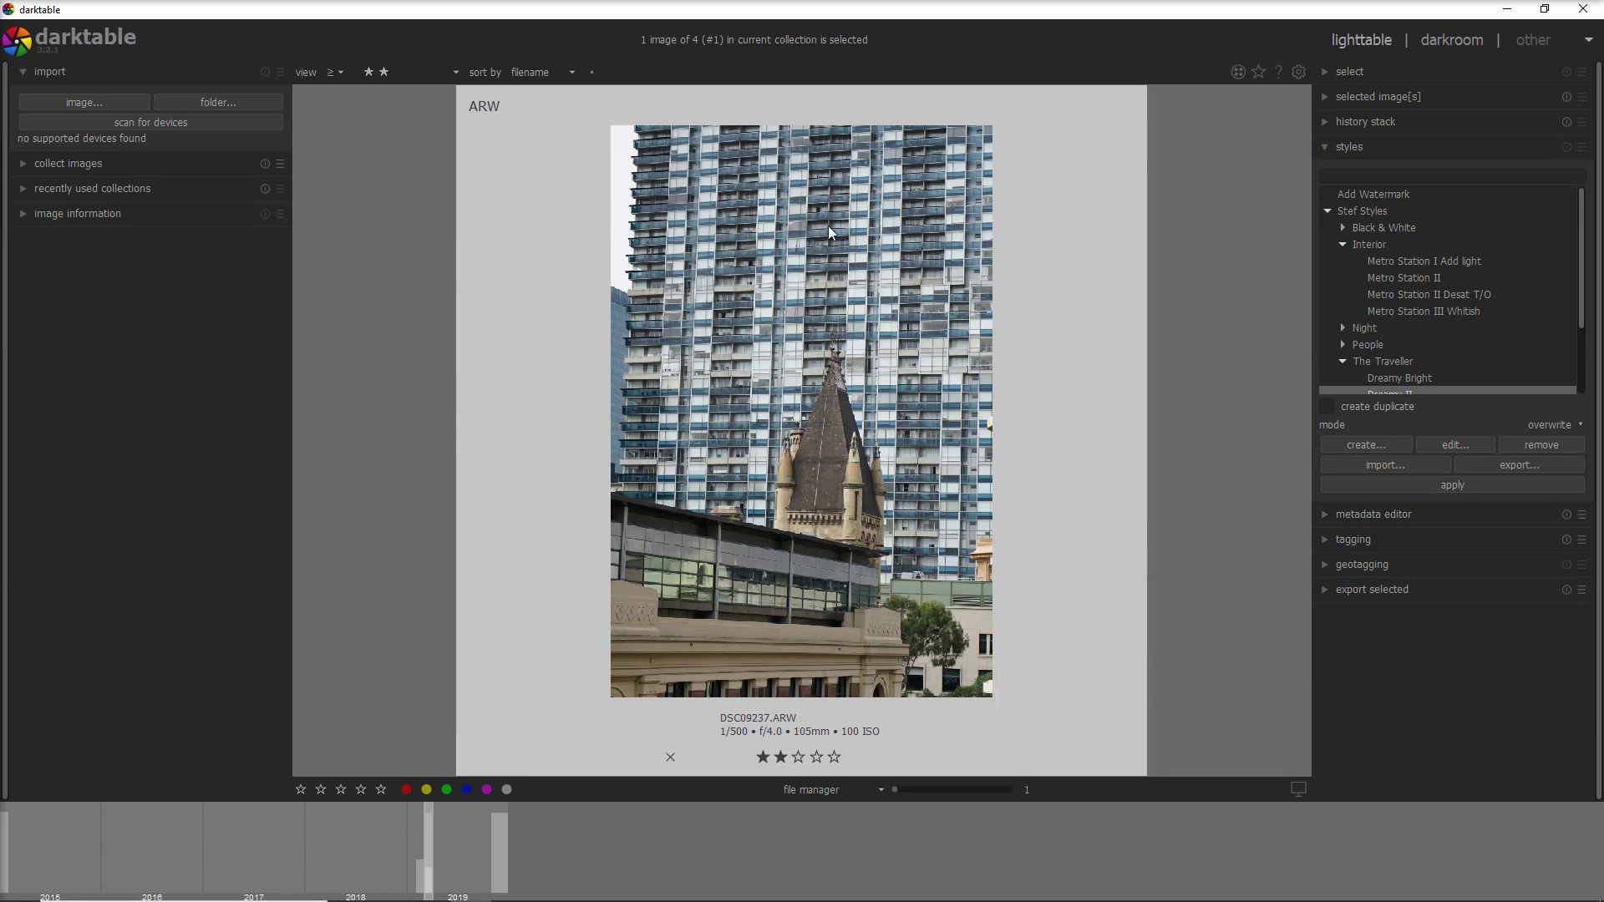
double_click(1445, 295)
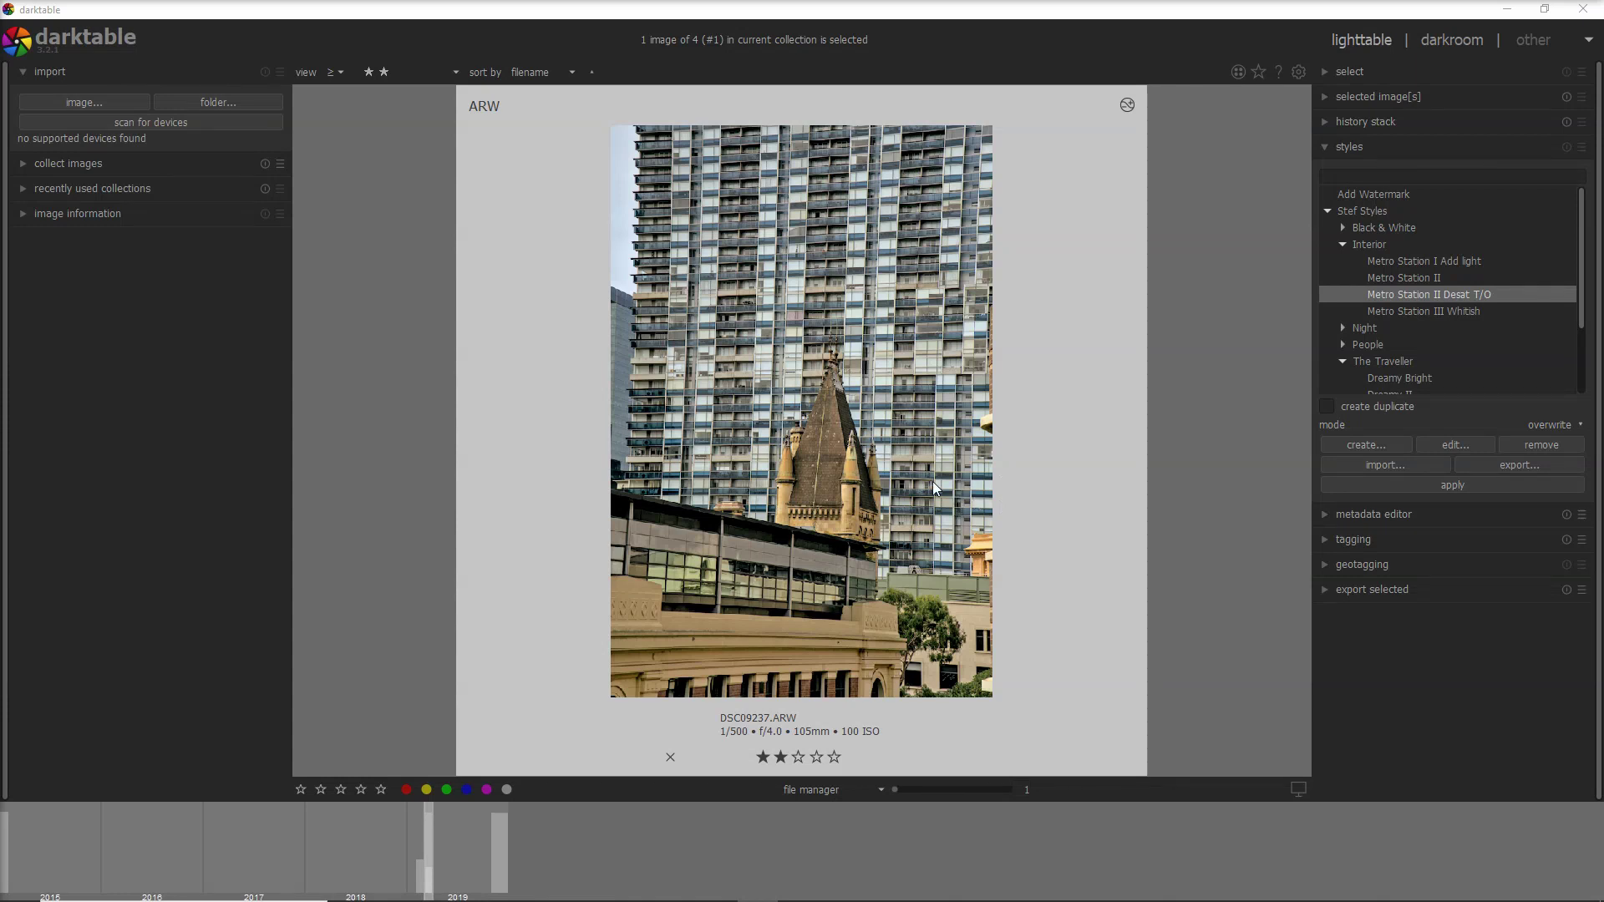
Go to DSC09243.ARW and apply the Dreamy II style from The Traveller group to it.
scroll(943, 475, down, 1)
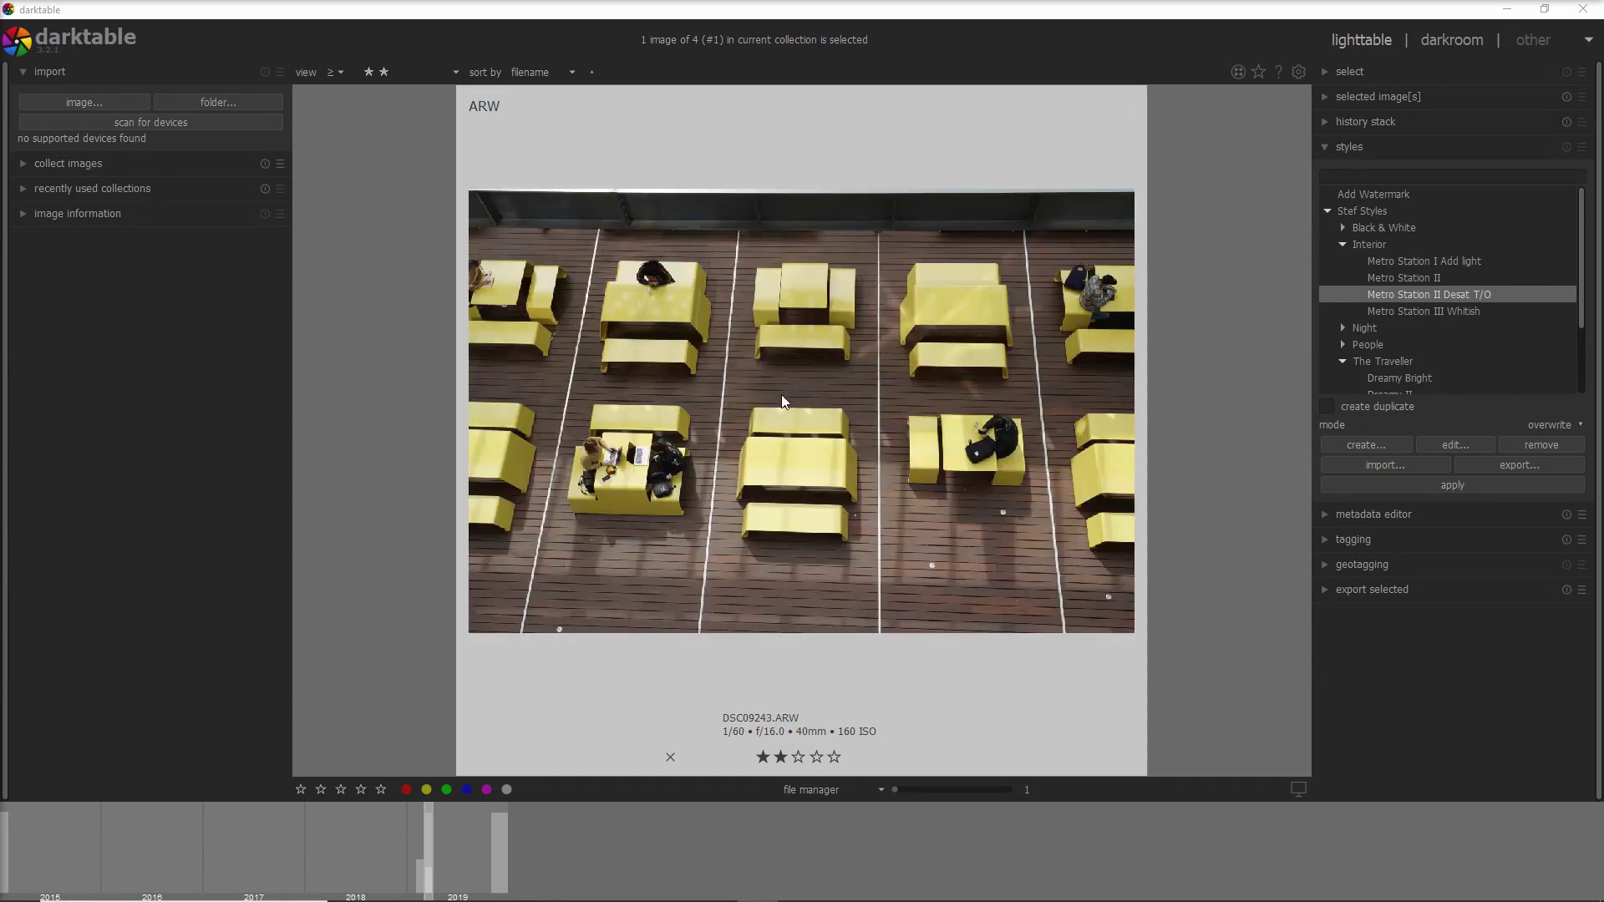
scroll(1404, 368, down, 1)
double_click(1395, 362)
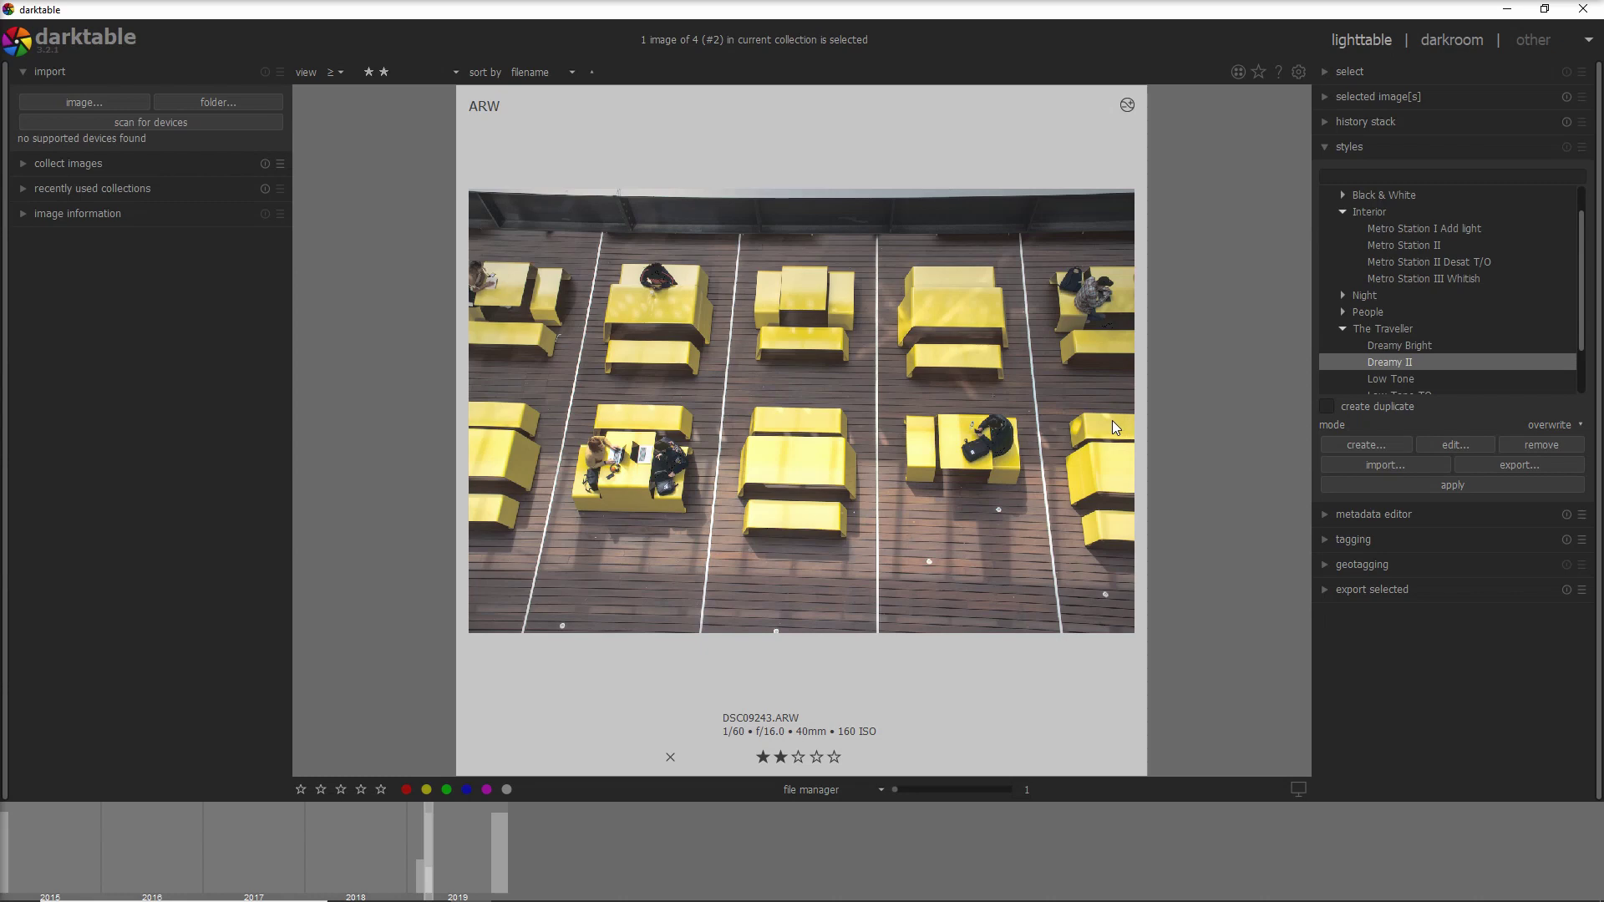
Go to DSC09271.ARW and apply the Low Tone TO style from The Traveller group to it.
scroll(1109, 419, down, 1)
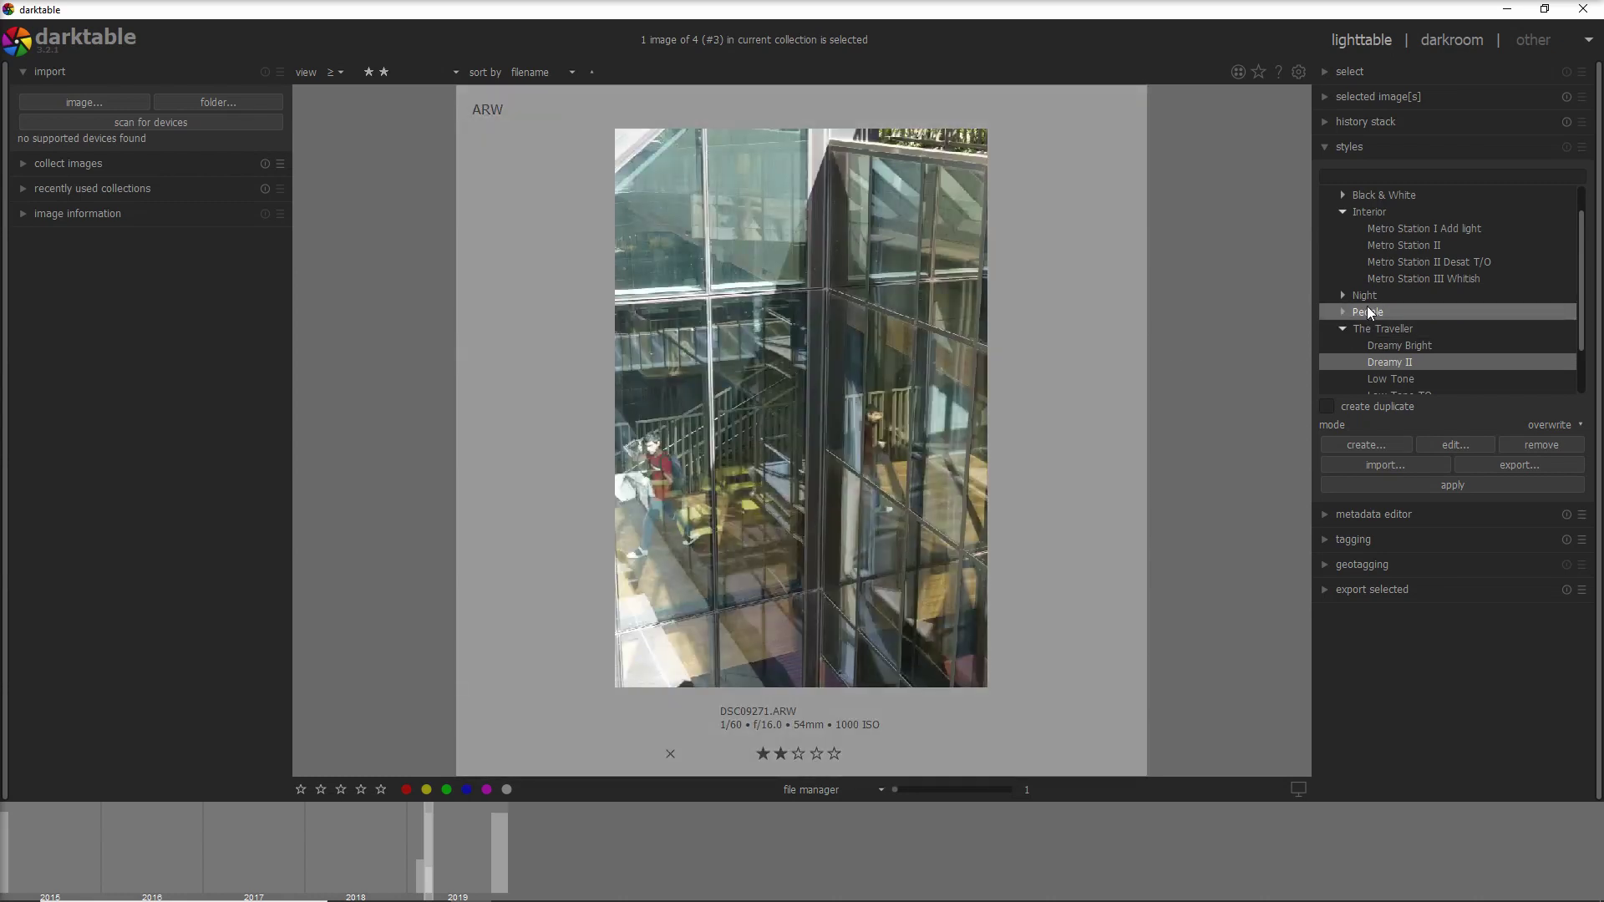
scroll(1355, 317, down, 1)
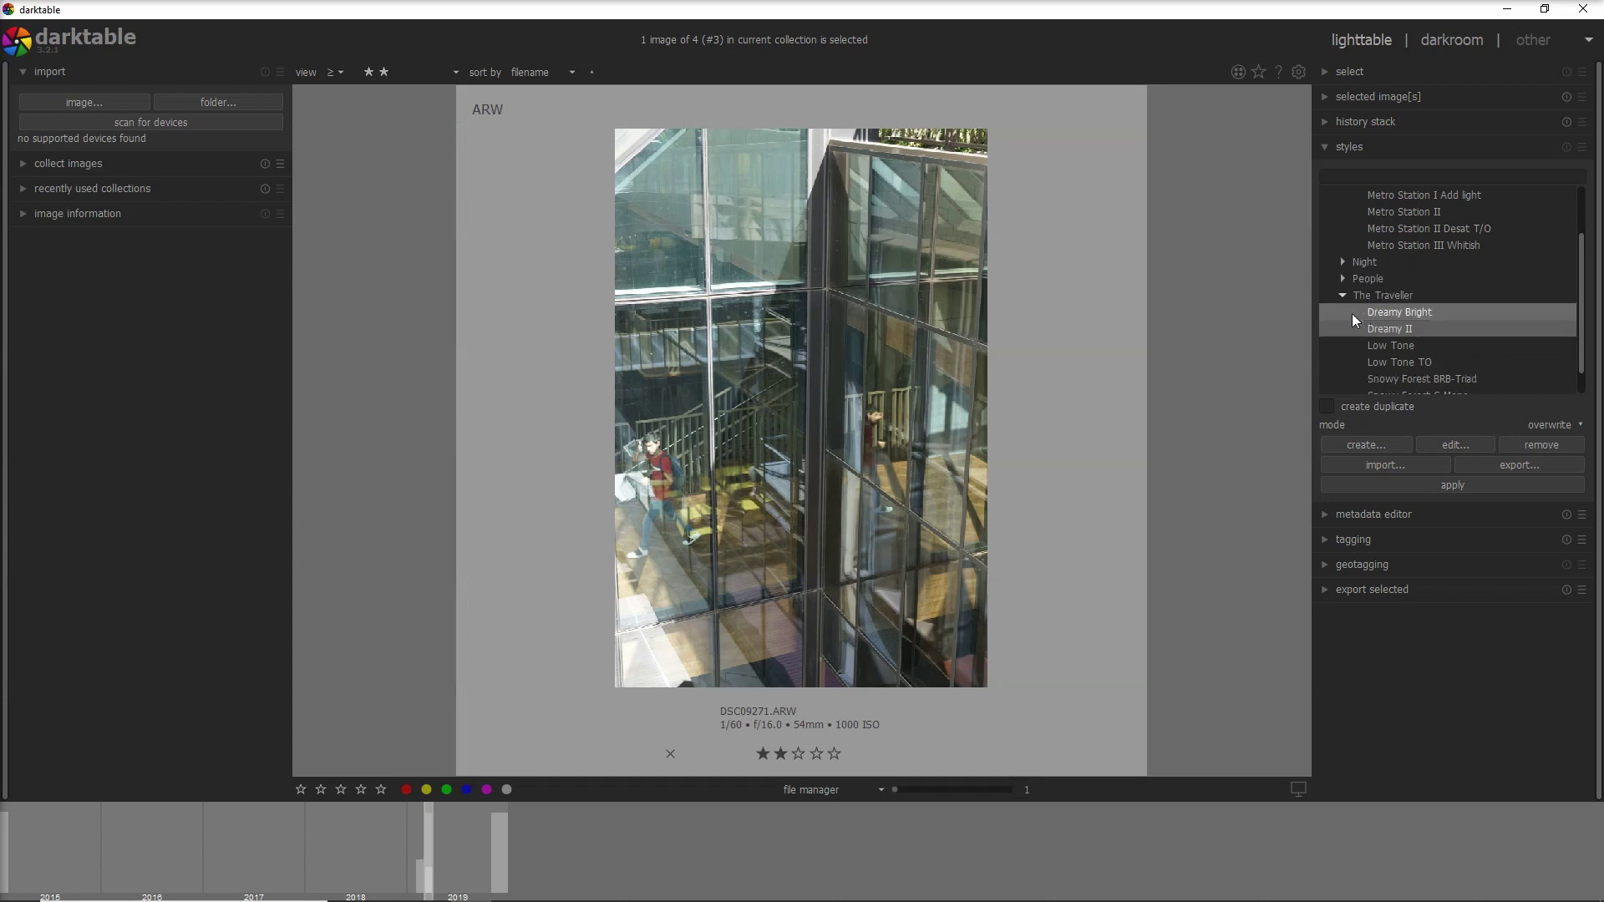
double_click(1424, 362)
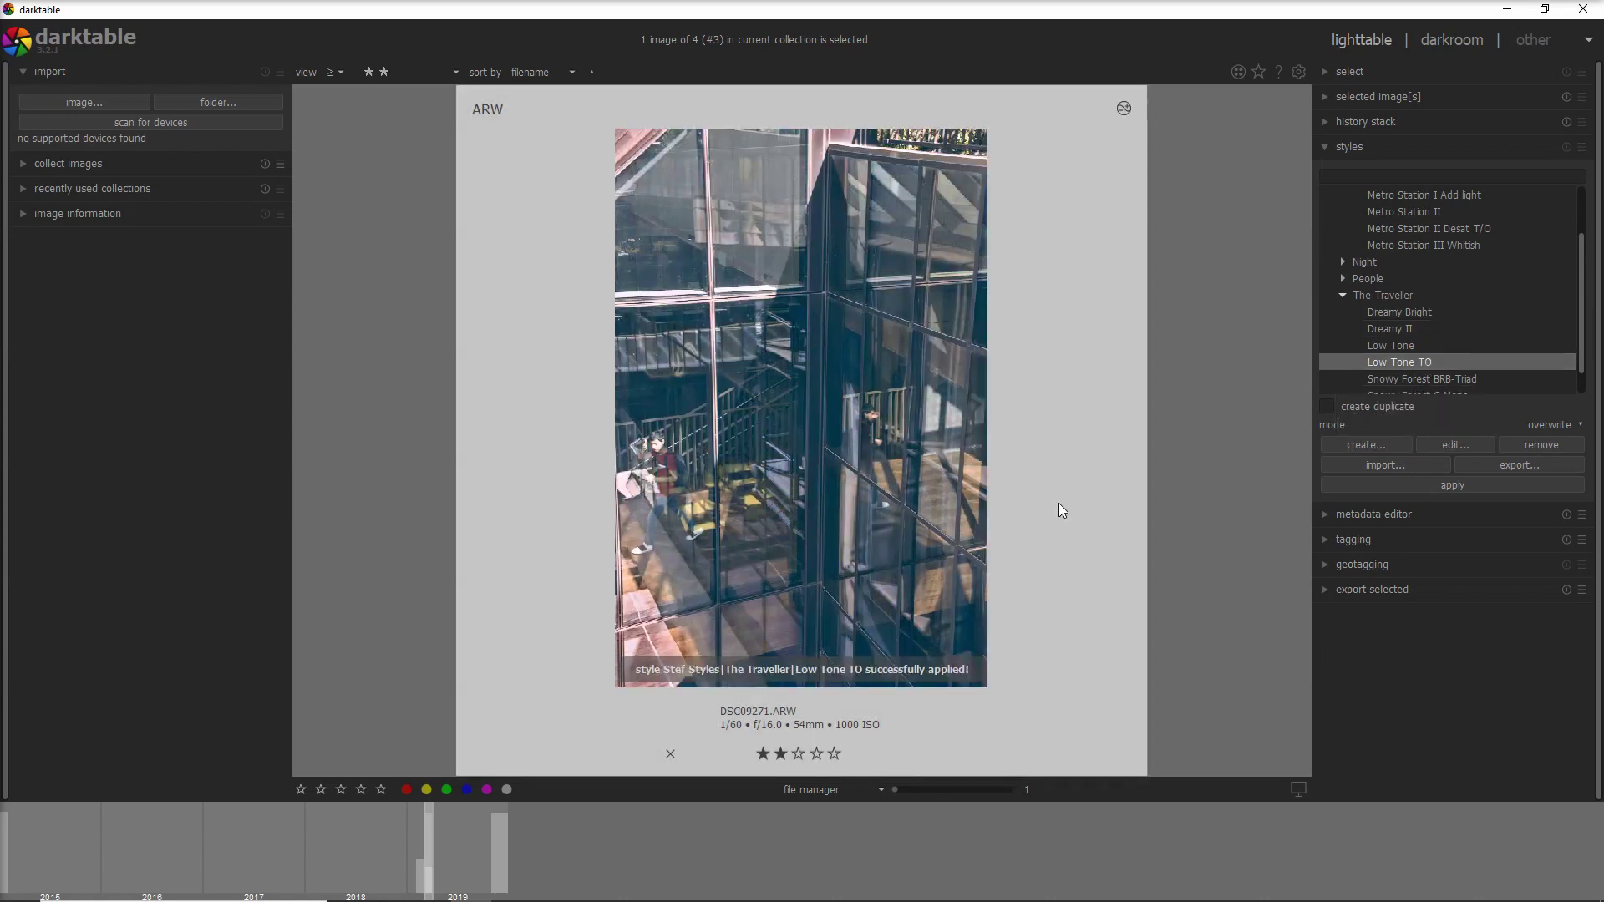
Go to DSC09307.ARW and apply the Indoor Mid Contrast style from the Black & White group to it.
scroll(1060, 500, down, 1)
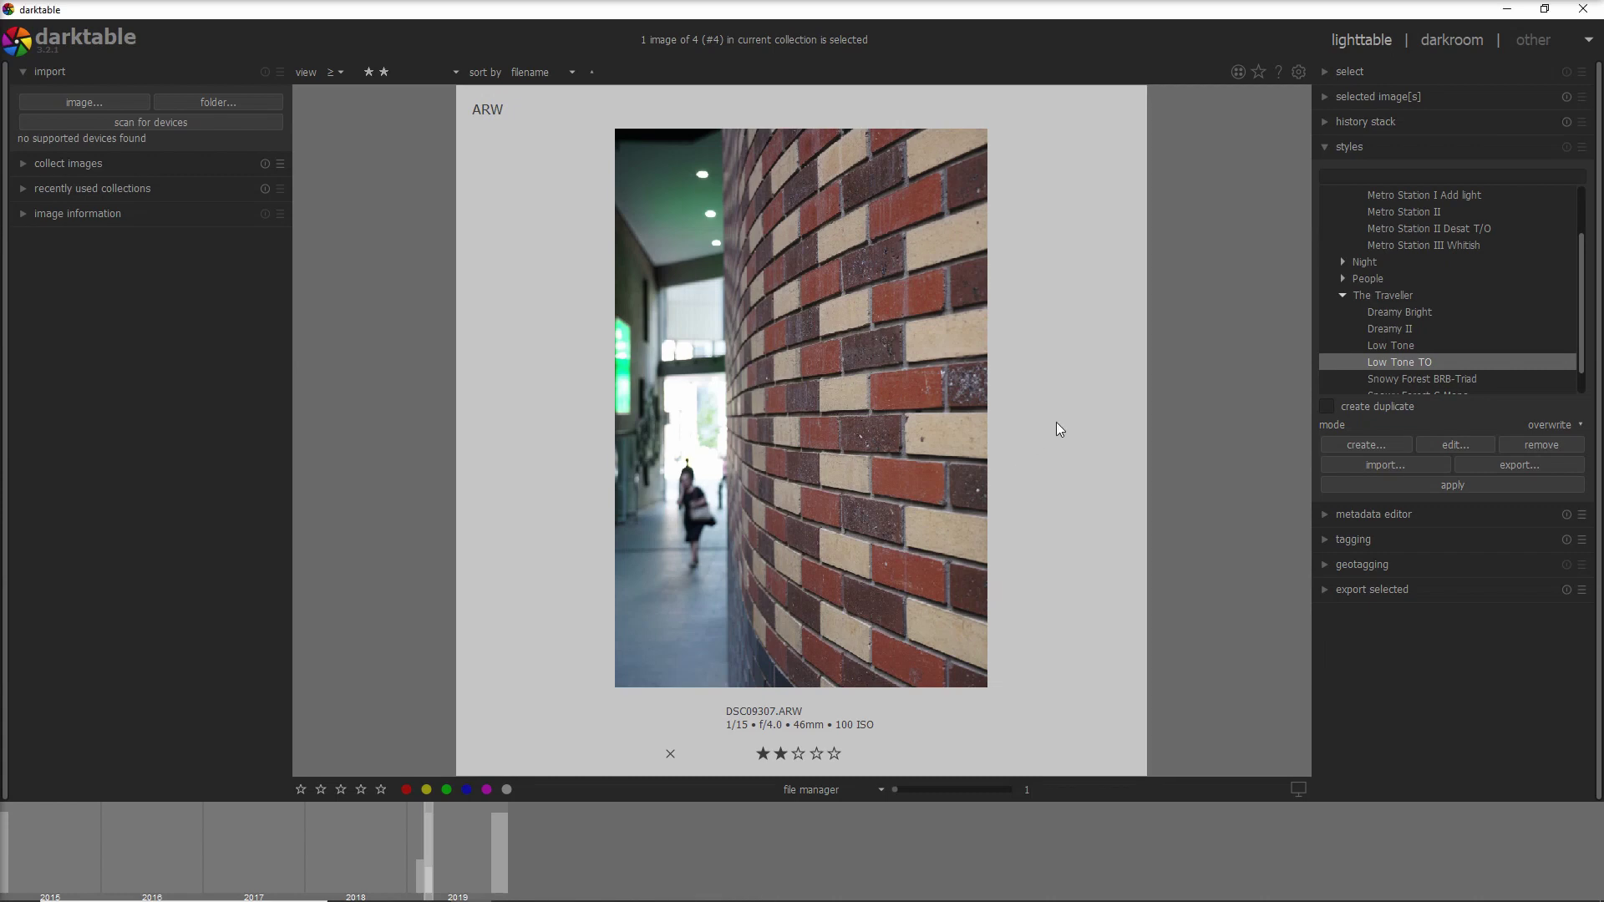
scroll(1444, 296, up, 3)
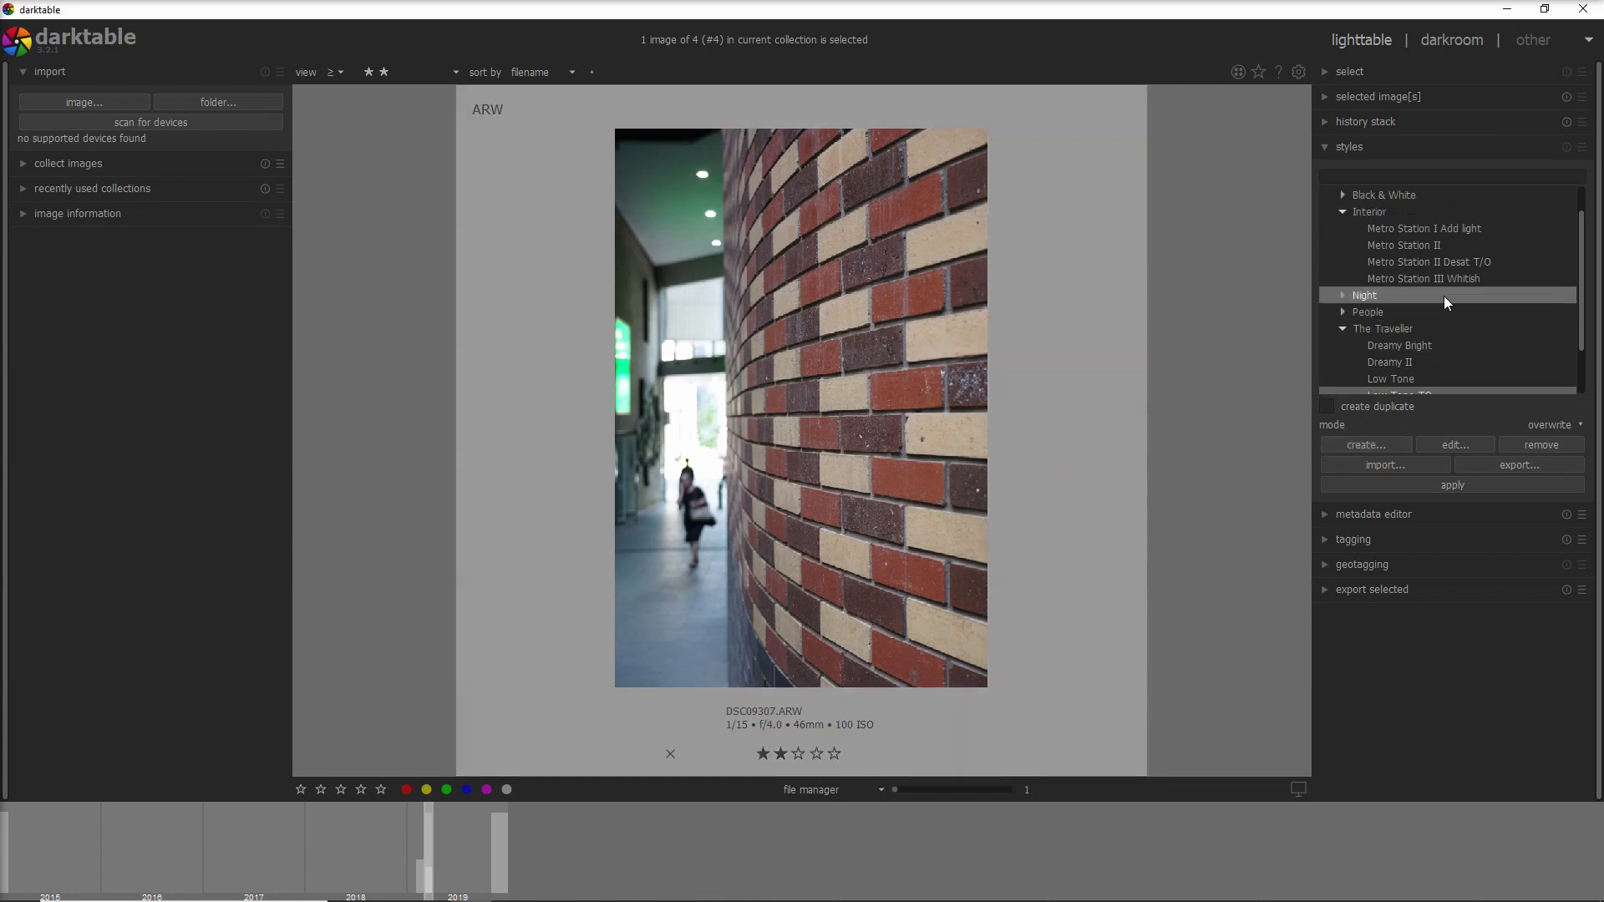
click(1339, 227)
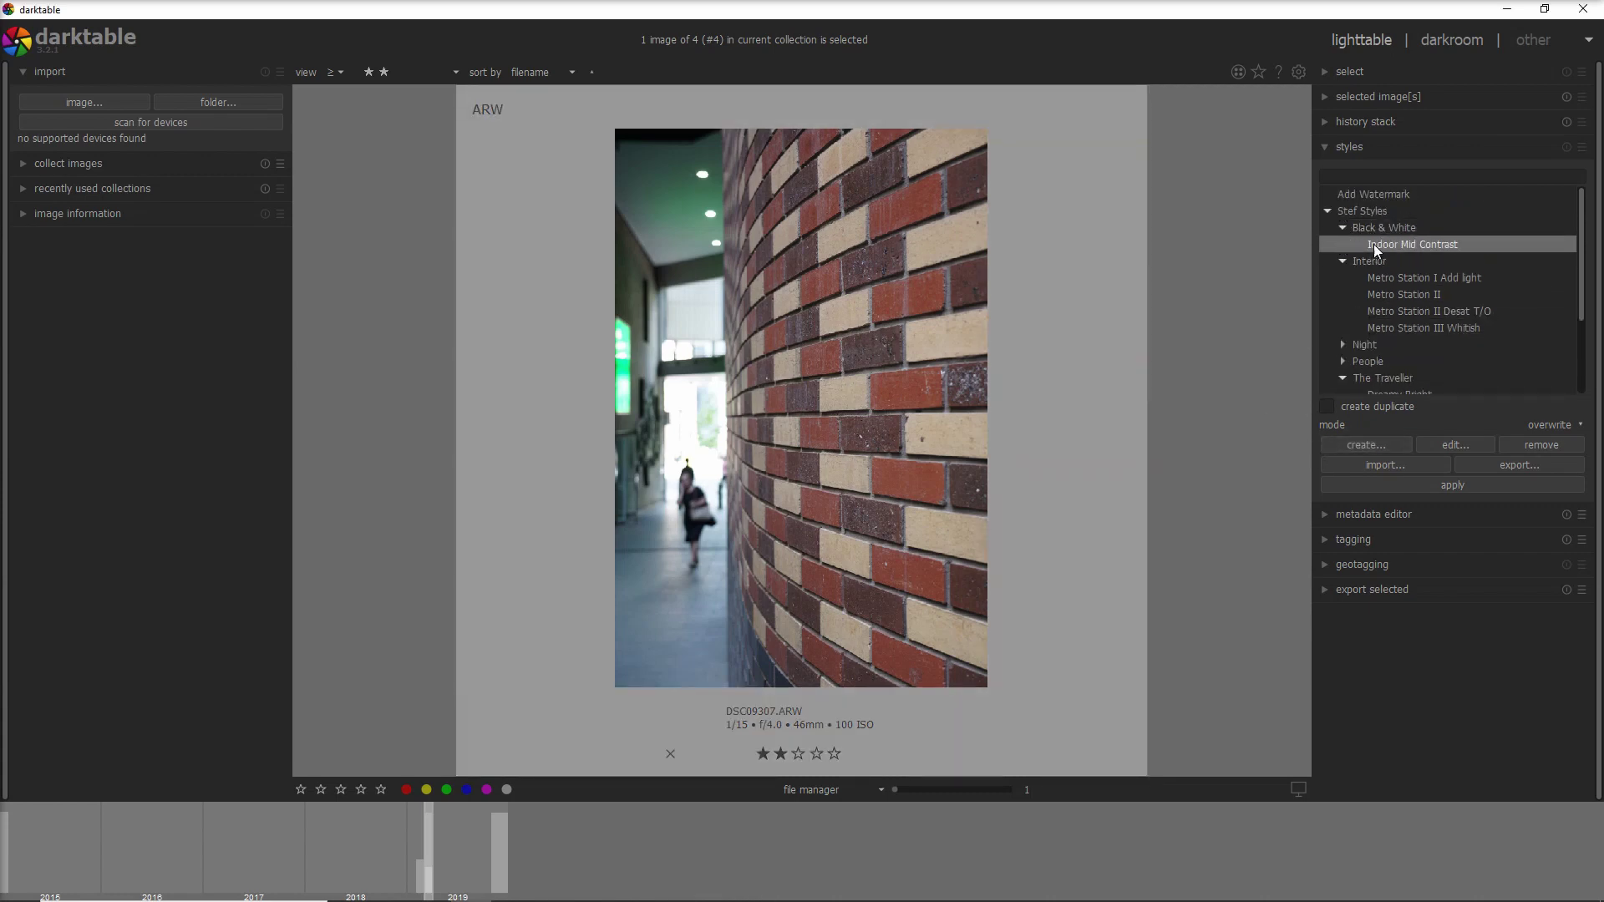
double_click(1379, 244)
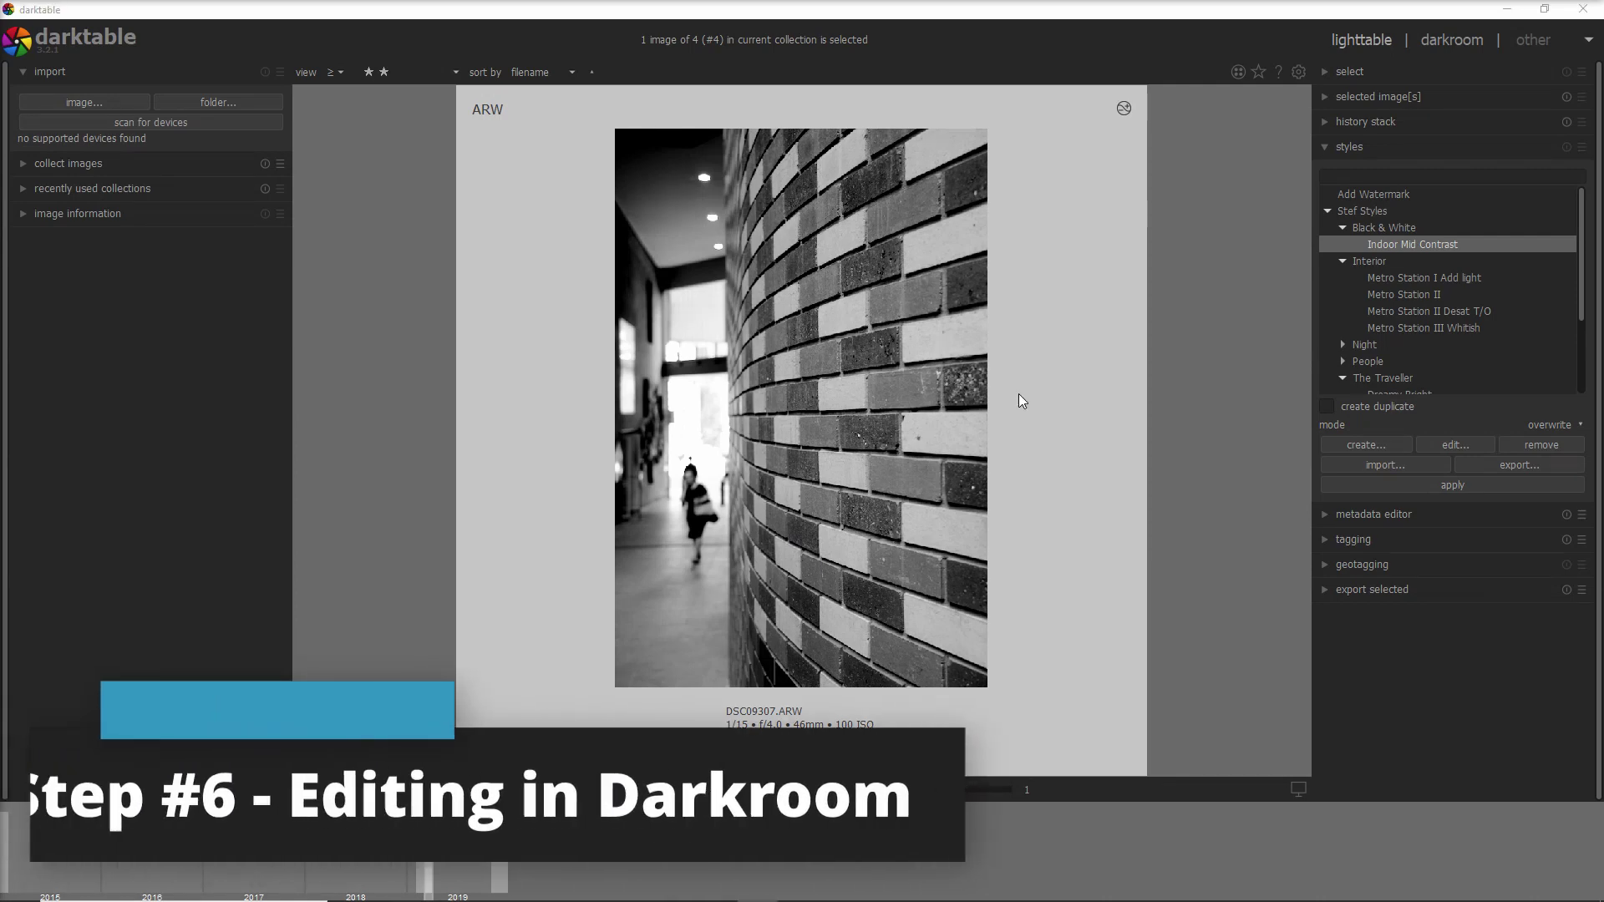
Show DSC09237.ARW in the darkroom with the basic adjustments module collapsed and only its active modules listed.
click(1436, 46)
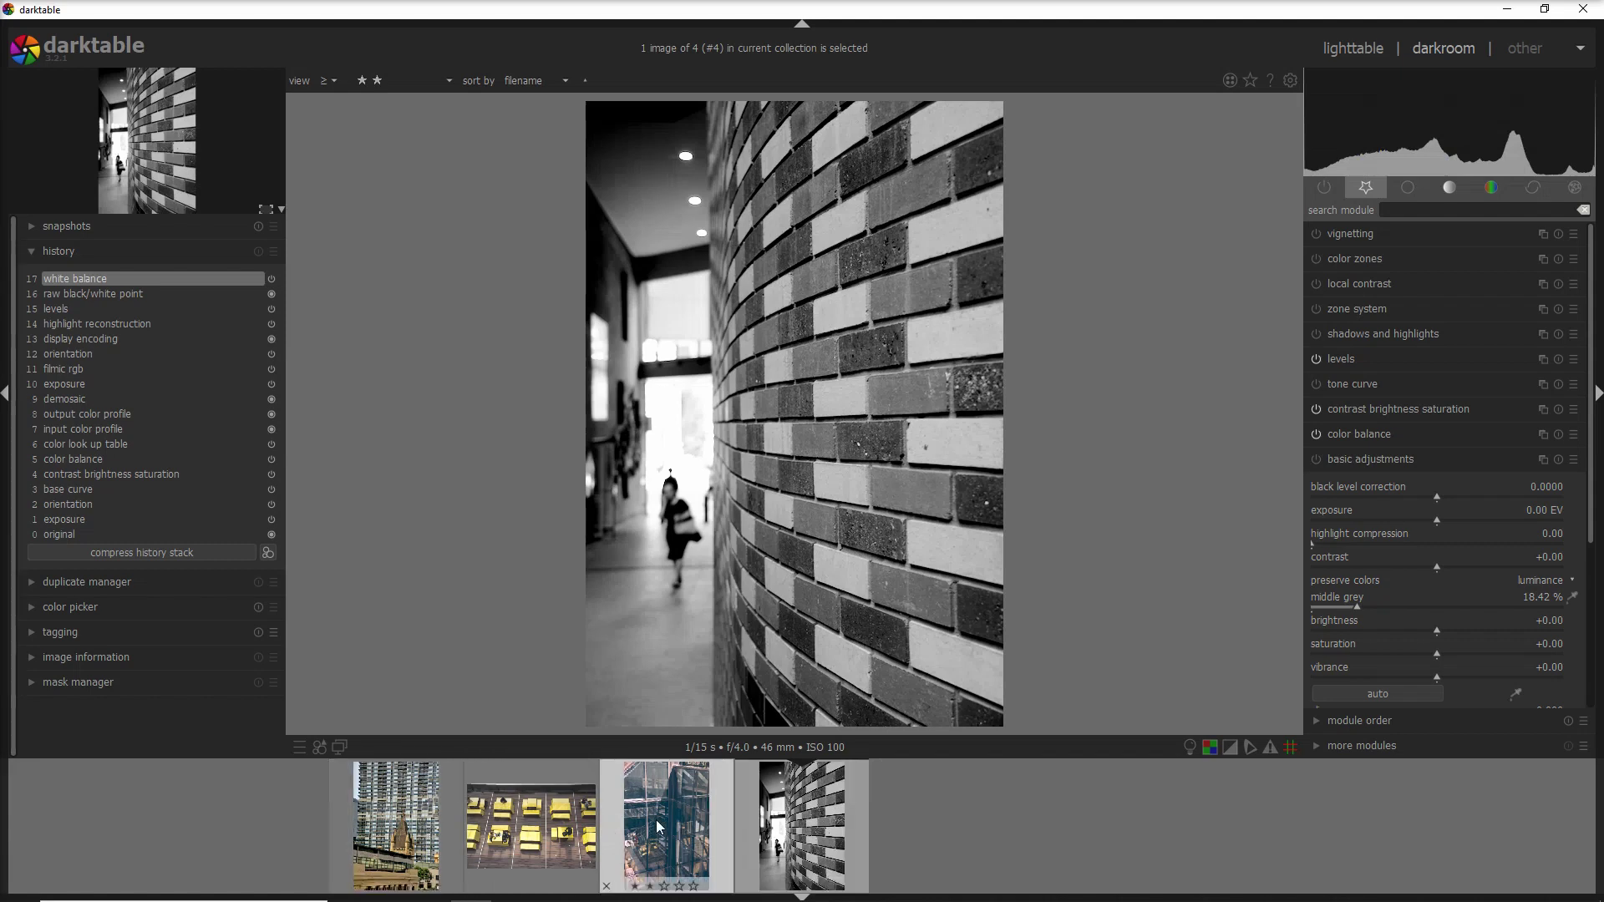
click(412, 837)
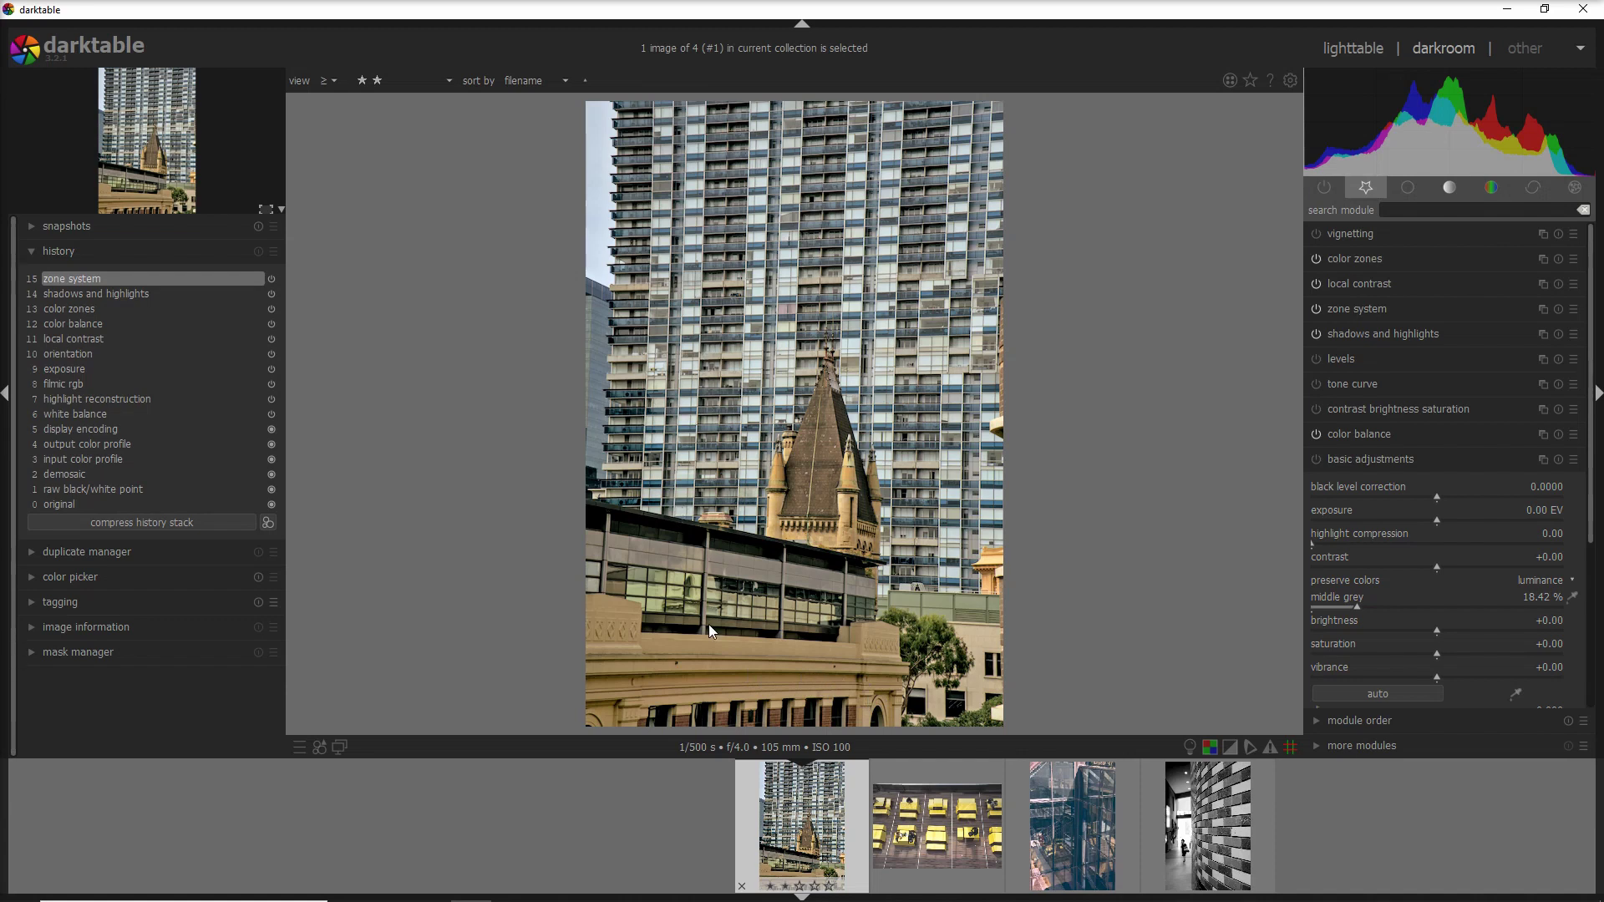
click(1428, 466)
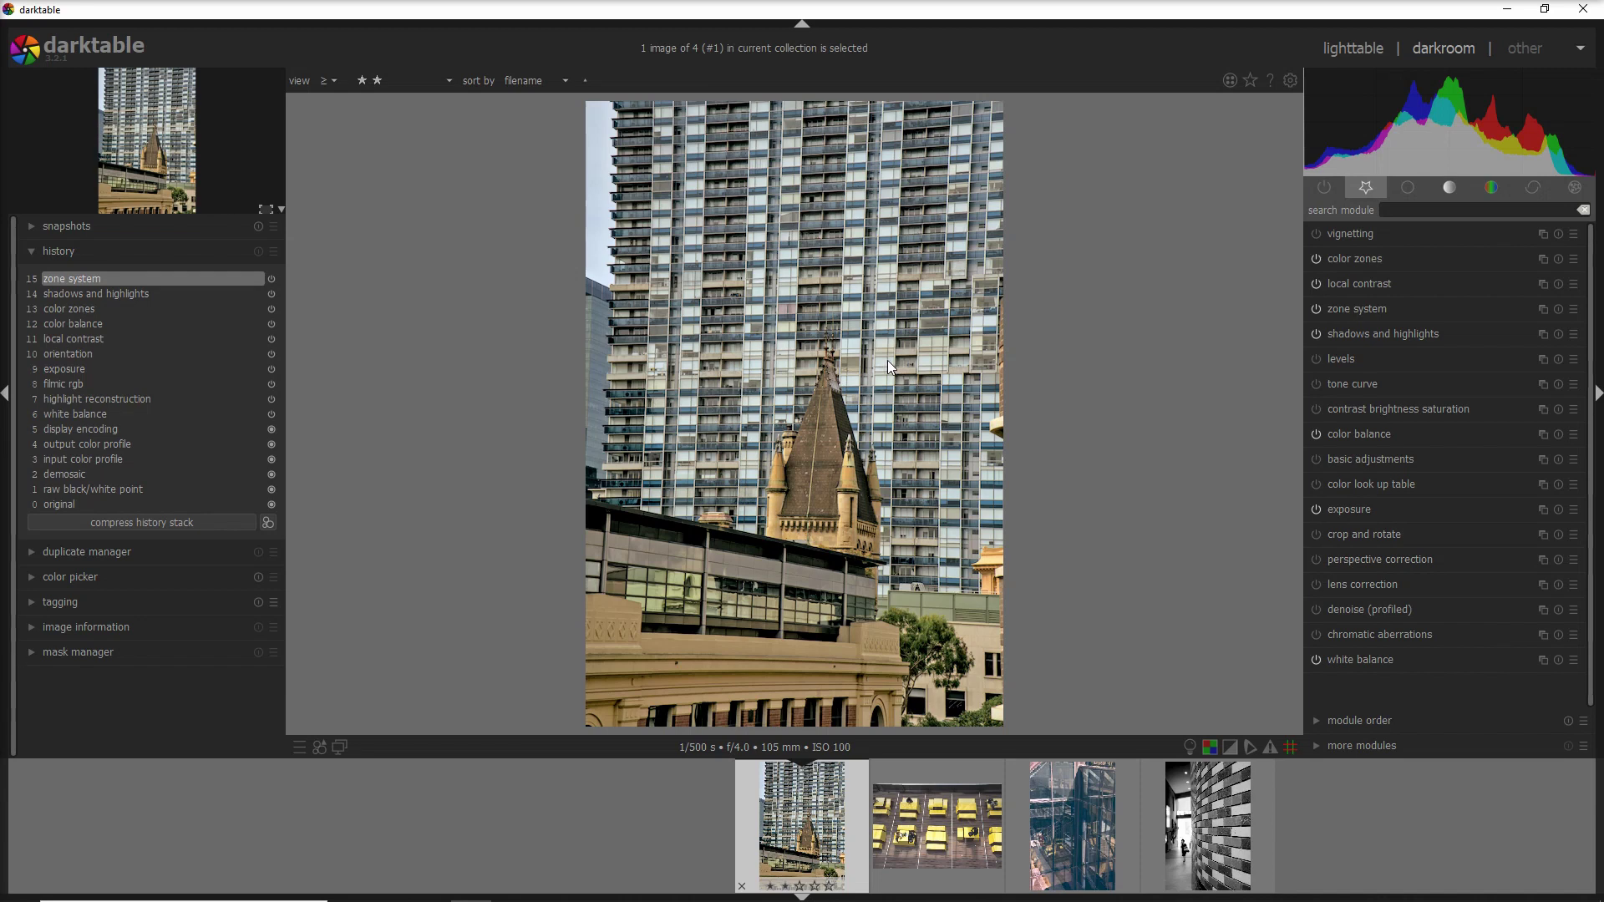
click(1323, 188)
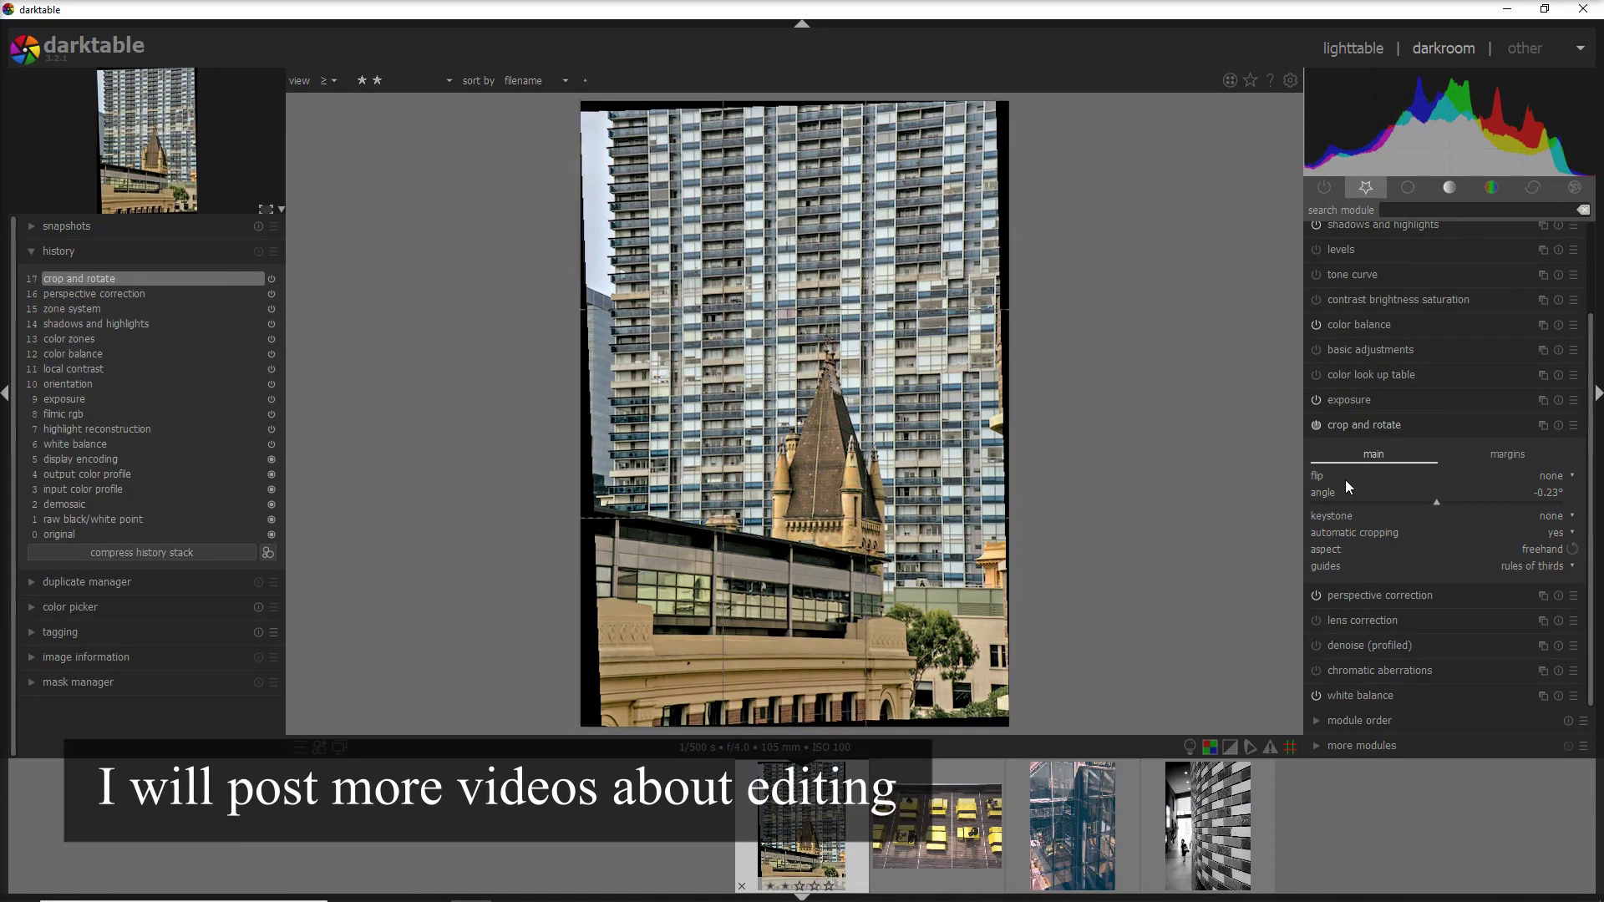
Crop all four sides of the tower photo inward to about 4504 x 6359 pixels.
drag(1007, 417, 978, 417)
drag(794, 726, 830, 660)
drag(584, 367, 643, 367)
drag(802, 103, 802, 173)
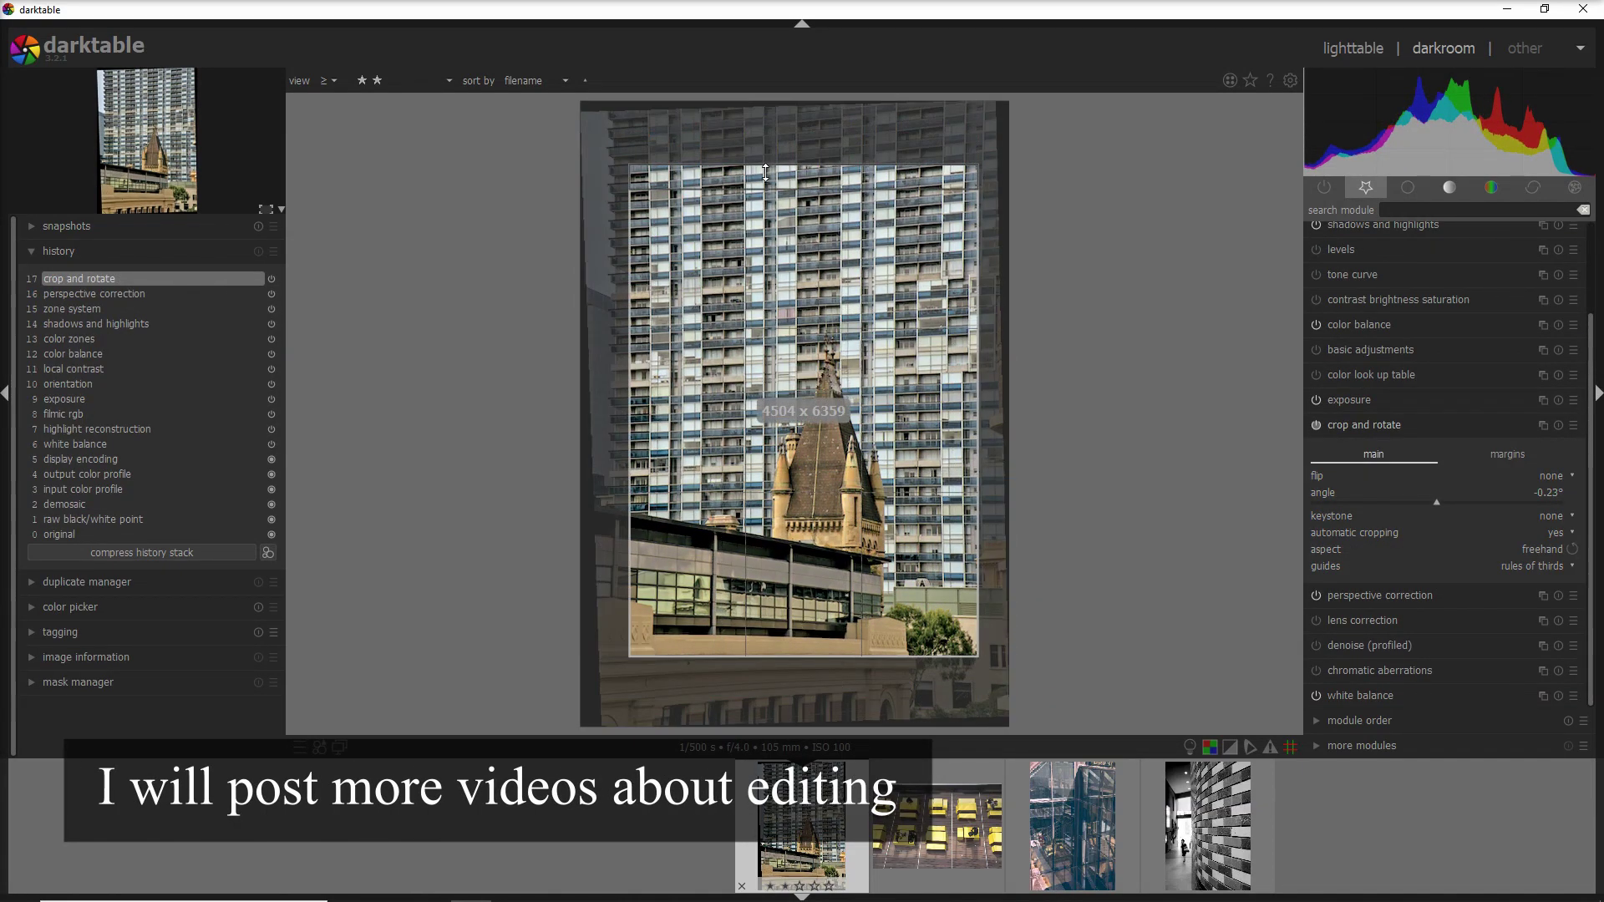
Set the shadows saturation in the color balance module to 1.09 % and collapse the module.
click(1421, 324)
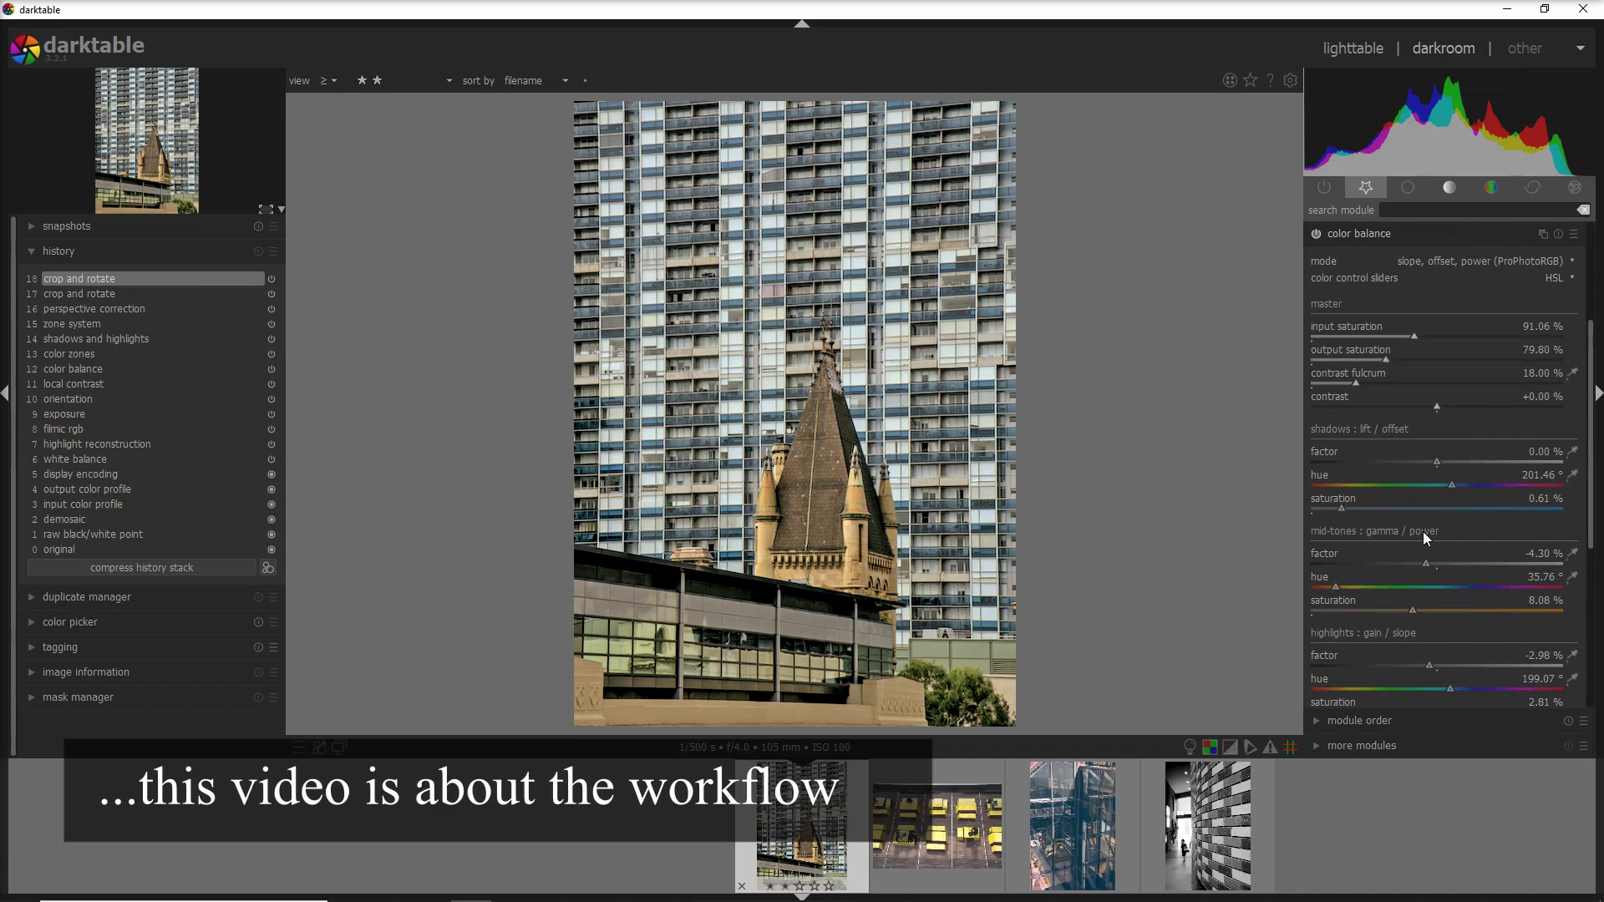
click(1367, 514)
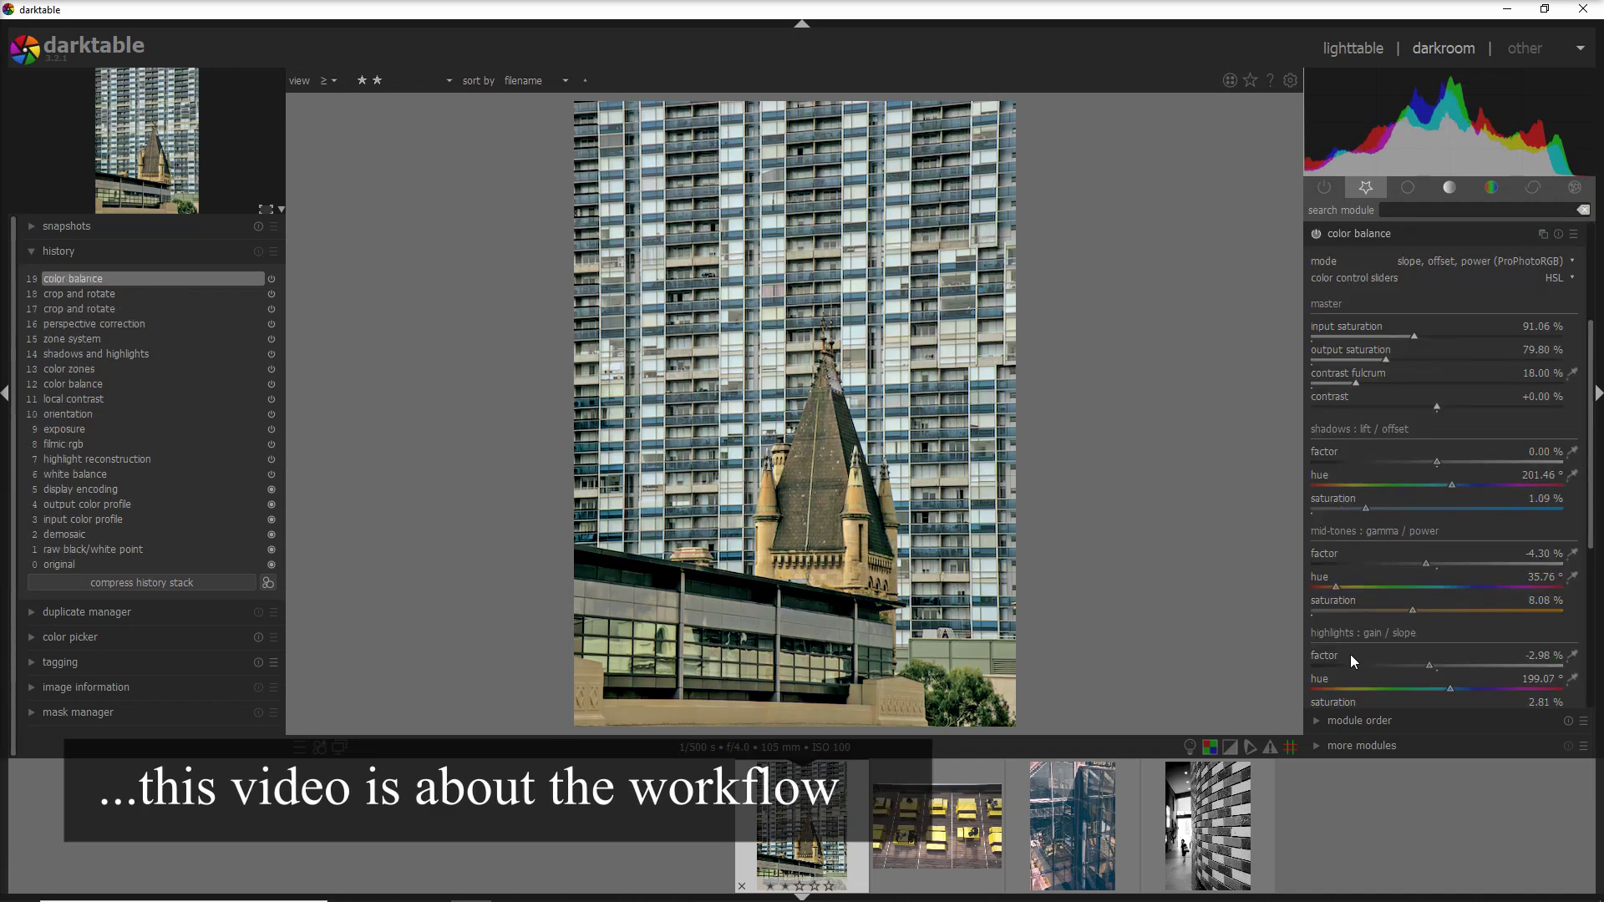
click(1359, 234)
Set the saturation in the basic adjustments module to +0.03 and collapse the module.
click(1421, 458)
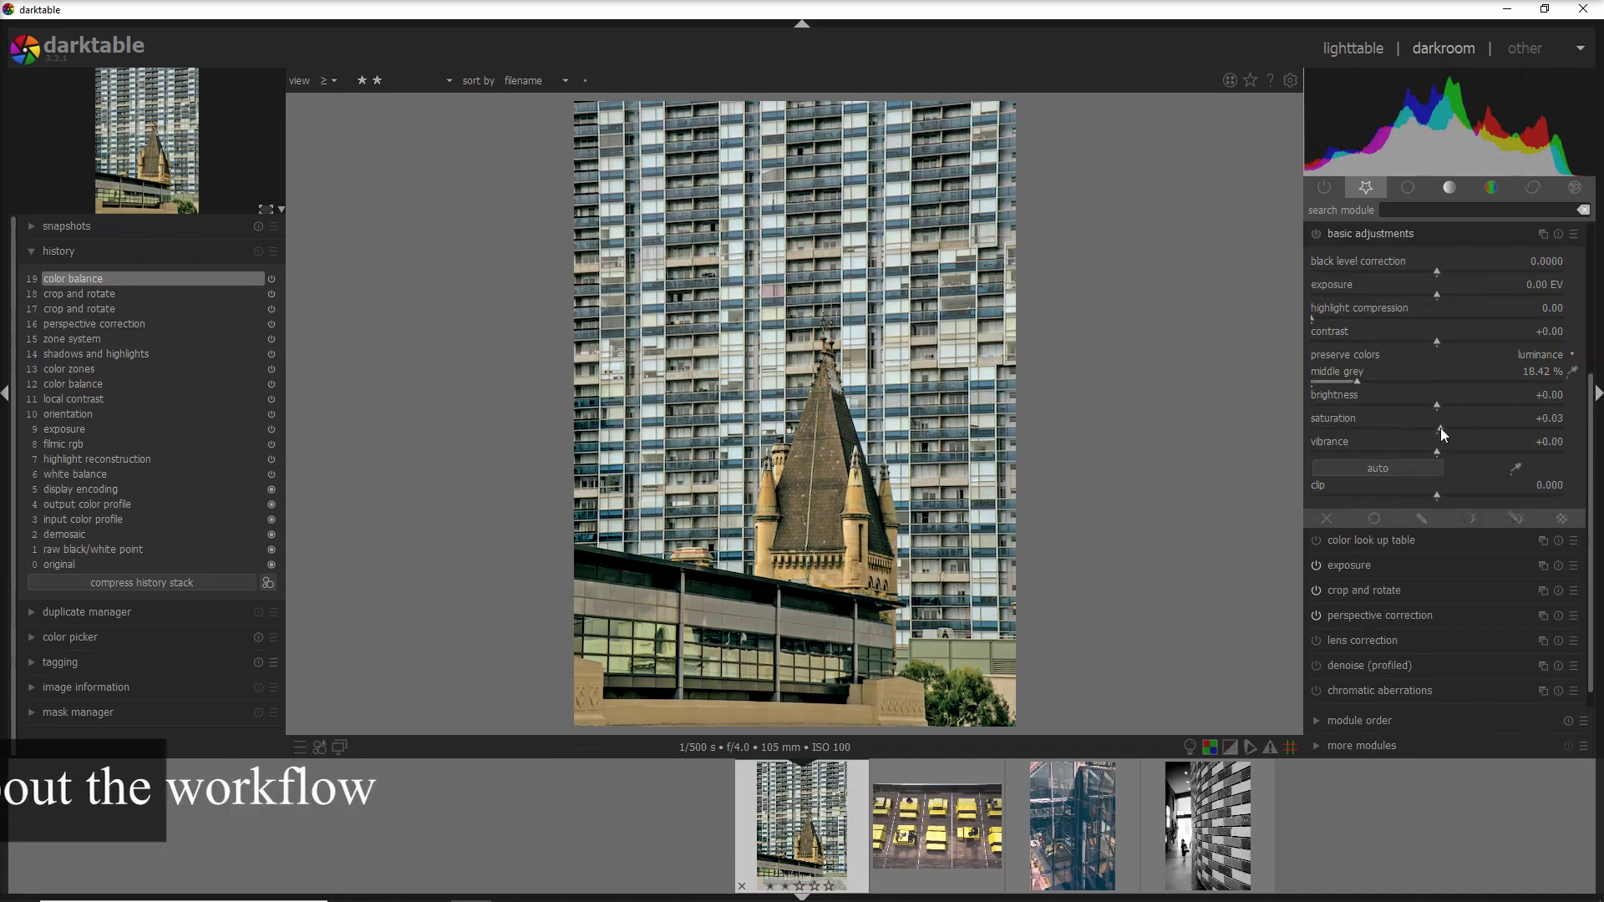
click(1440, 428)
click(1450, 234)
Set the detail in the local contrast module to 185% and compress the photo's history stack.
click(1396, 284)
click(1404, 288)
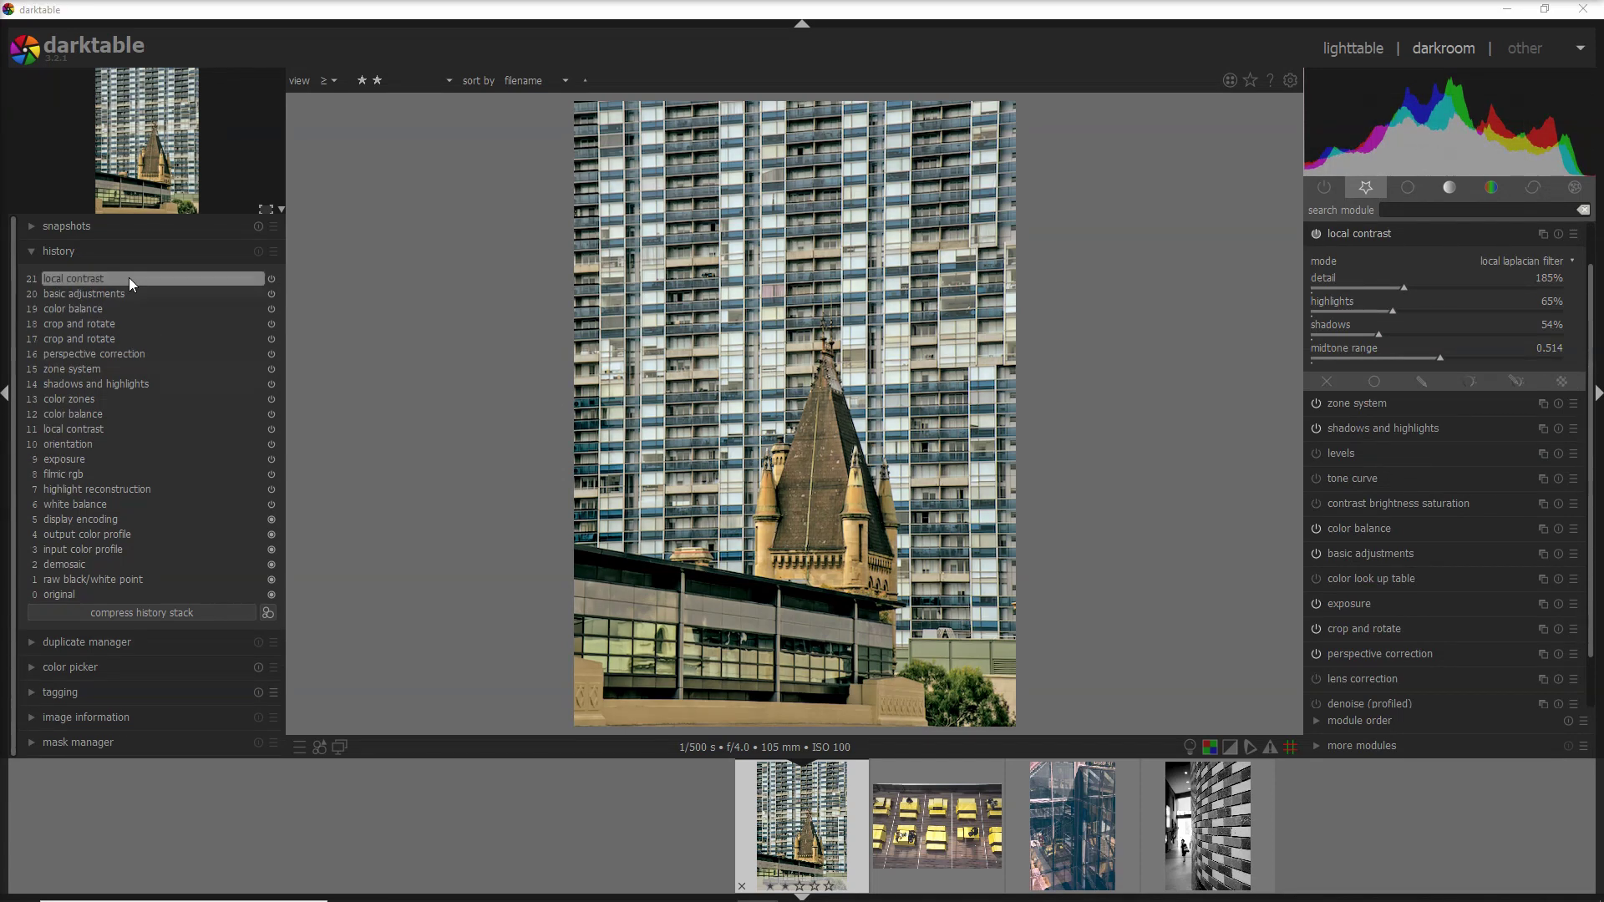
click(179, 614)
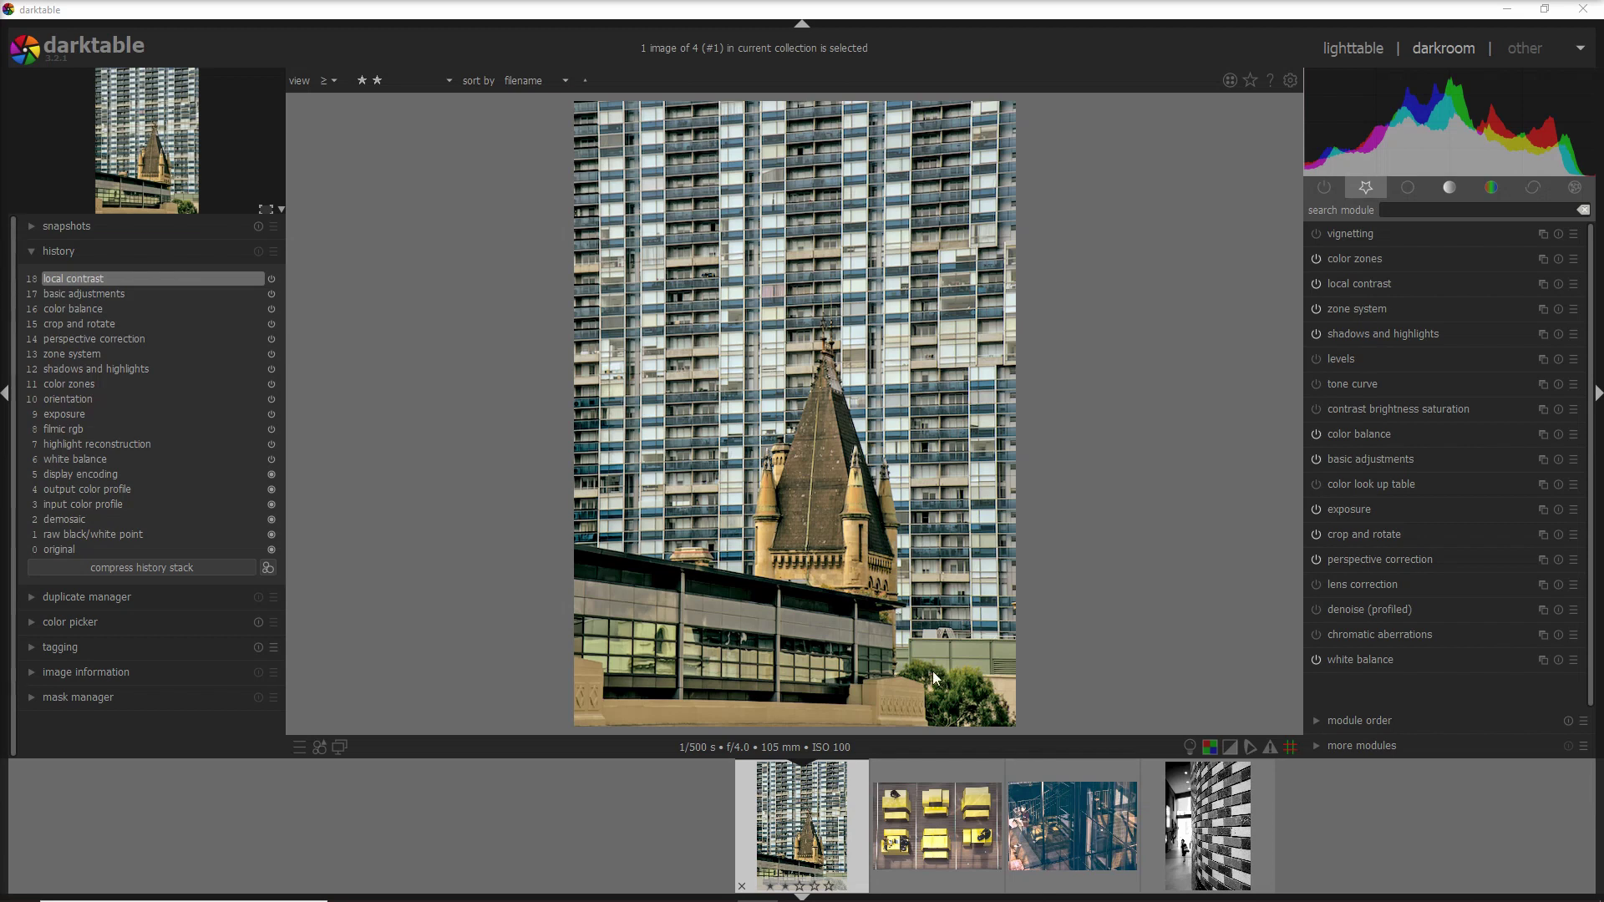
Compare the edited tower photo with its original, the fourth snapshot, moving the split line toward the photo's left side.
click(31, 228)
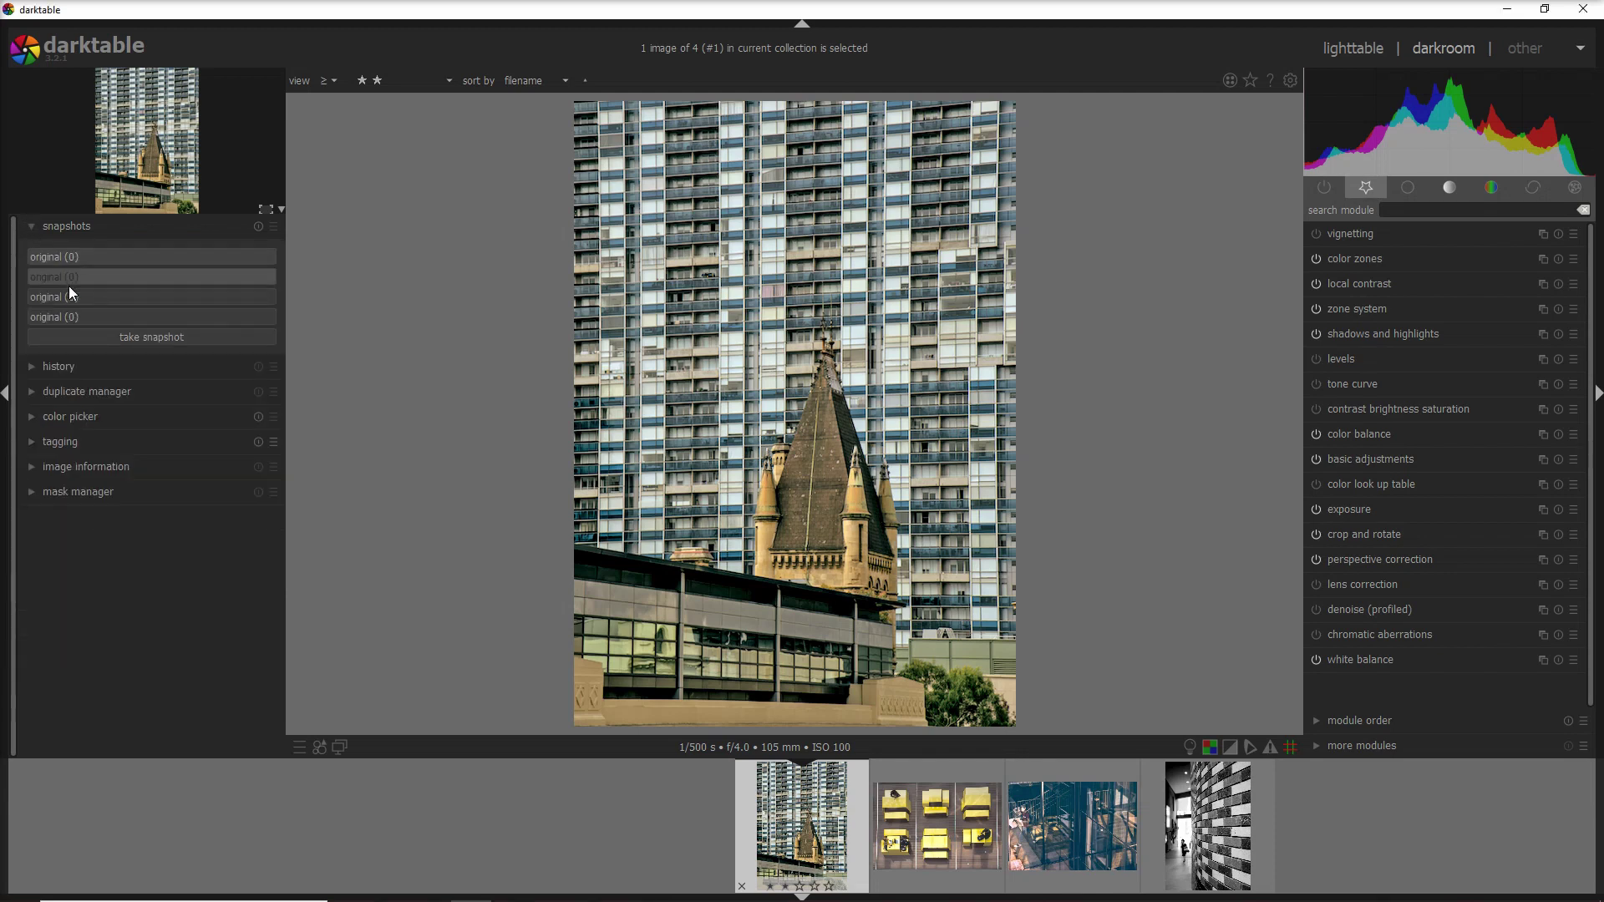
click(77, 314)
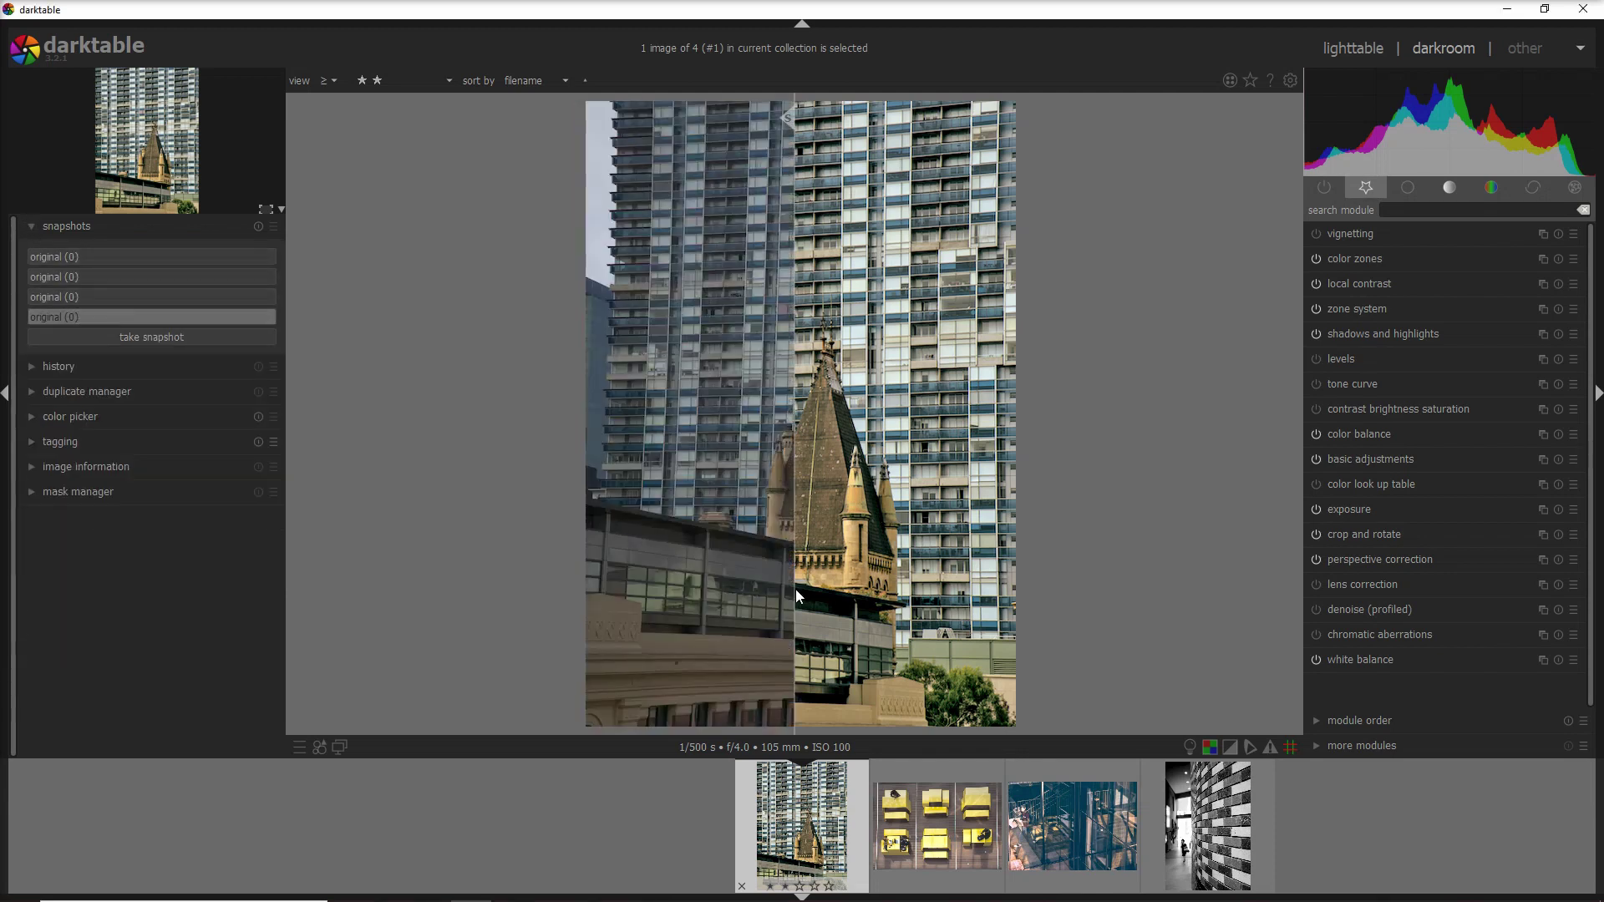
drag(796, 590, 705, 580)
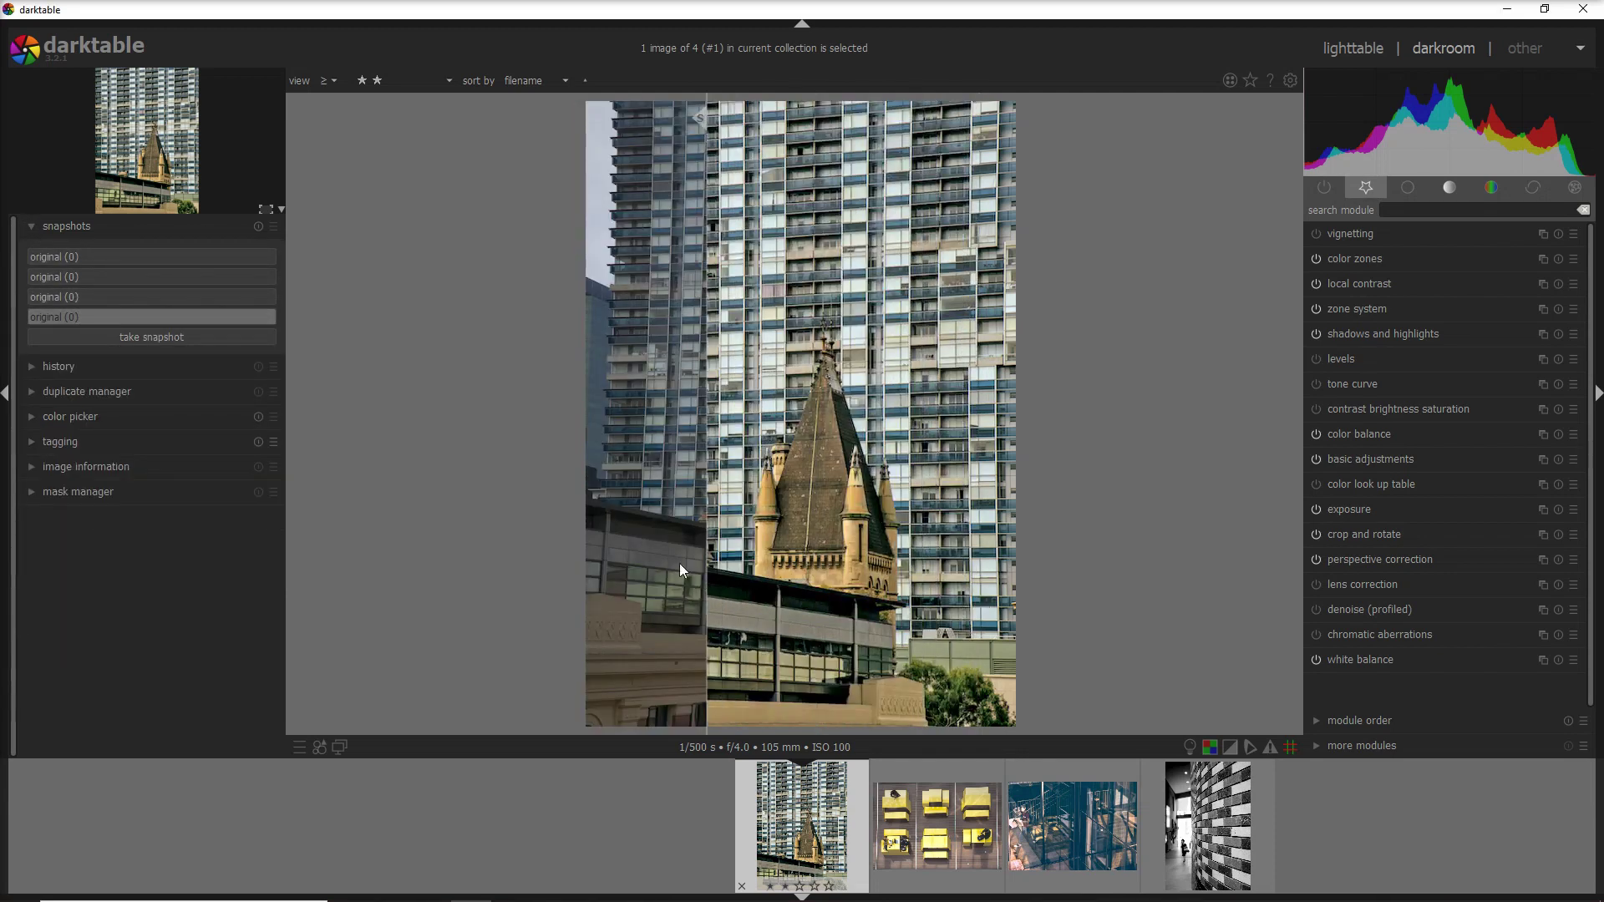
Open DSC09243.ARW and compare it with its original, the third snapshot, moving the split line near the photo's left edge.
click(964, 826)
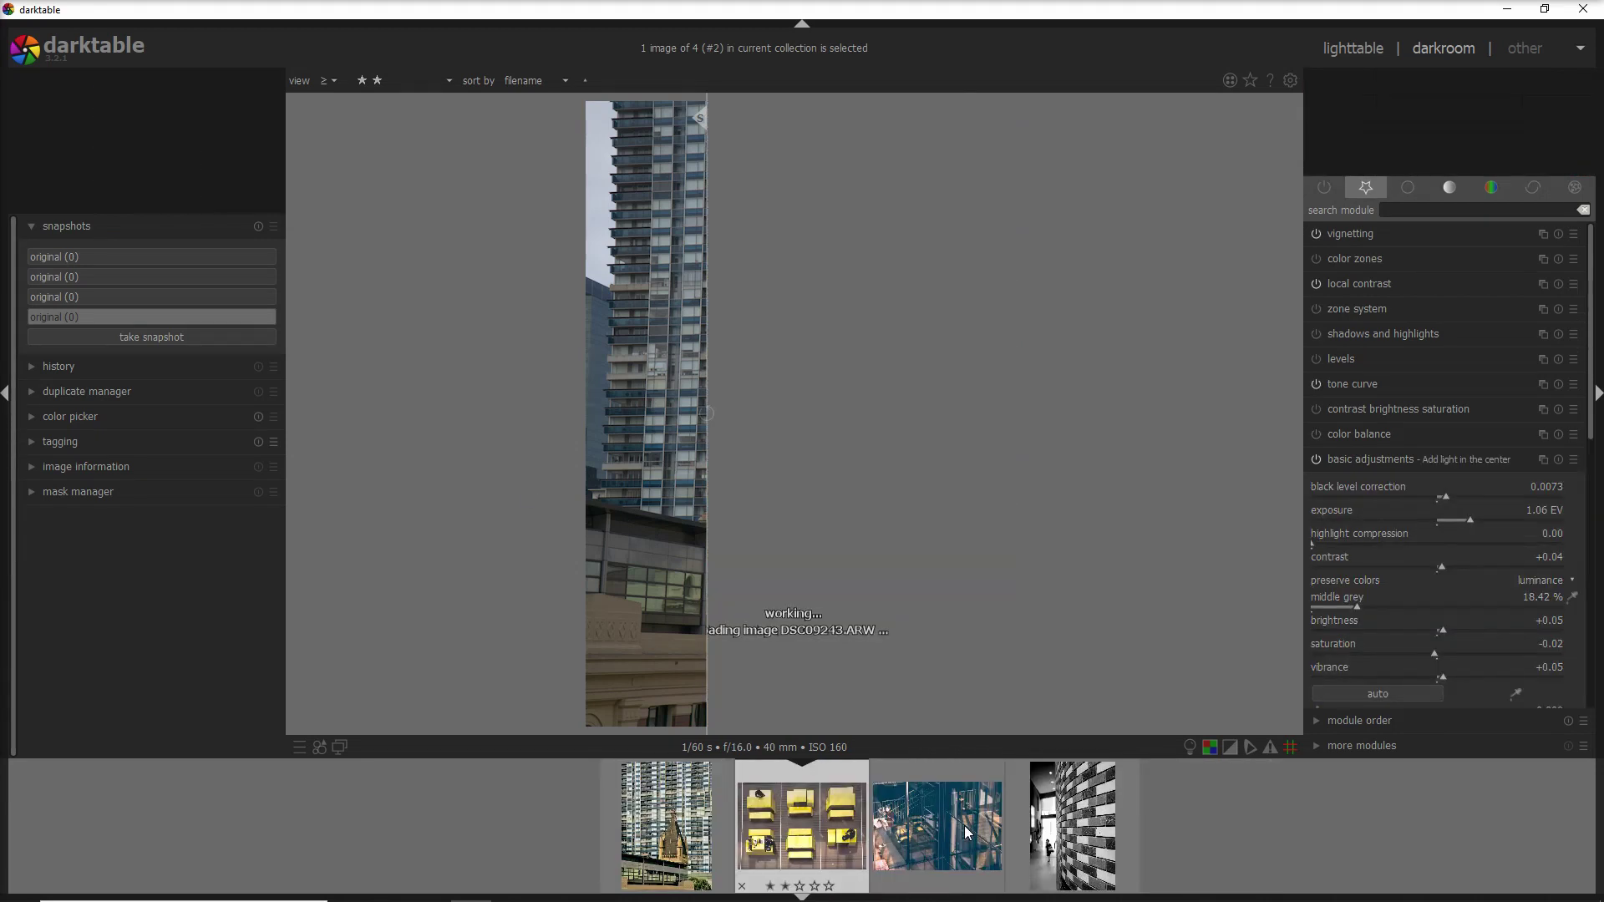
click(198, 298)
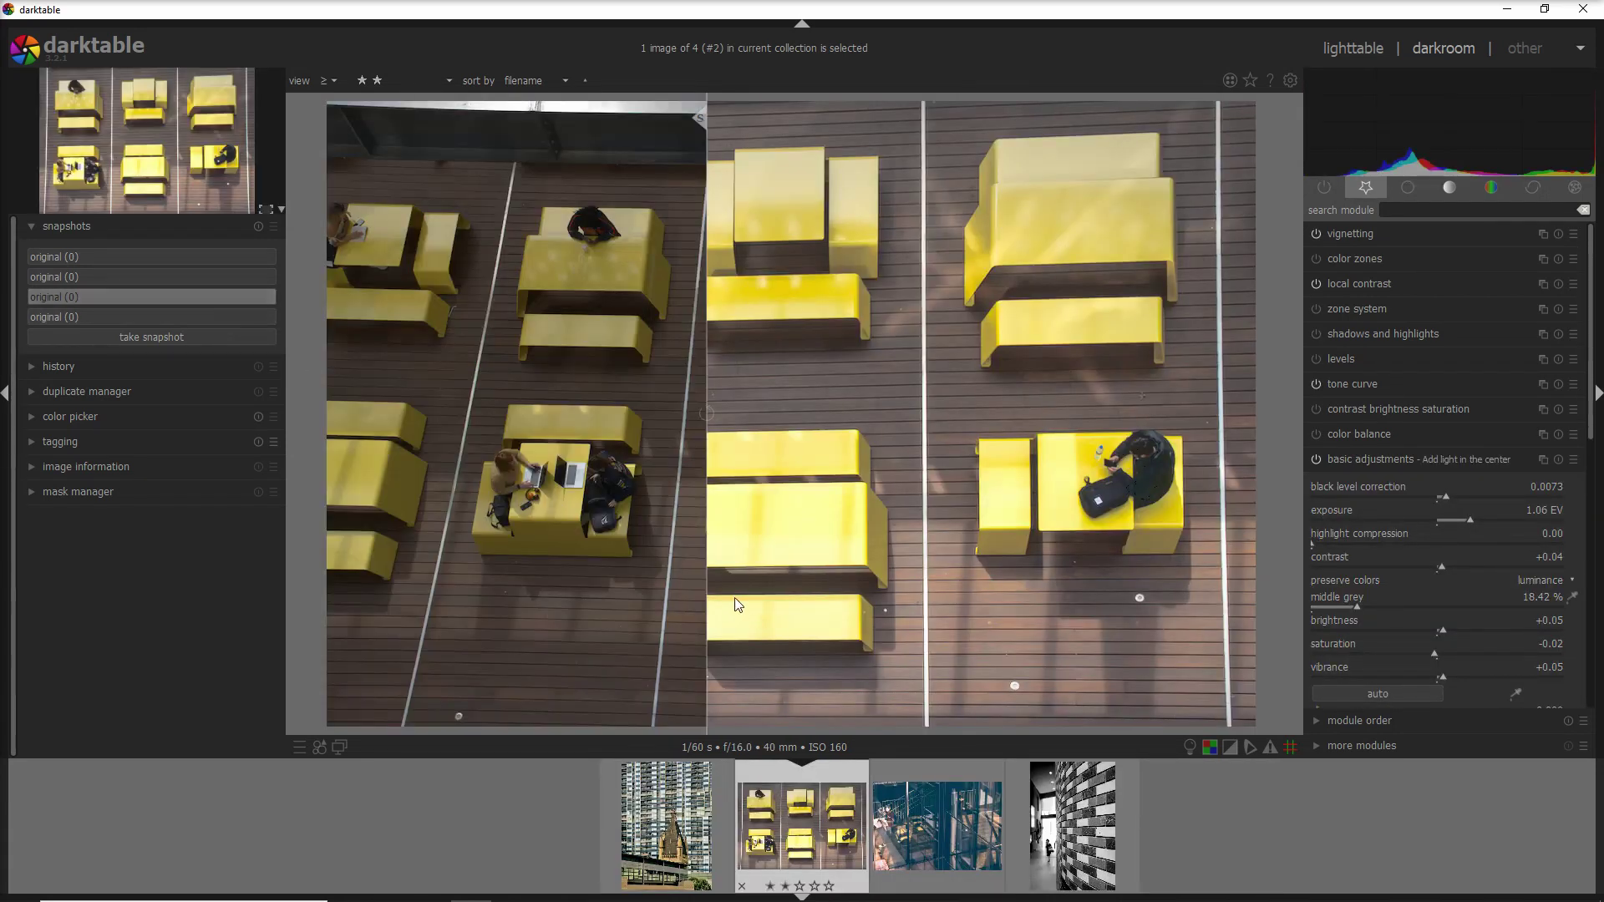
drag(707, 590, 384, 599)
Open DSC09271.ARW and compare it with its original, the second snapshot, moving the split line slightly into the photo.
click(936, 844)
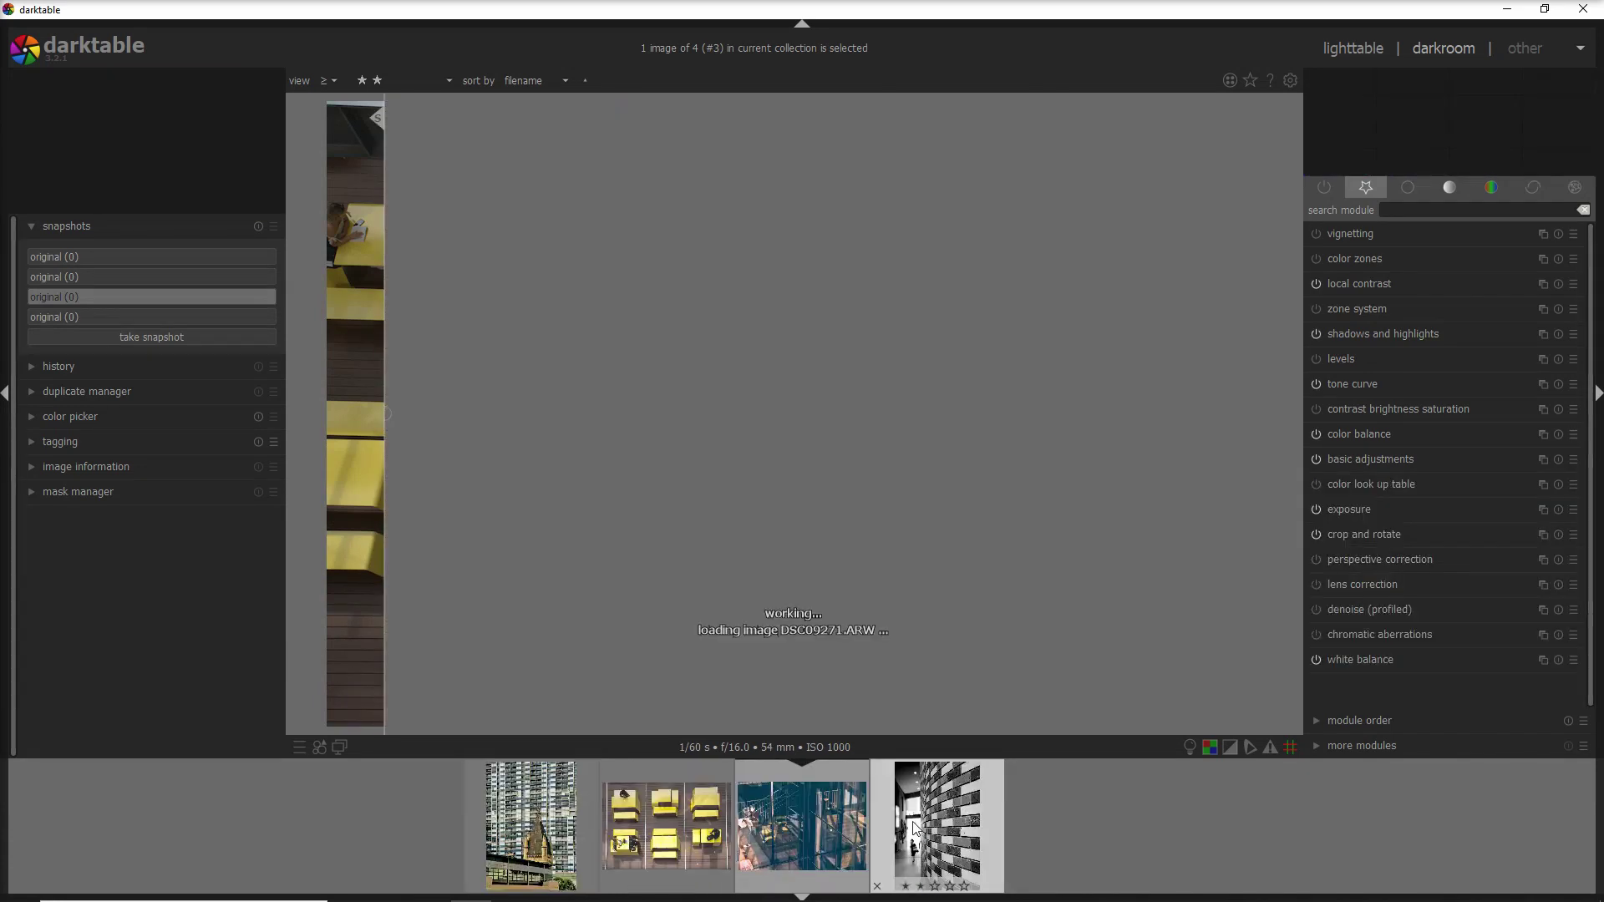
click(98, 278)
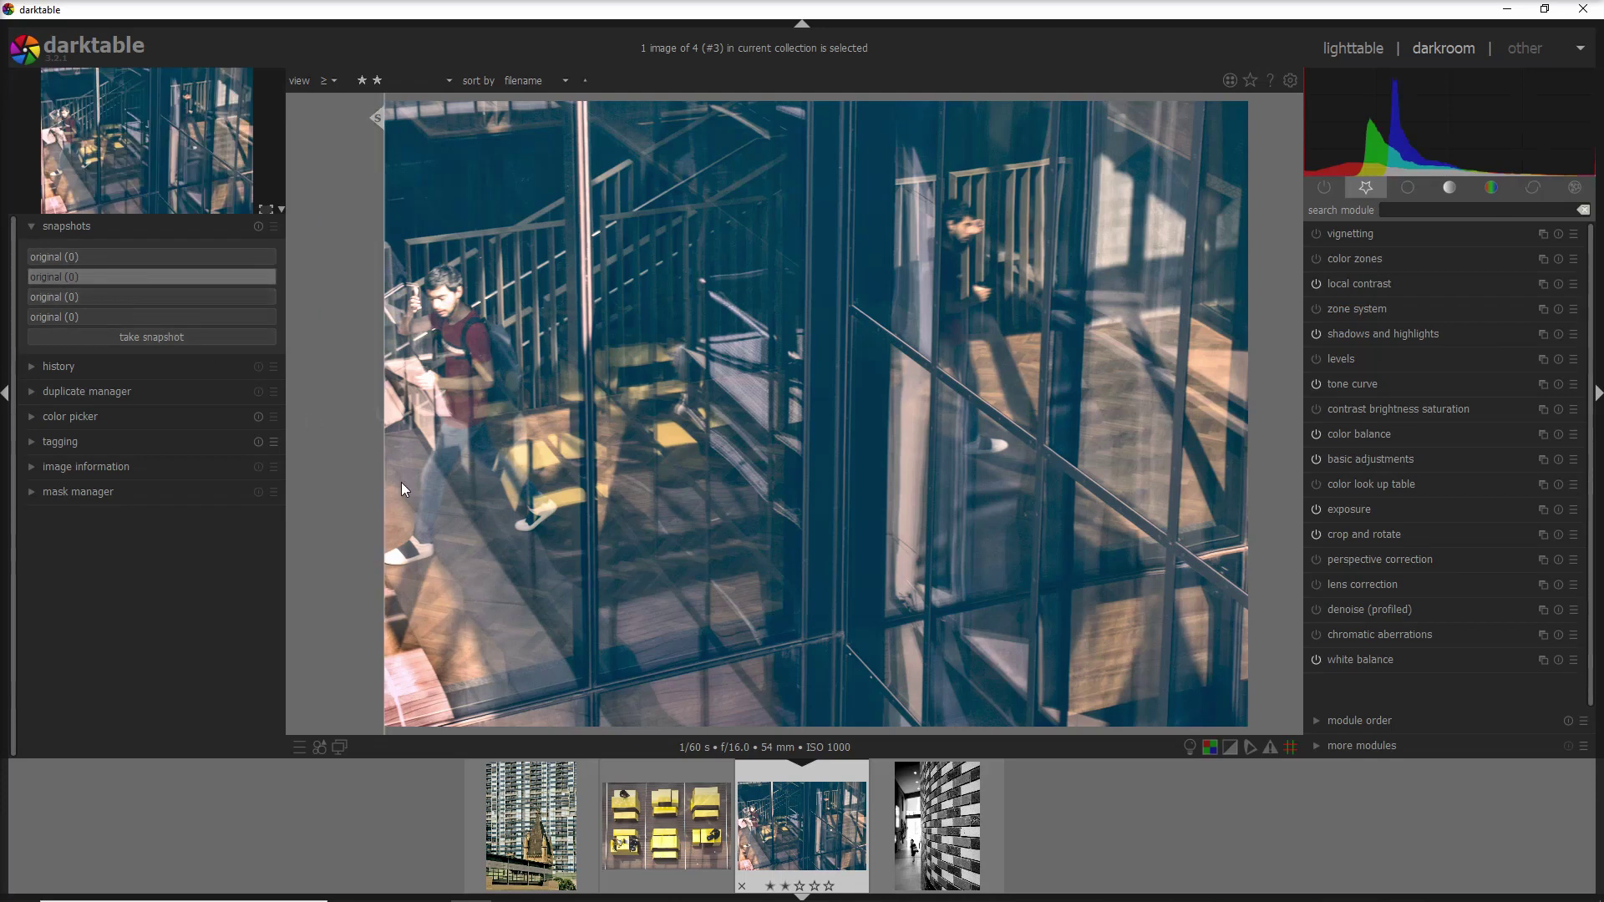
drag(384, 512, 447, 577)
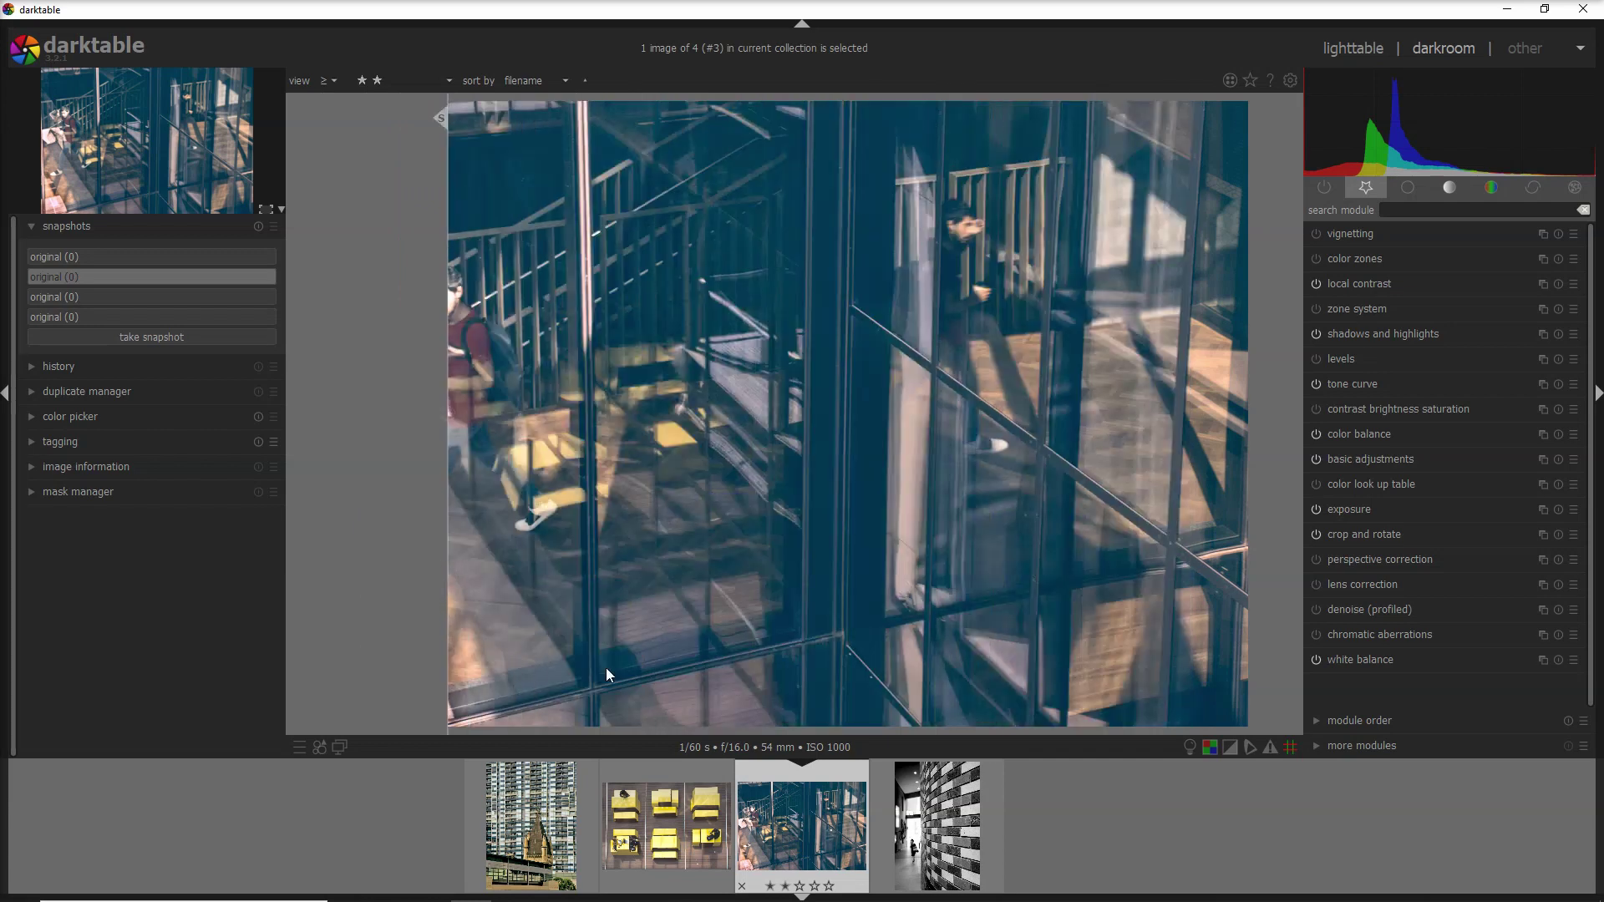
Open DSC09307.ARW and compare it with its original, the first snapshot, moving the split line onto the photo's left part.
click(899, 823)
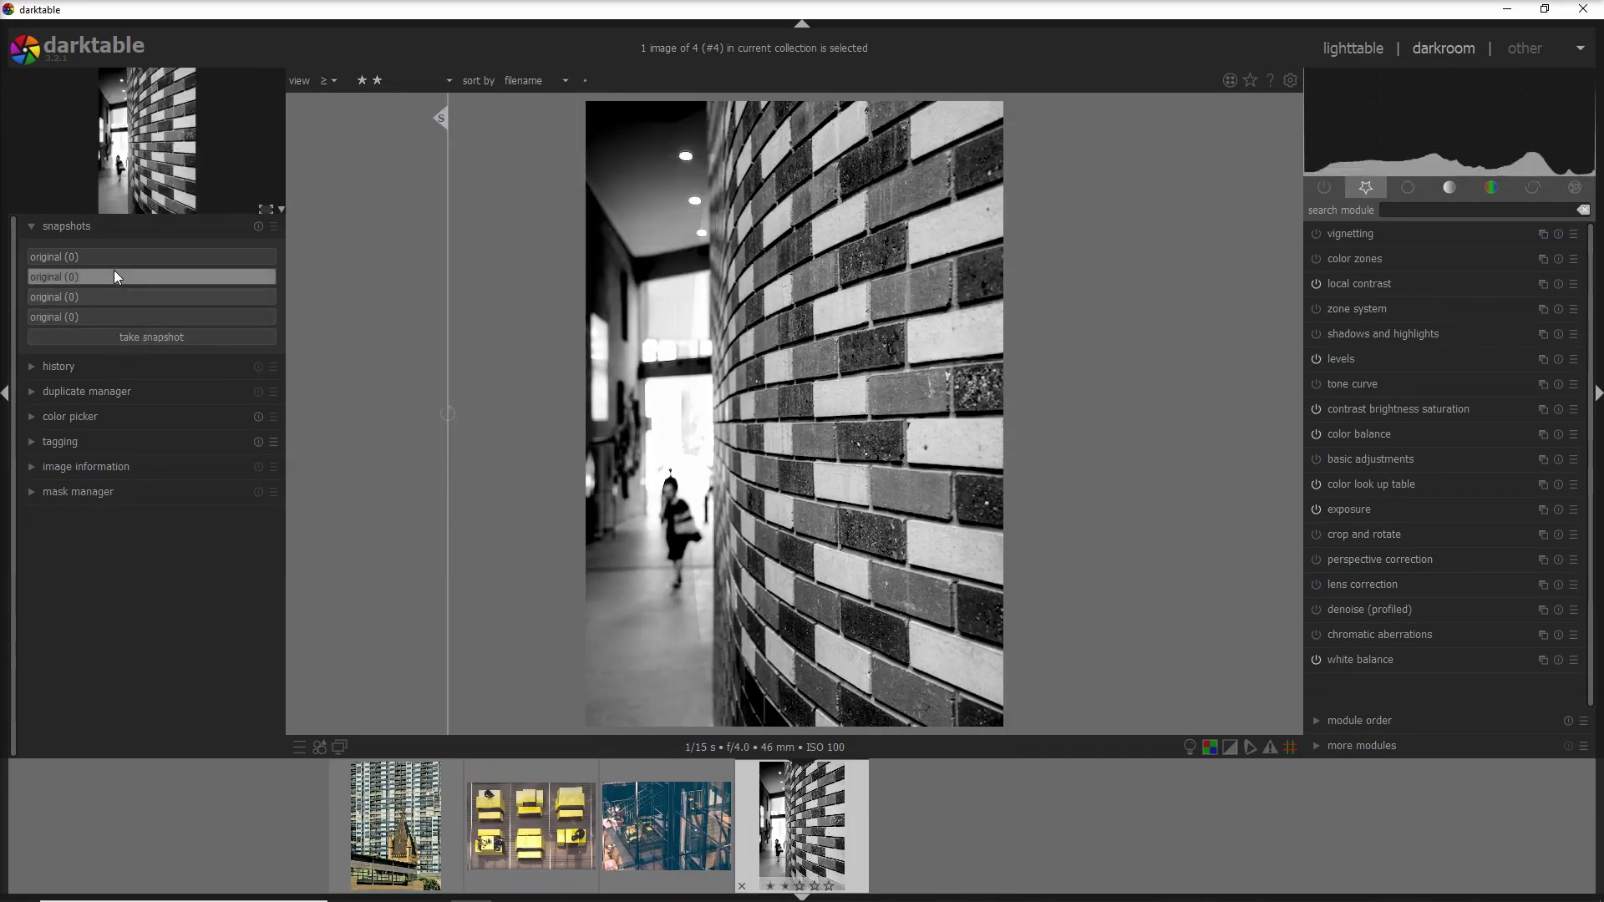
click(114, 260)
drag(459, 569, 655, 610)
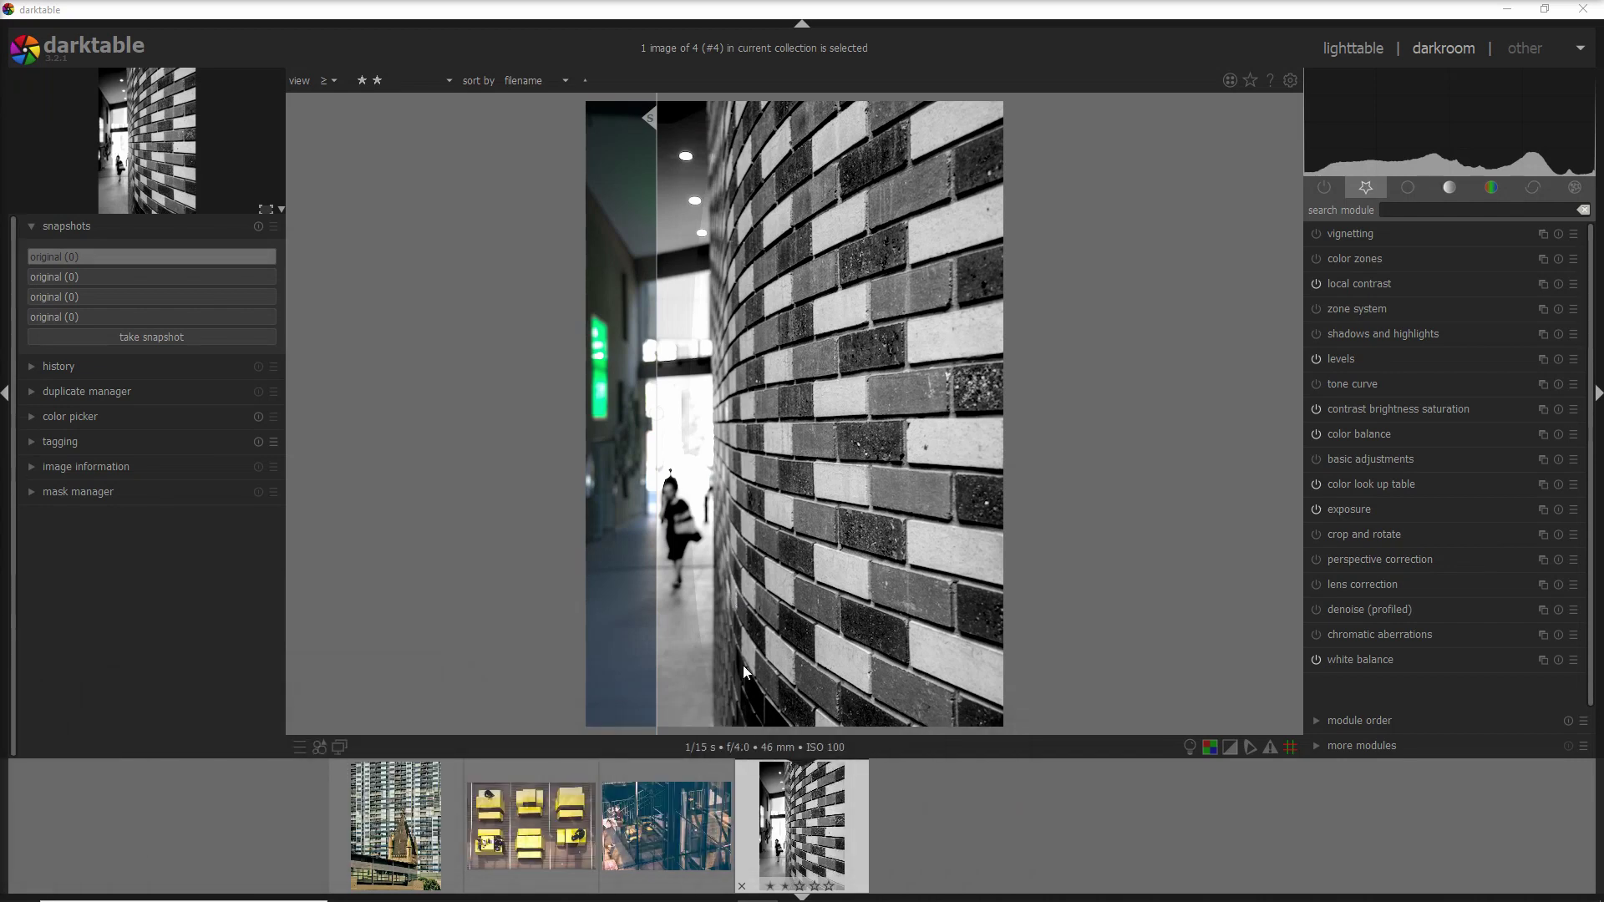
Reopen DSC09237.ARW and give DSC09271.ARW a blue and DSC09243.ARW a green color label in the filmstrip.
click(416, 821)
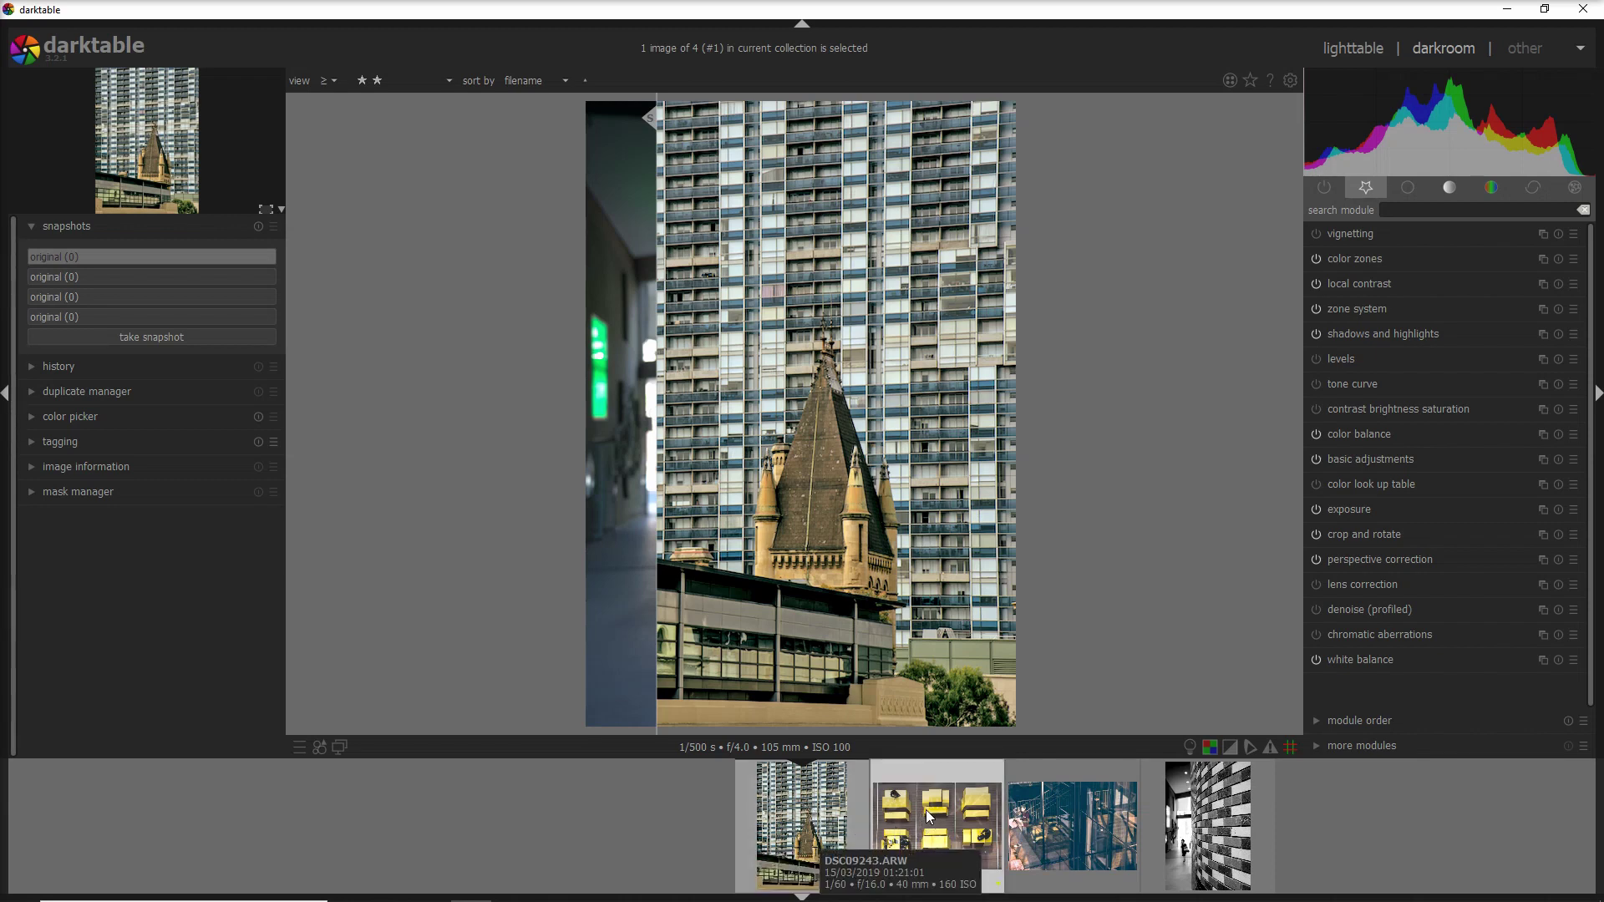
mouse_move(926, 812)
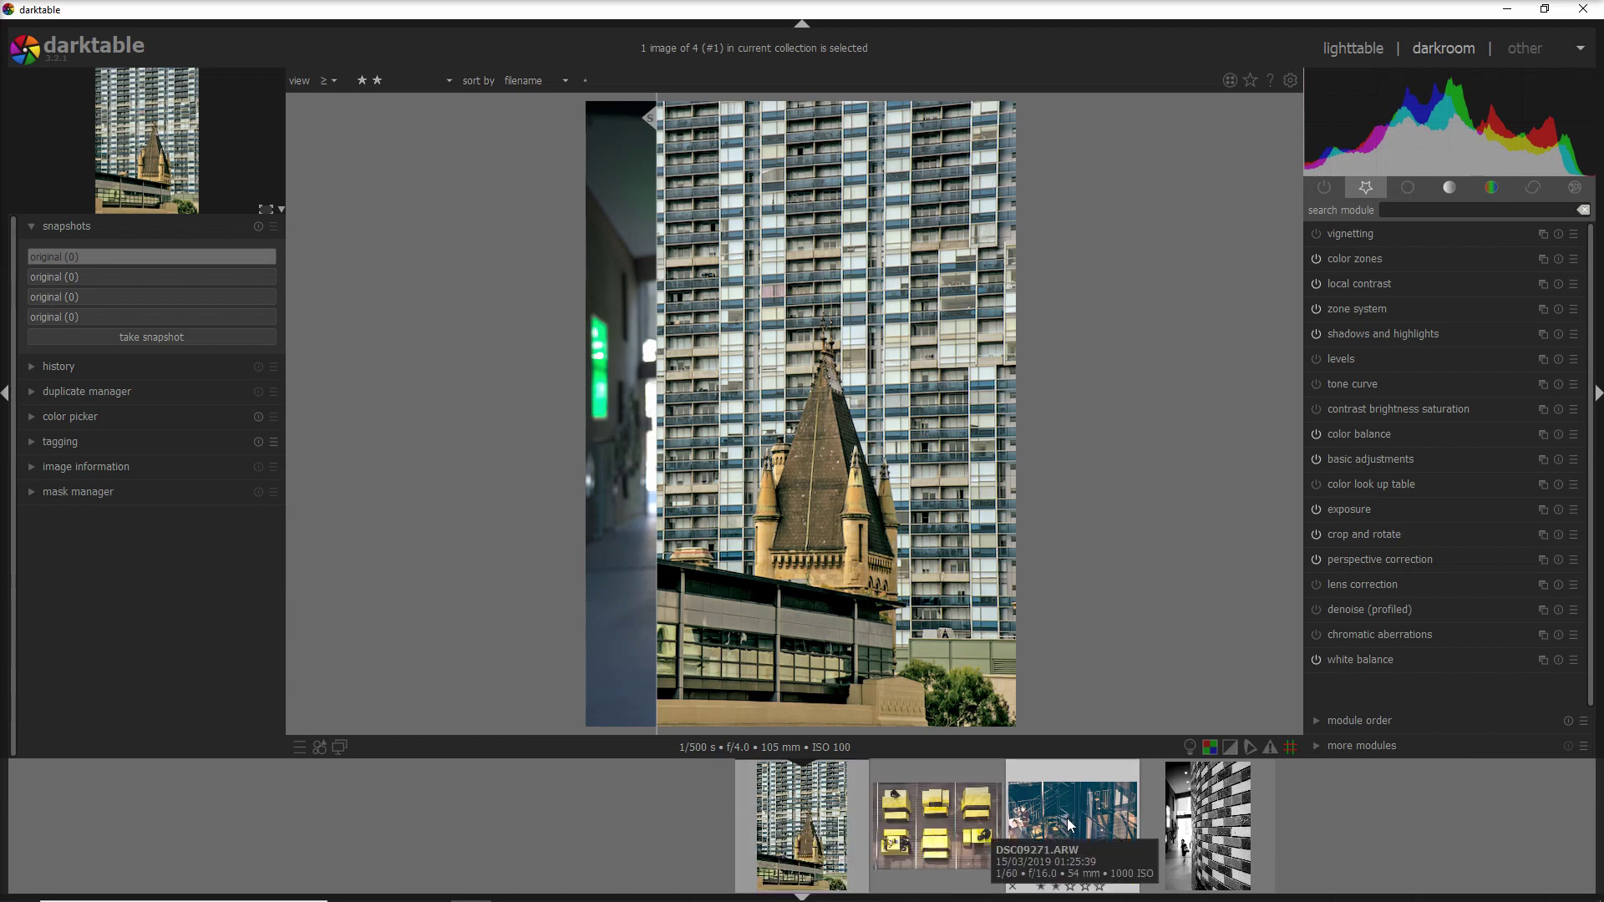
mouse_move(1067, 817)
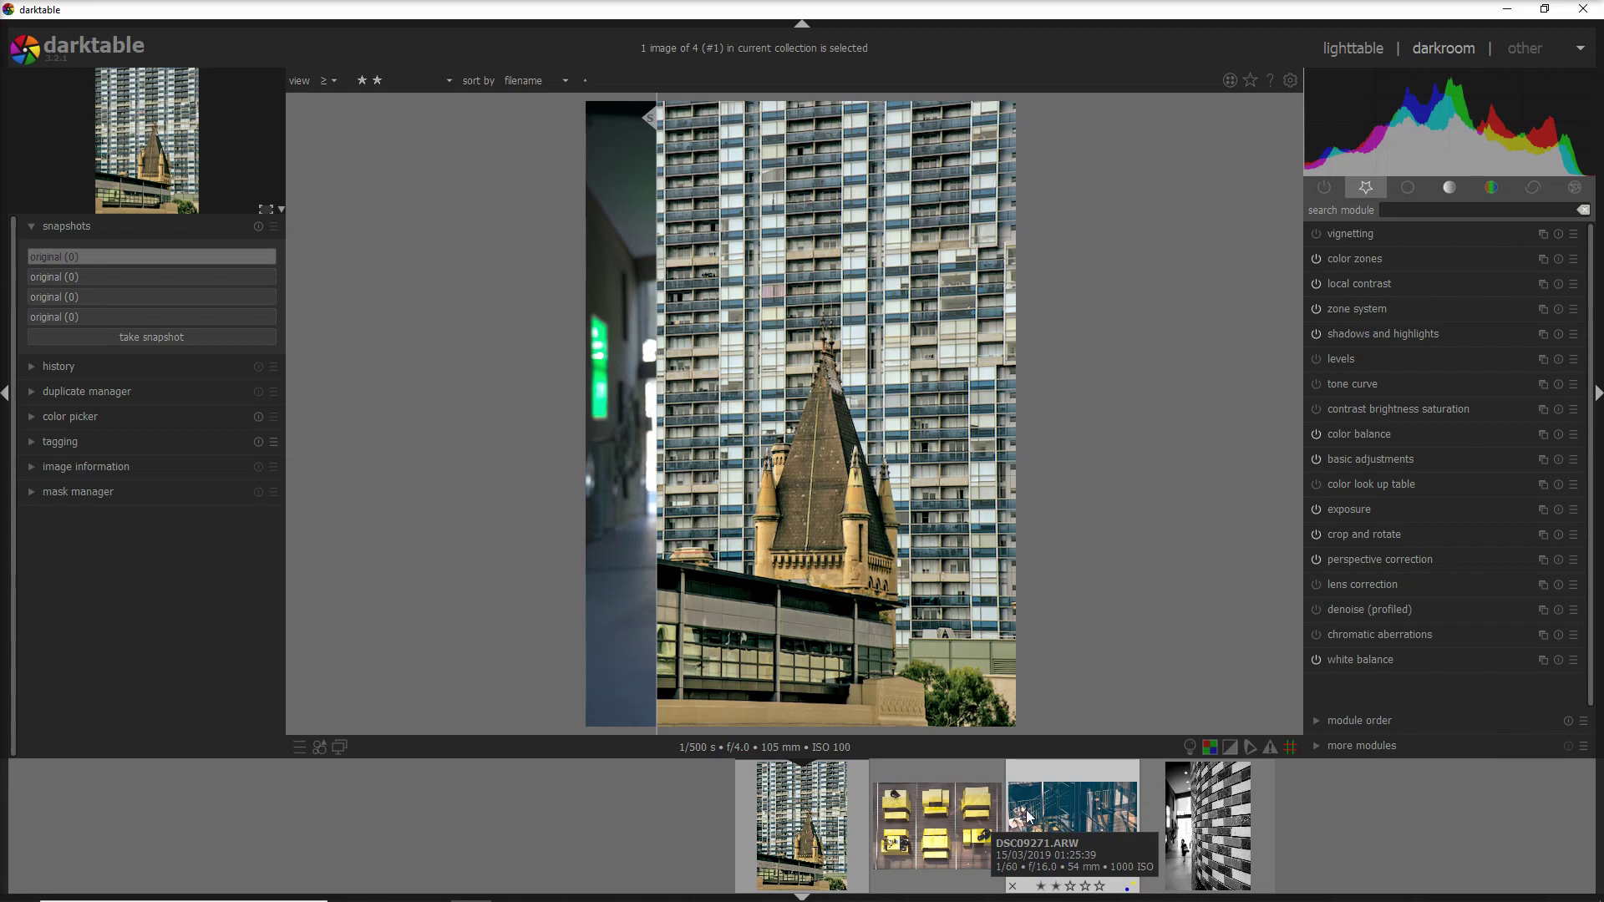
mouse_move(843, 824)
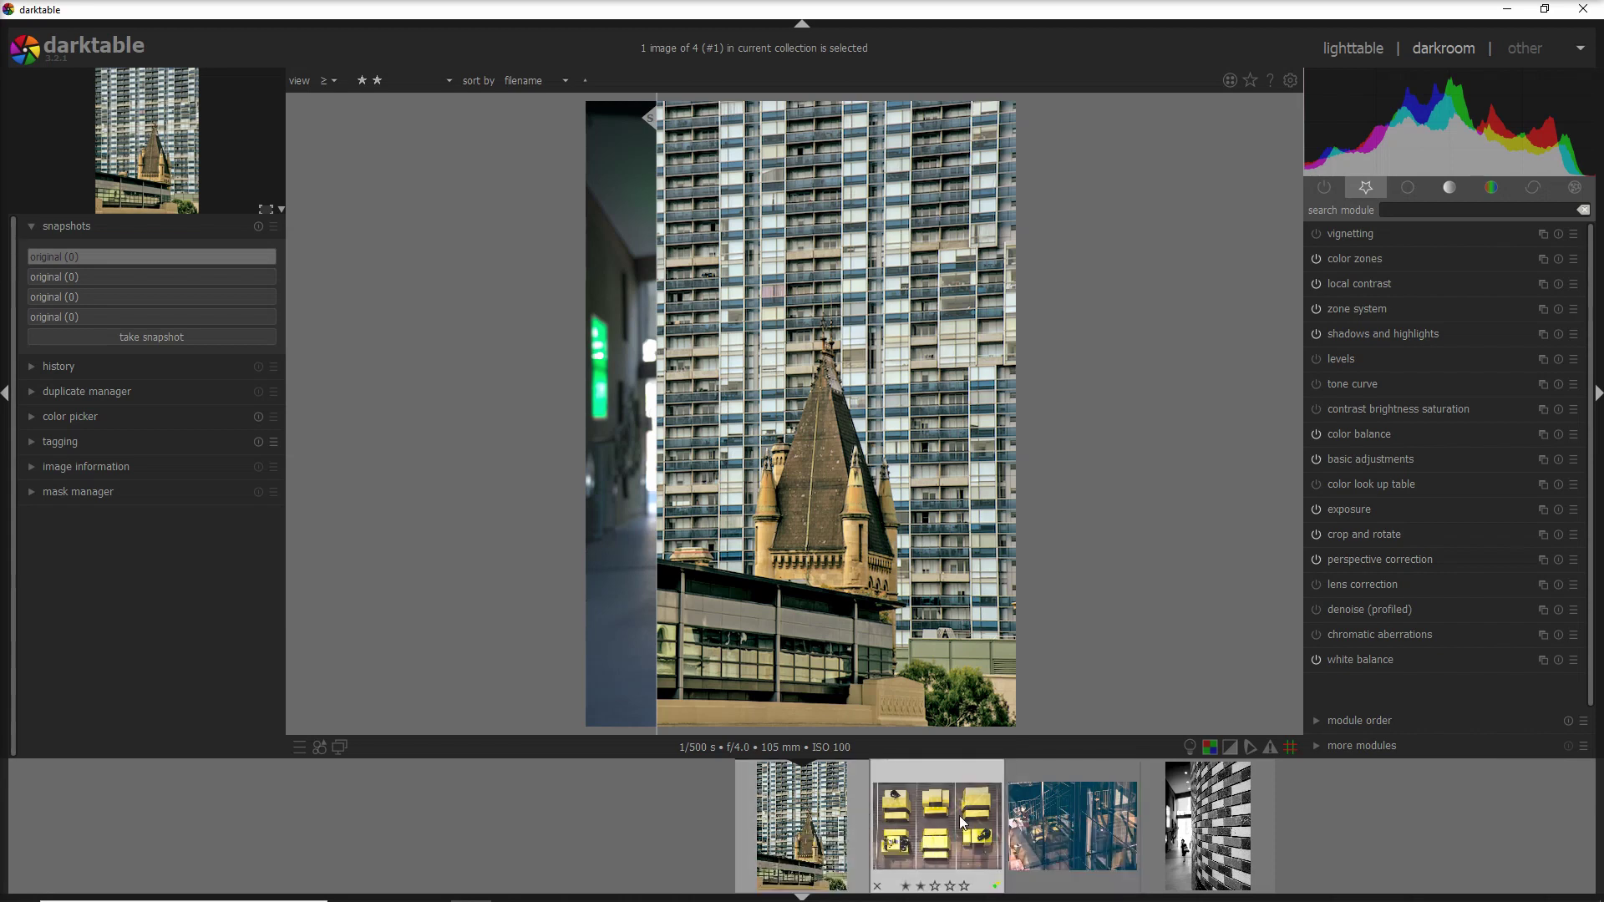